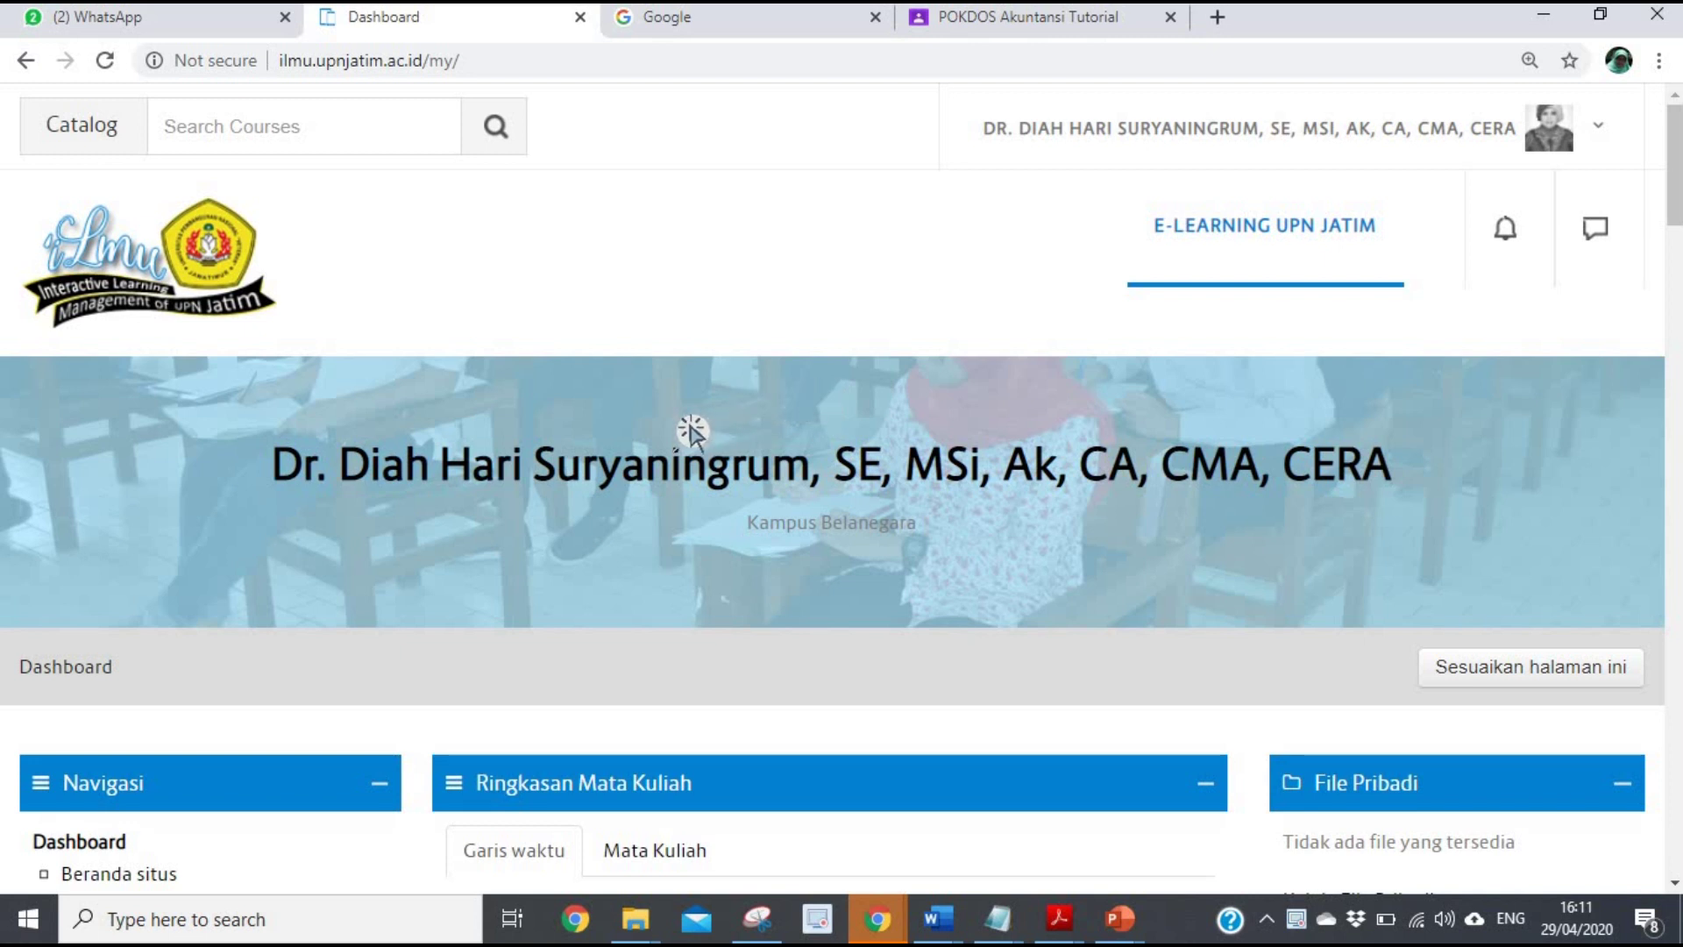
Step: Open the Accounting Systems (A) course from the full course list on the dashboard
scroll(697, 439, "down", 1)
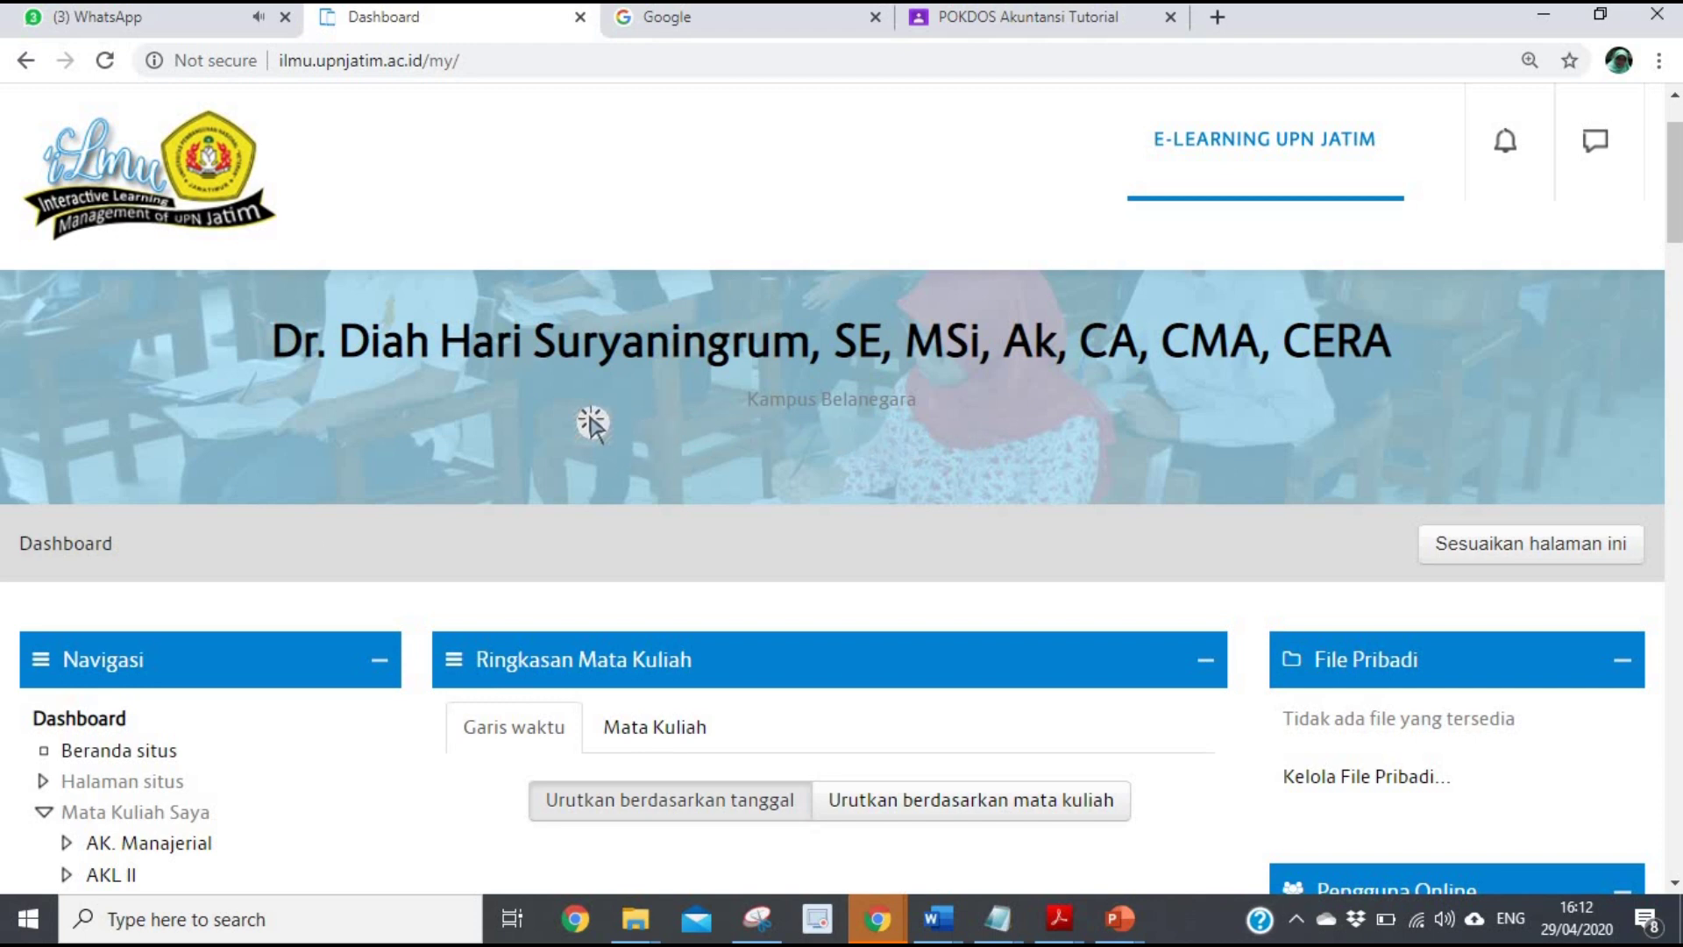
scroll(200, 670, "down", 1)
scroll(200, 670, "down", 12)
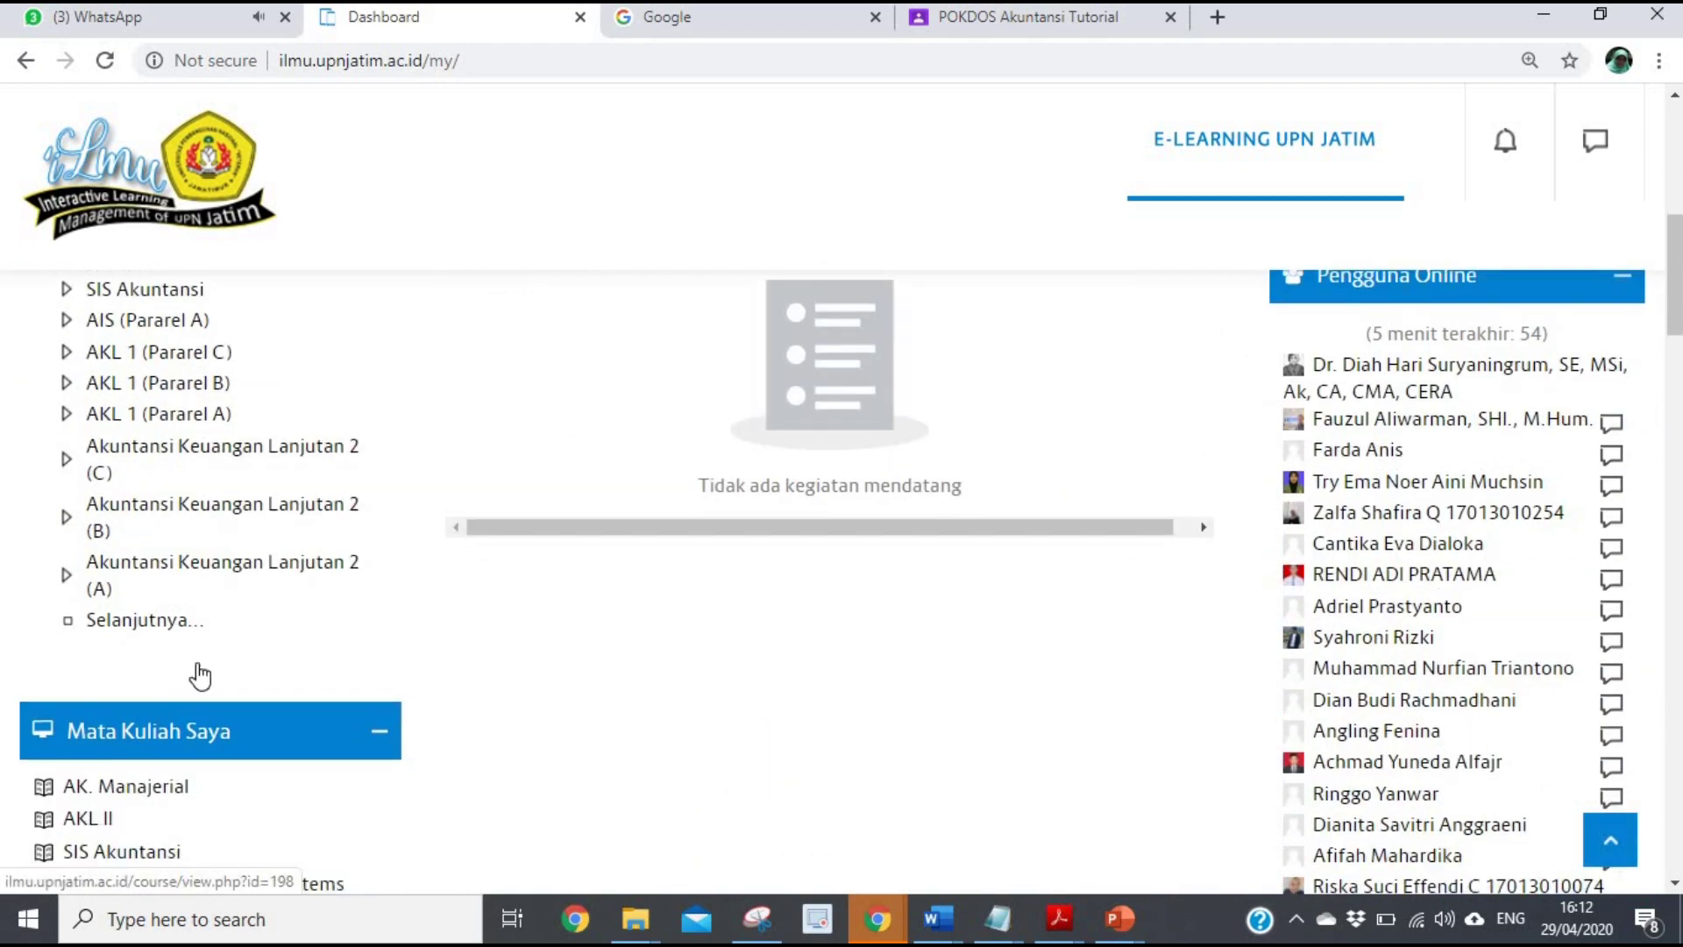
left_click(179, 612)
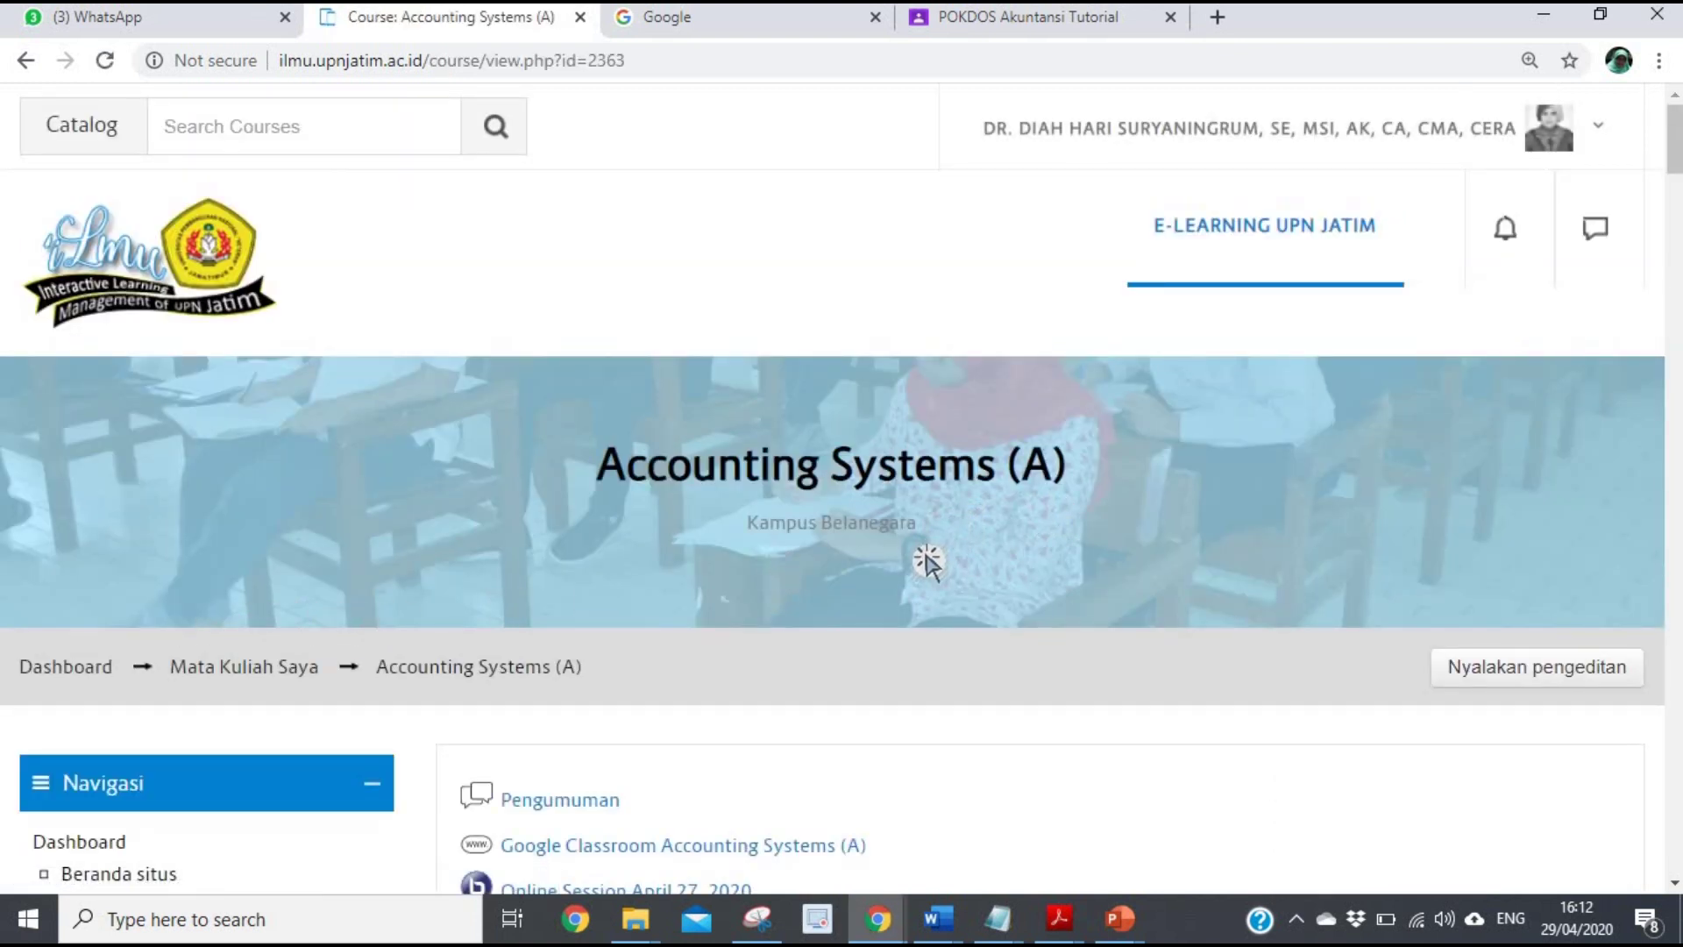
Step: Turn on editing mode for the Accounting Systems (A) course page
scroll(928, 567, "down", 3)
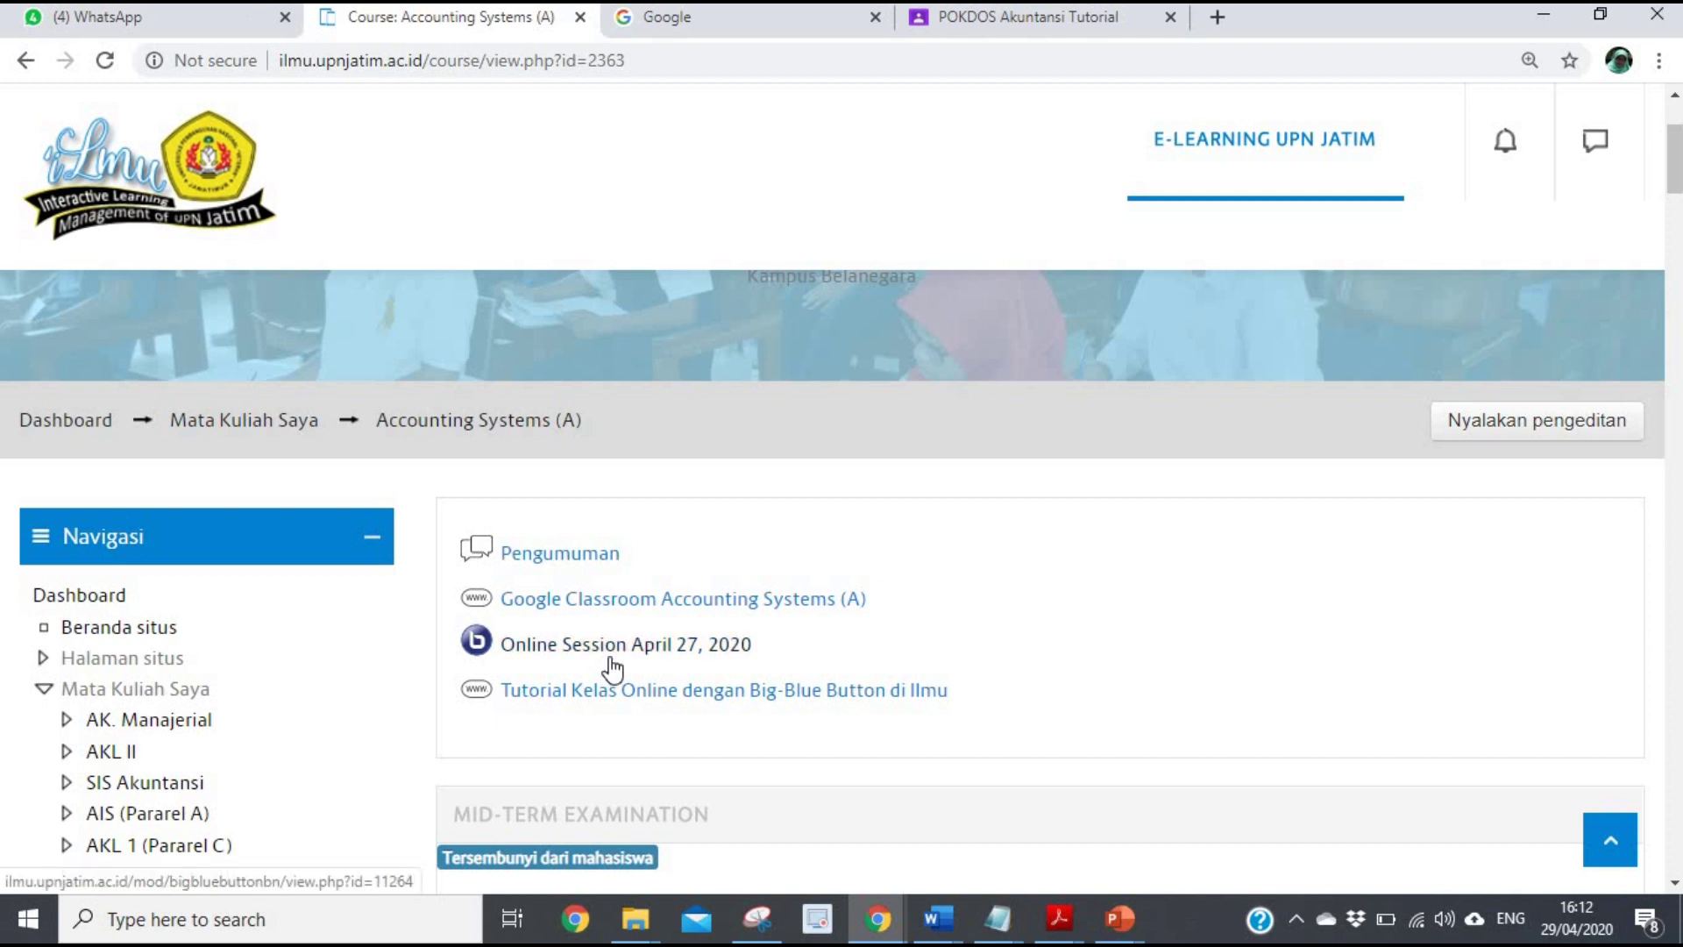
left_click(543, 653)
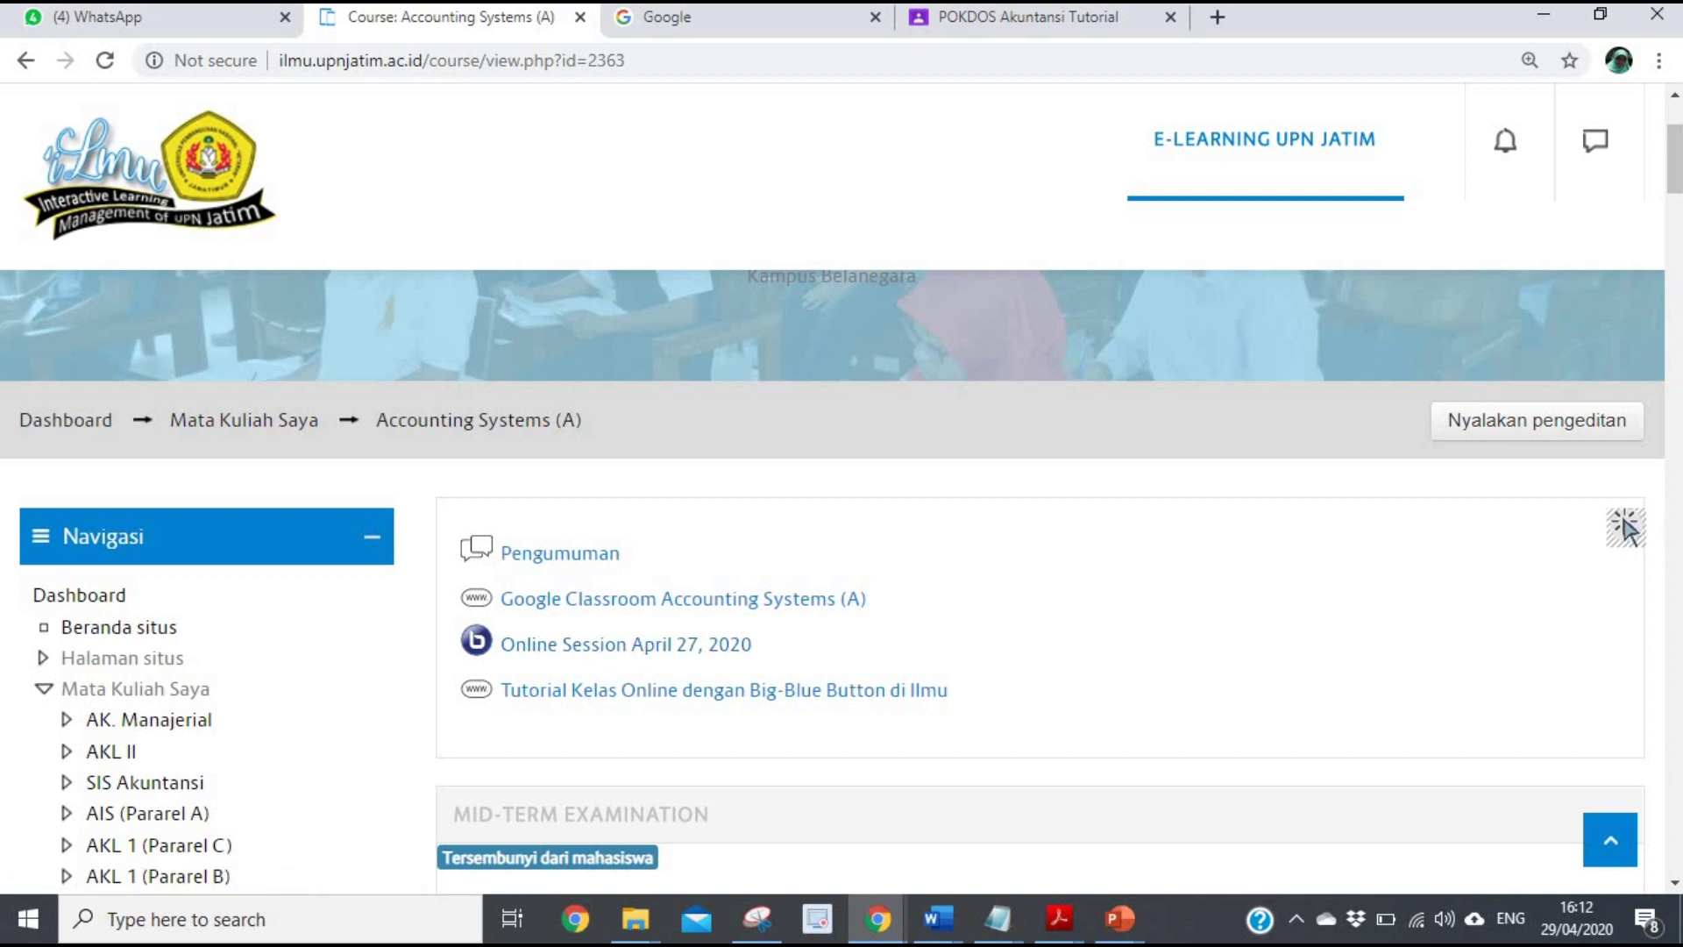
left_click(1547, 430)
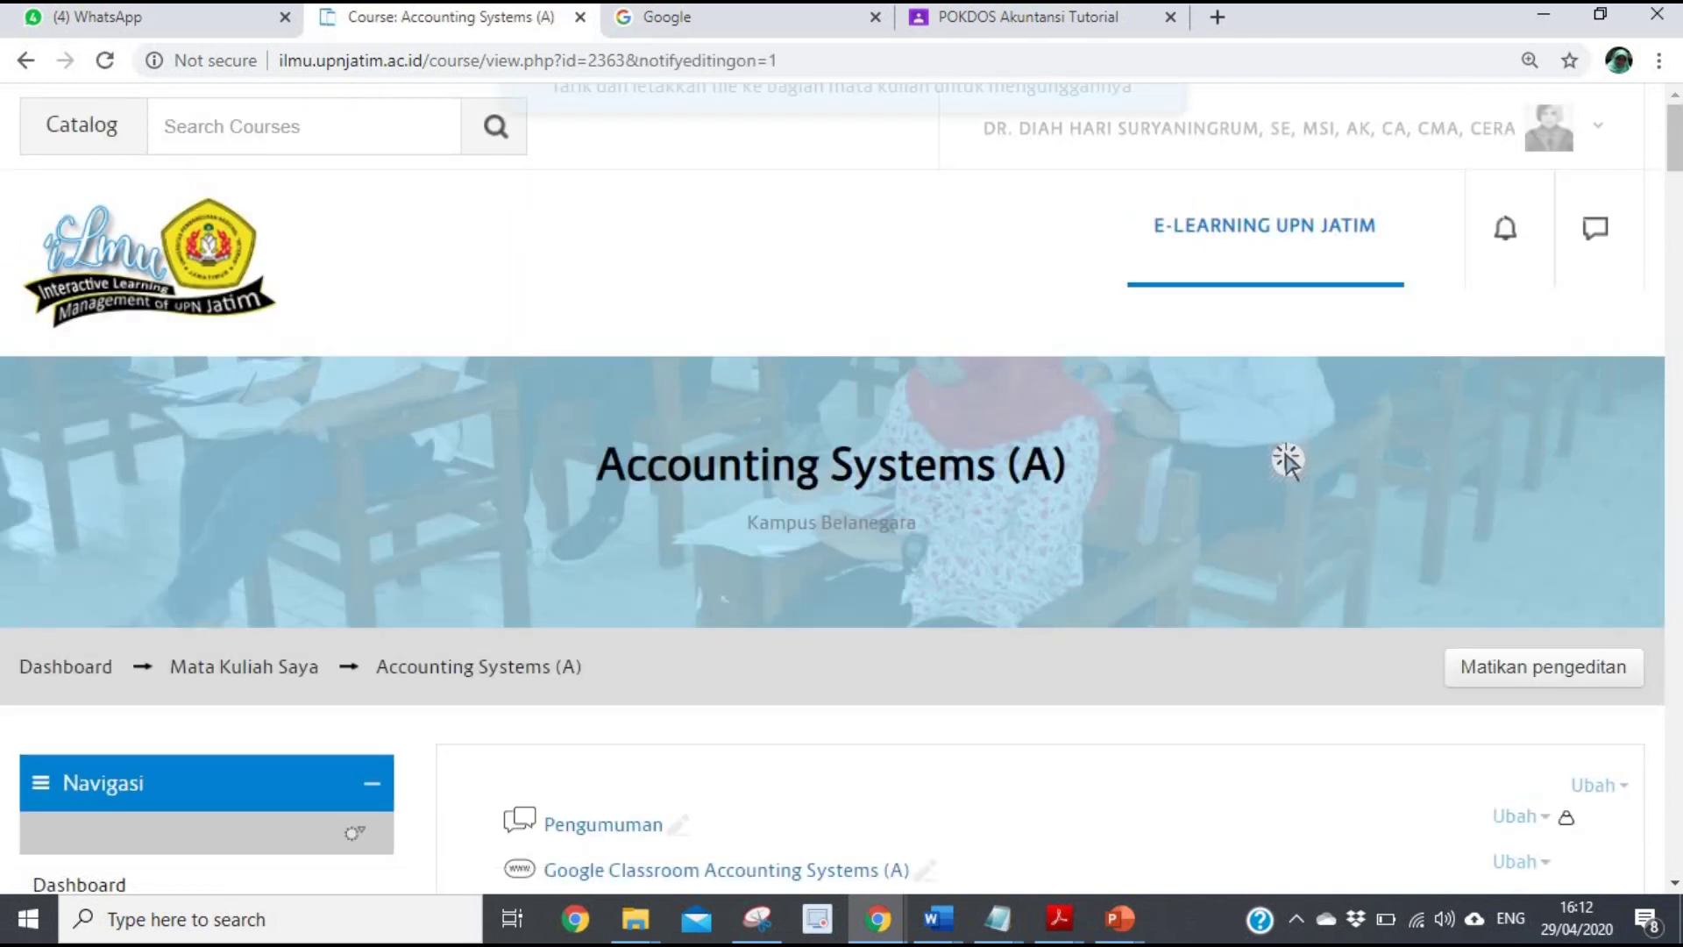
Step: Look through the course's general section and weekly topics, from the mid-term examination to Week 13, to examine their activities
scroll(969, 447, "down", 4)
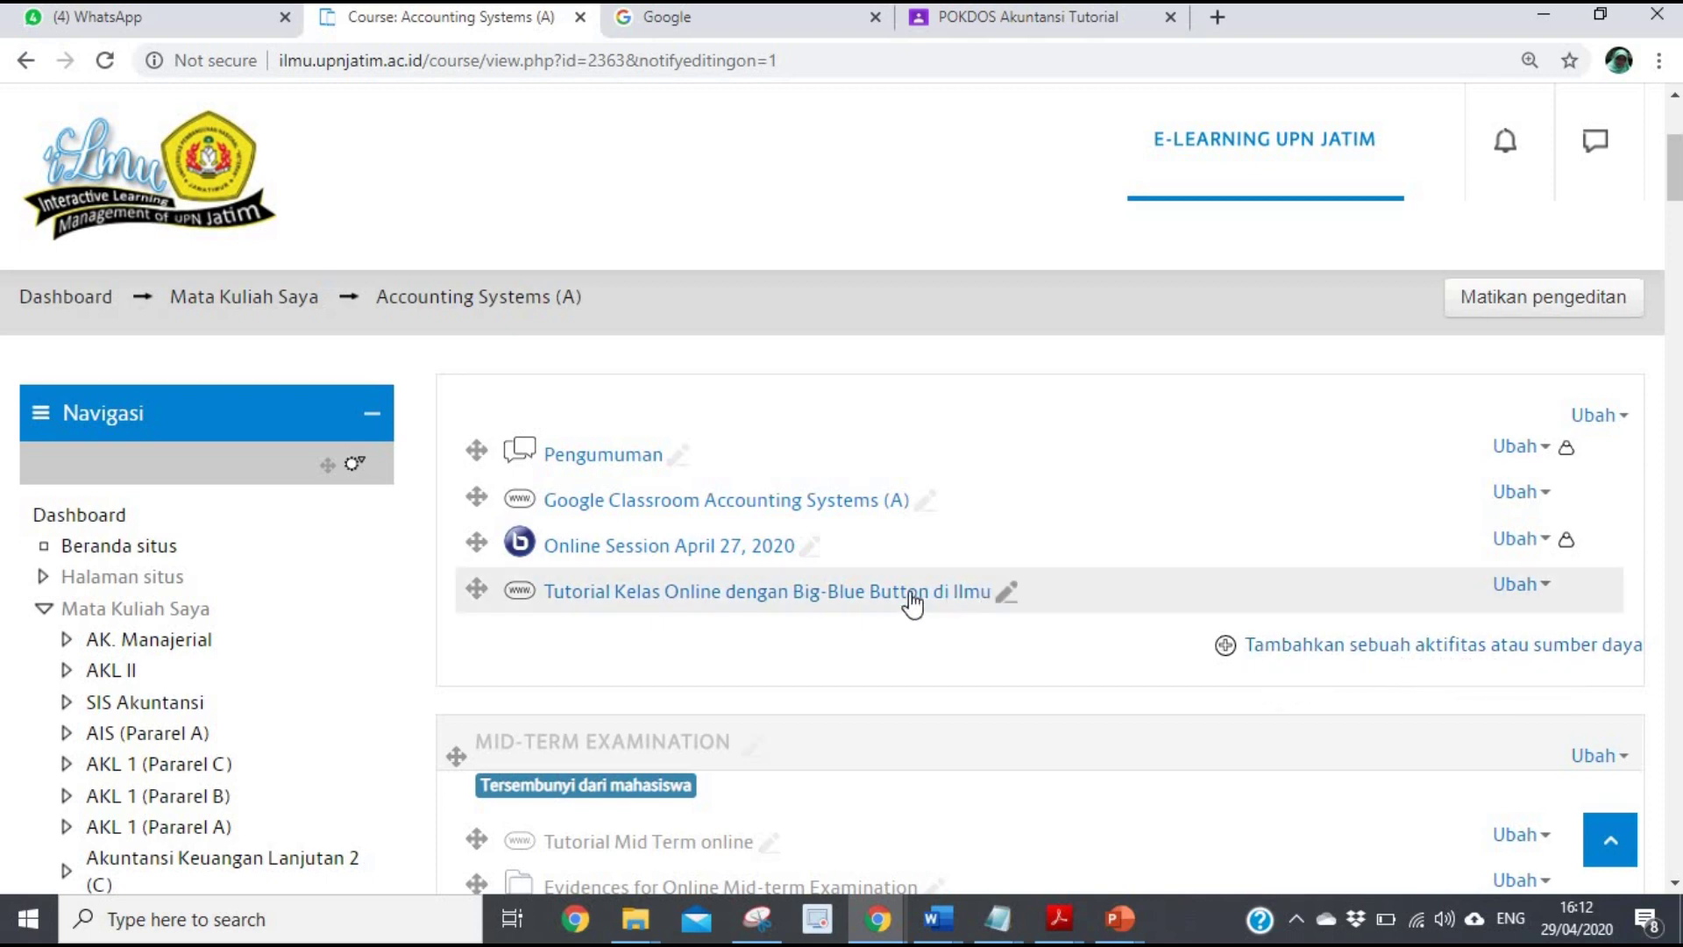
scroll(911, 603, "down", 8)
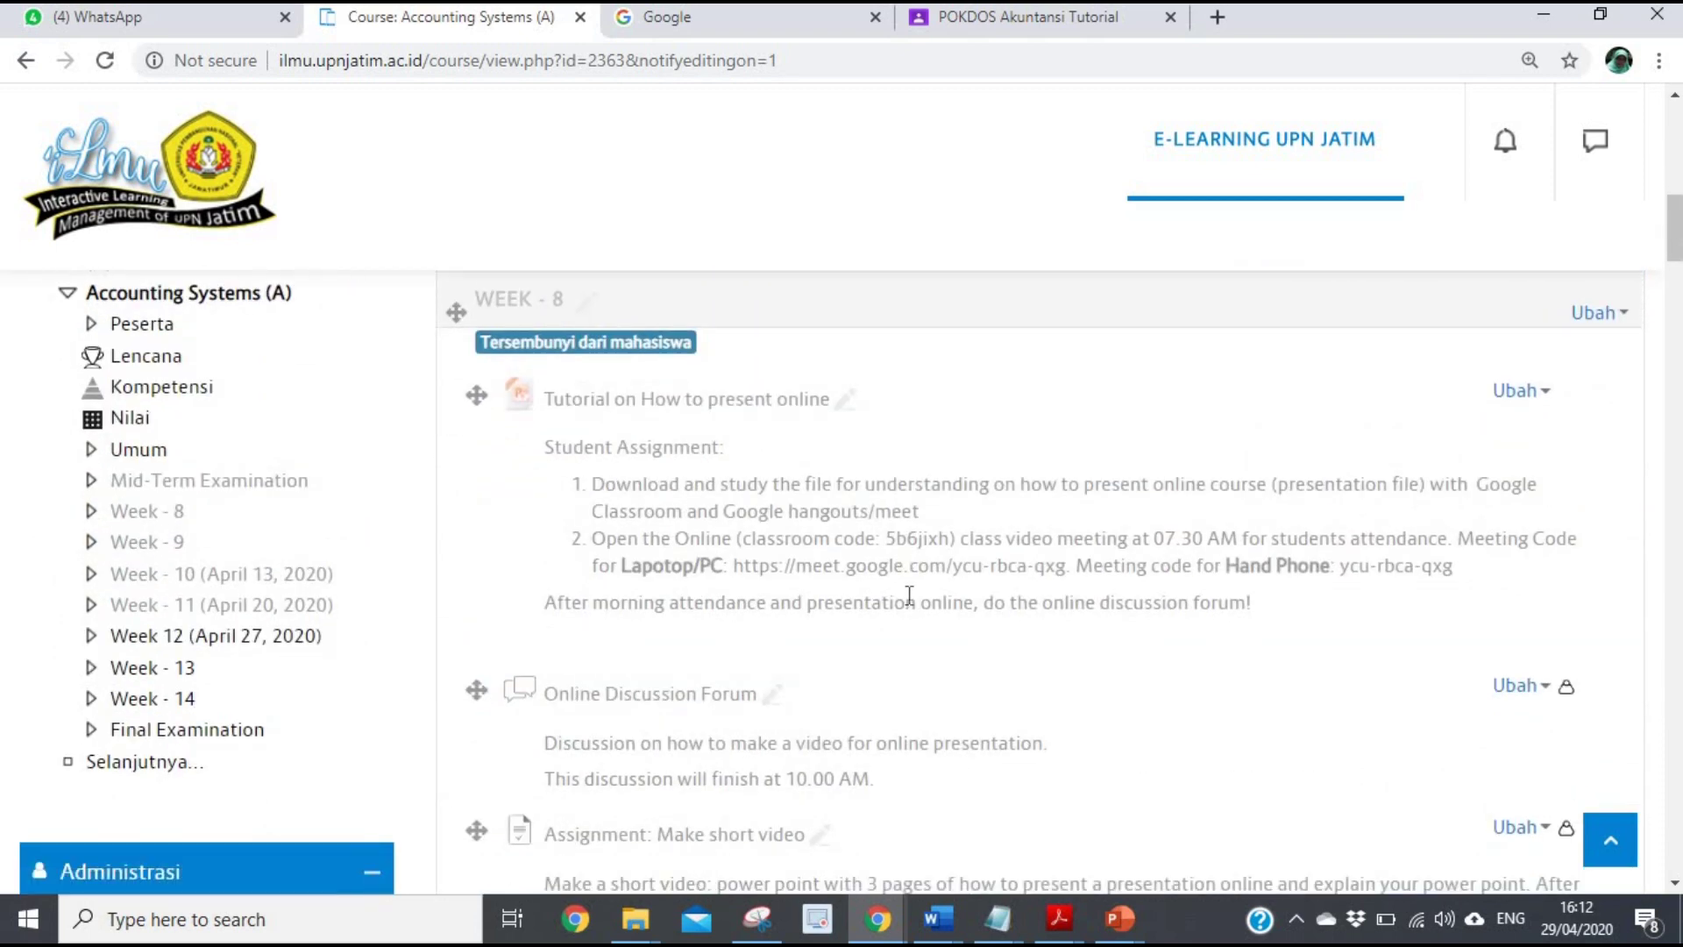
scroll(910, 596, "down", 16)
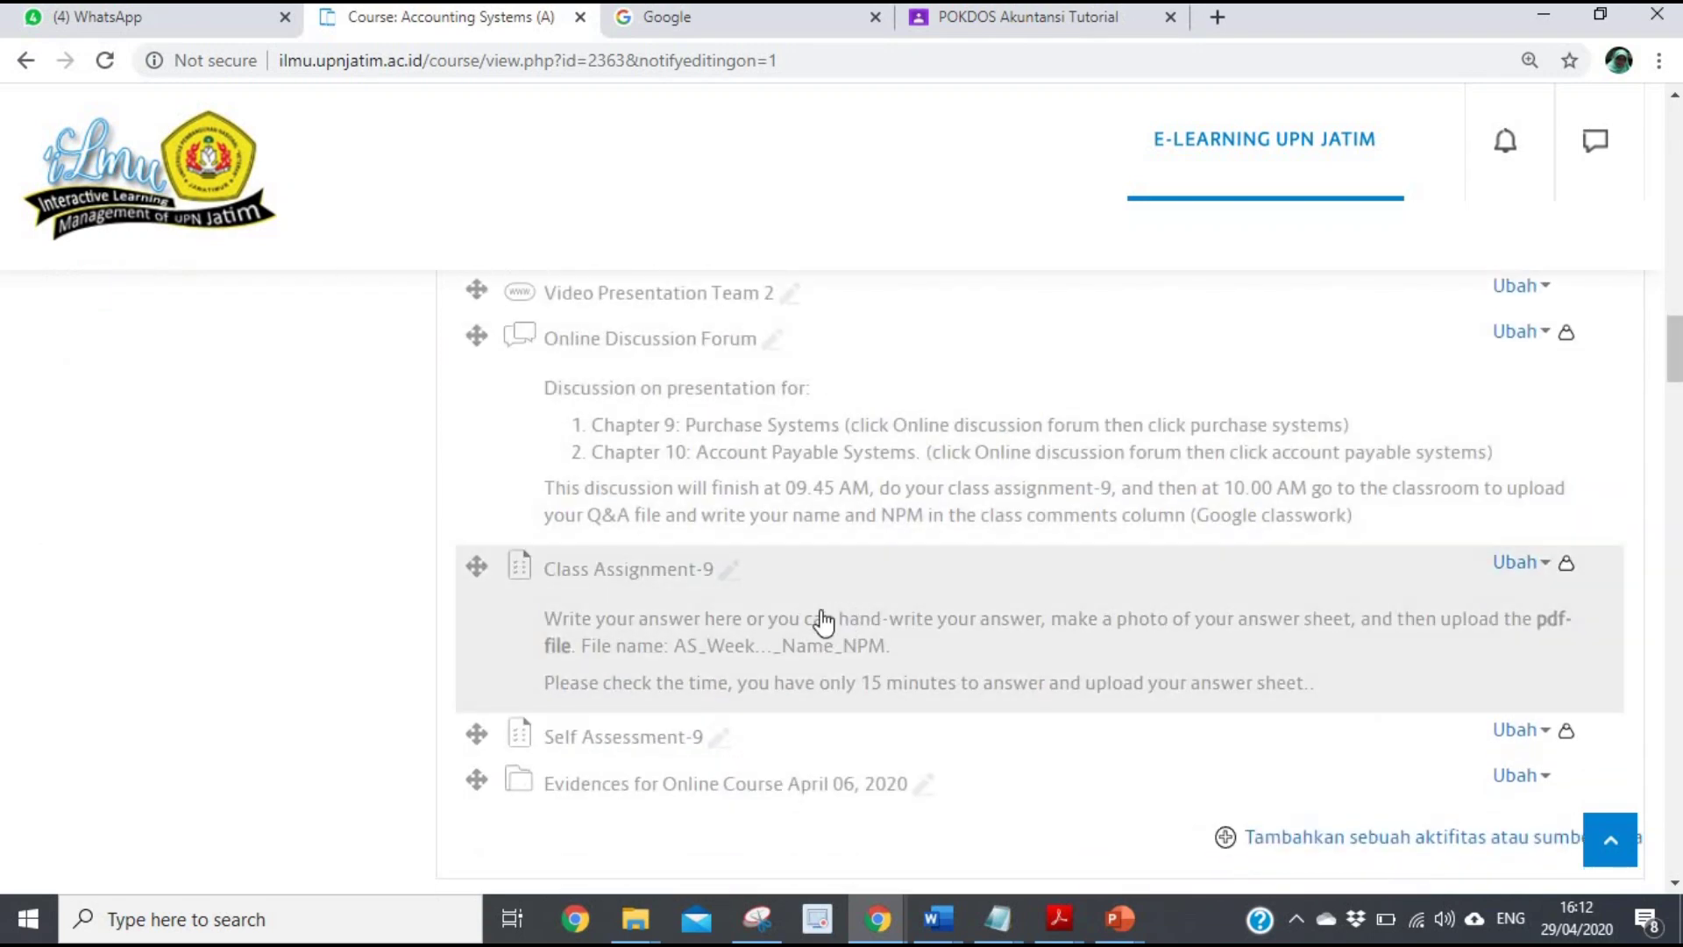
scroll(822, 620, "down", 6)
scroll(931, 561, "down", 3)
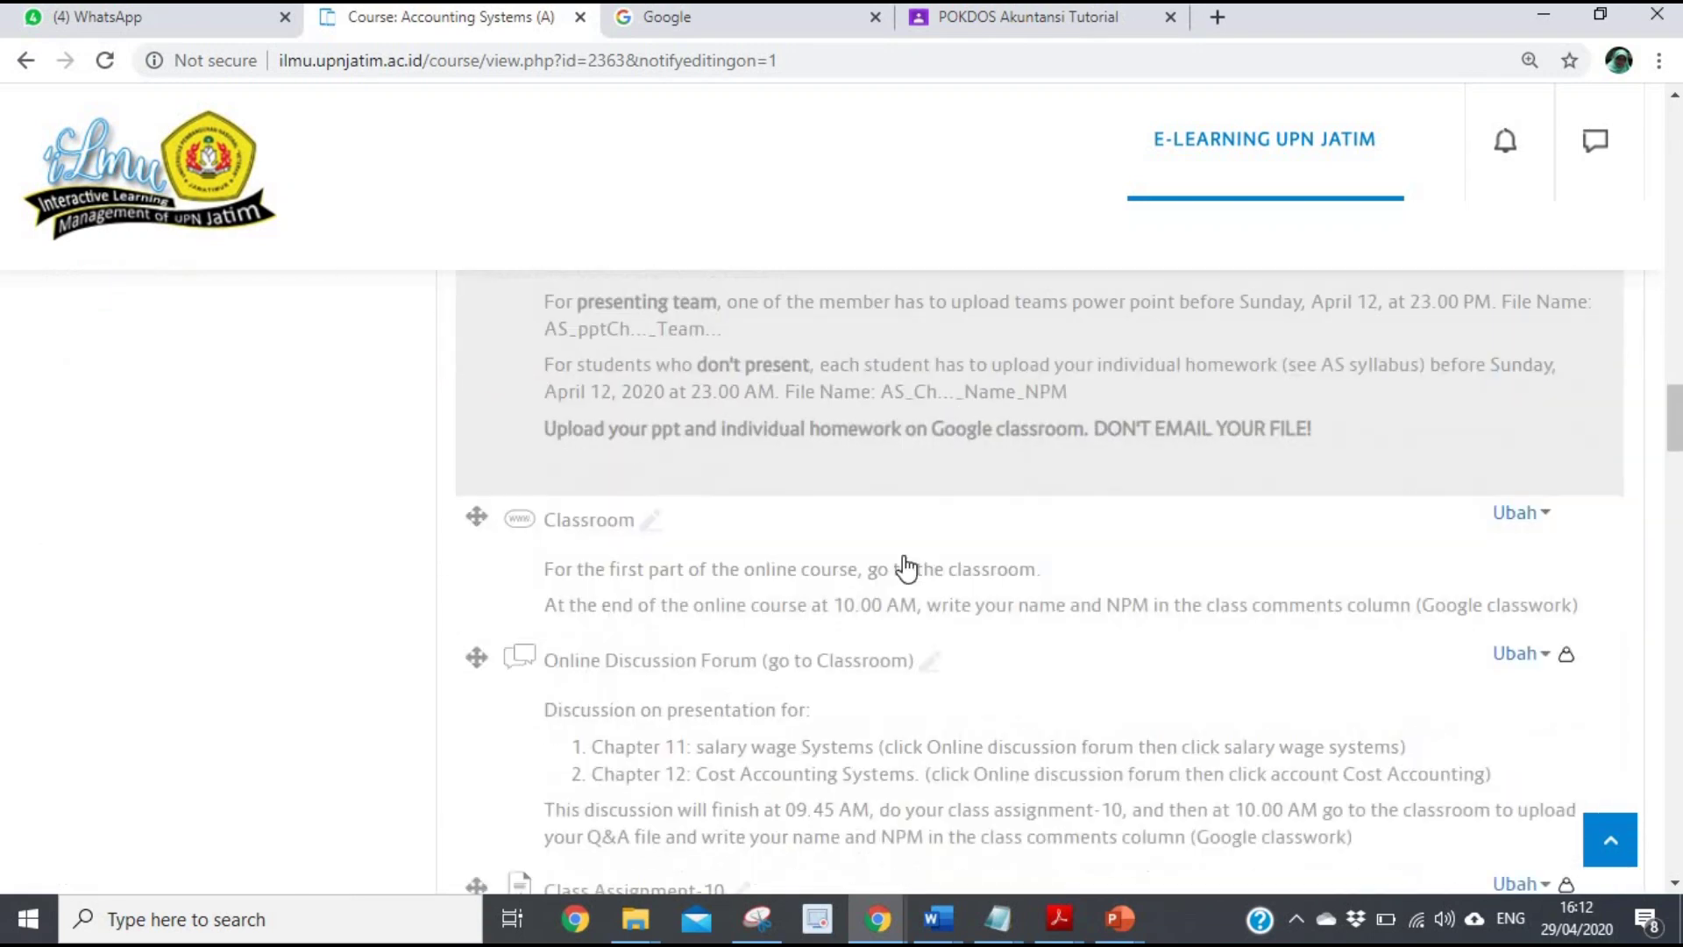
scroll(912, 554, "down", 5)
scroll(827, 549, "down", 11)
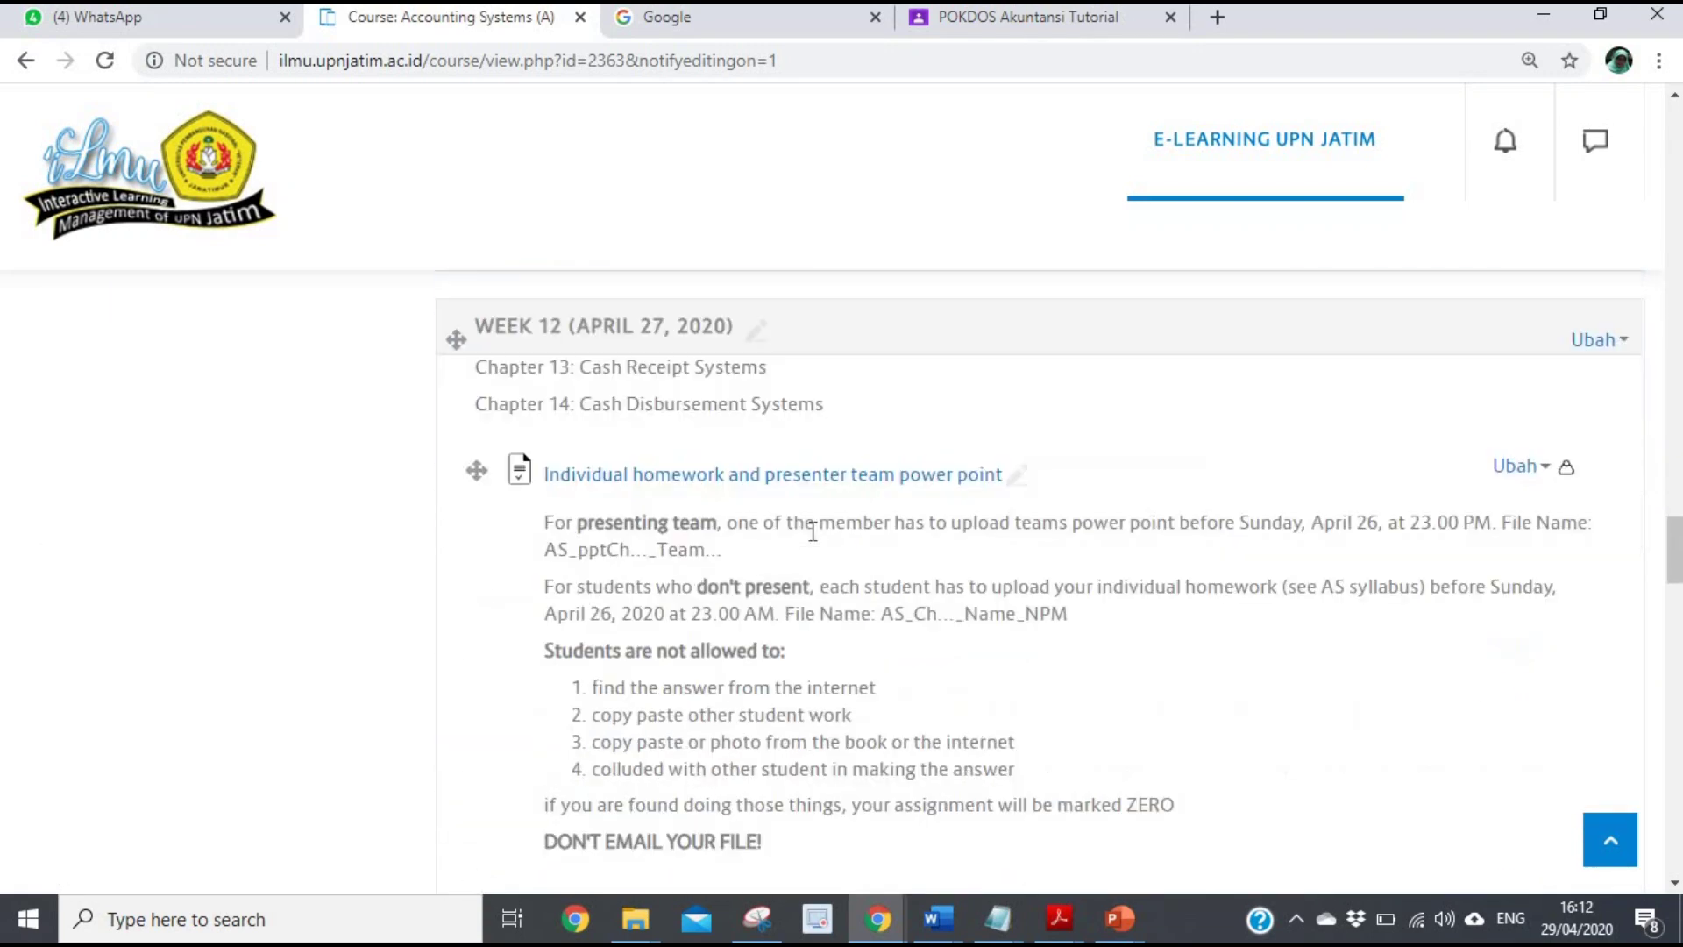
scroll(1053, 443, "down", 5)
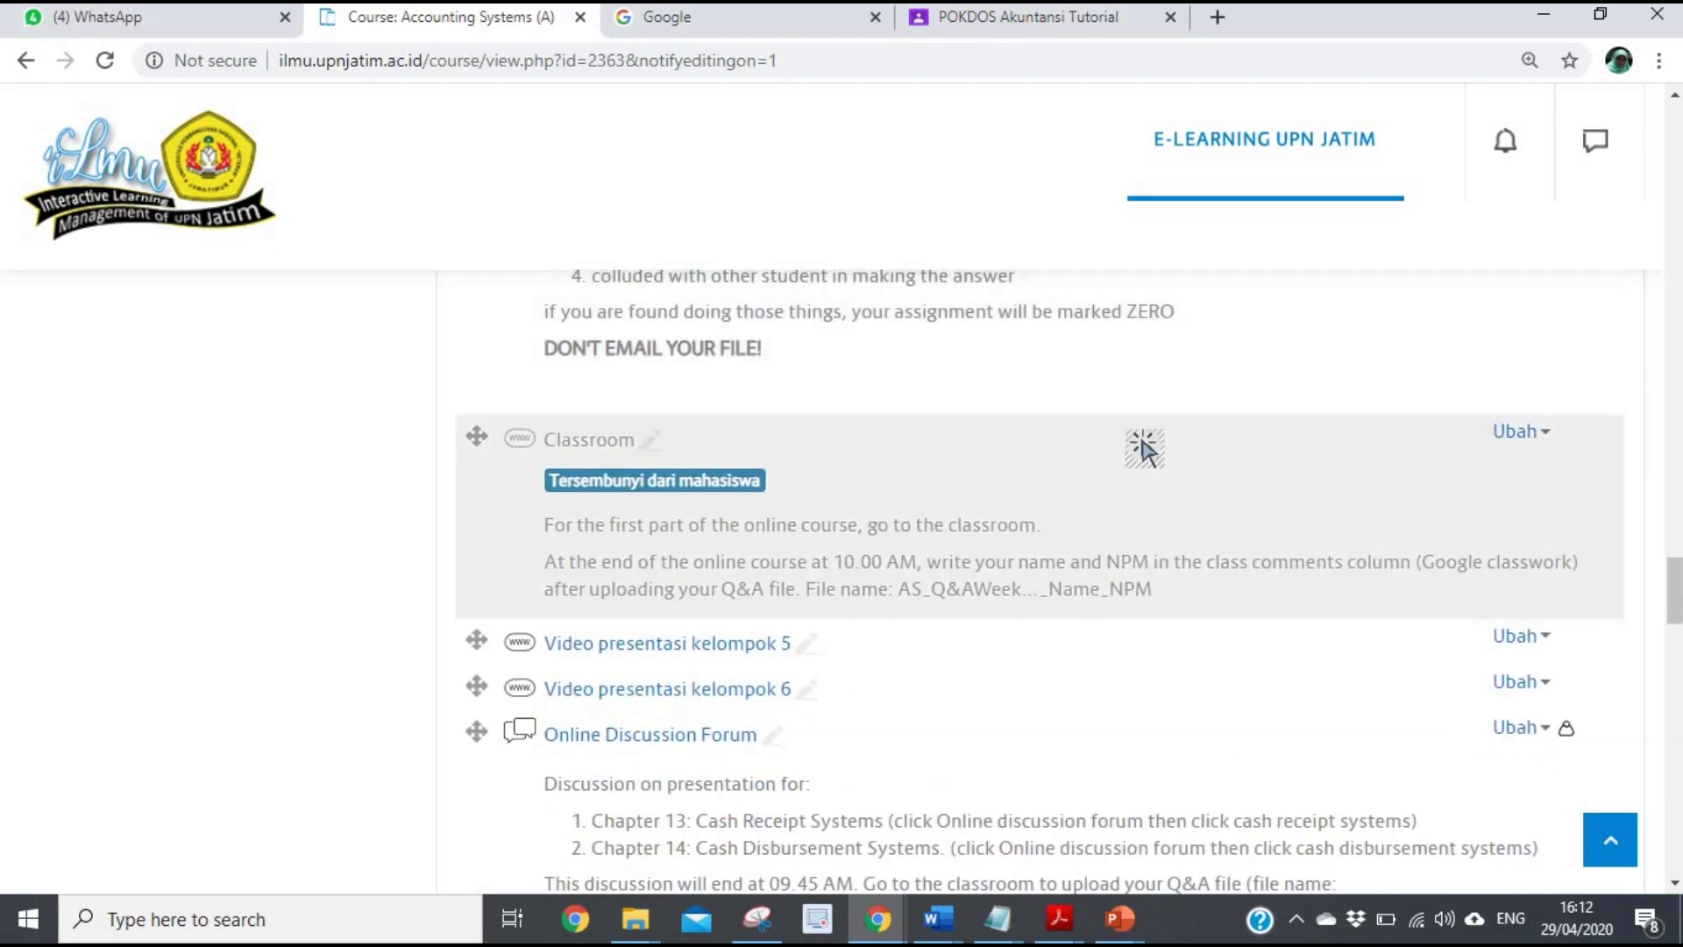
scroll(1297, 488, "up", 3)
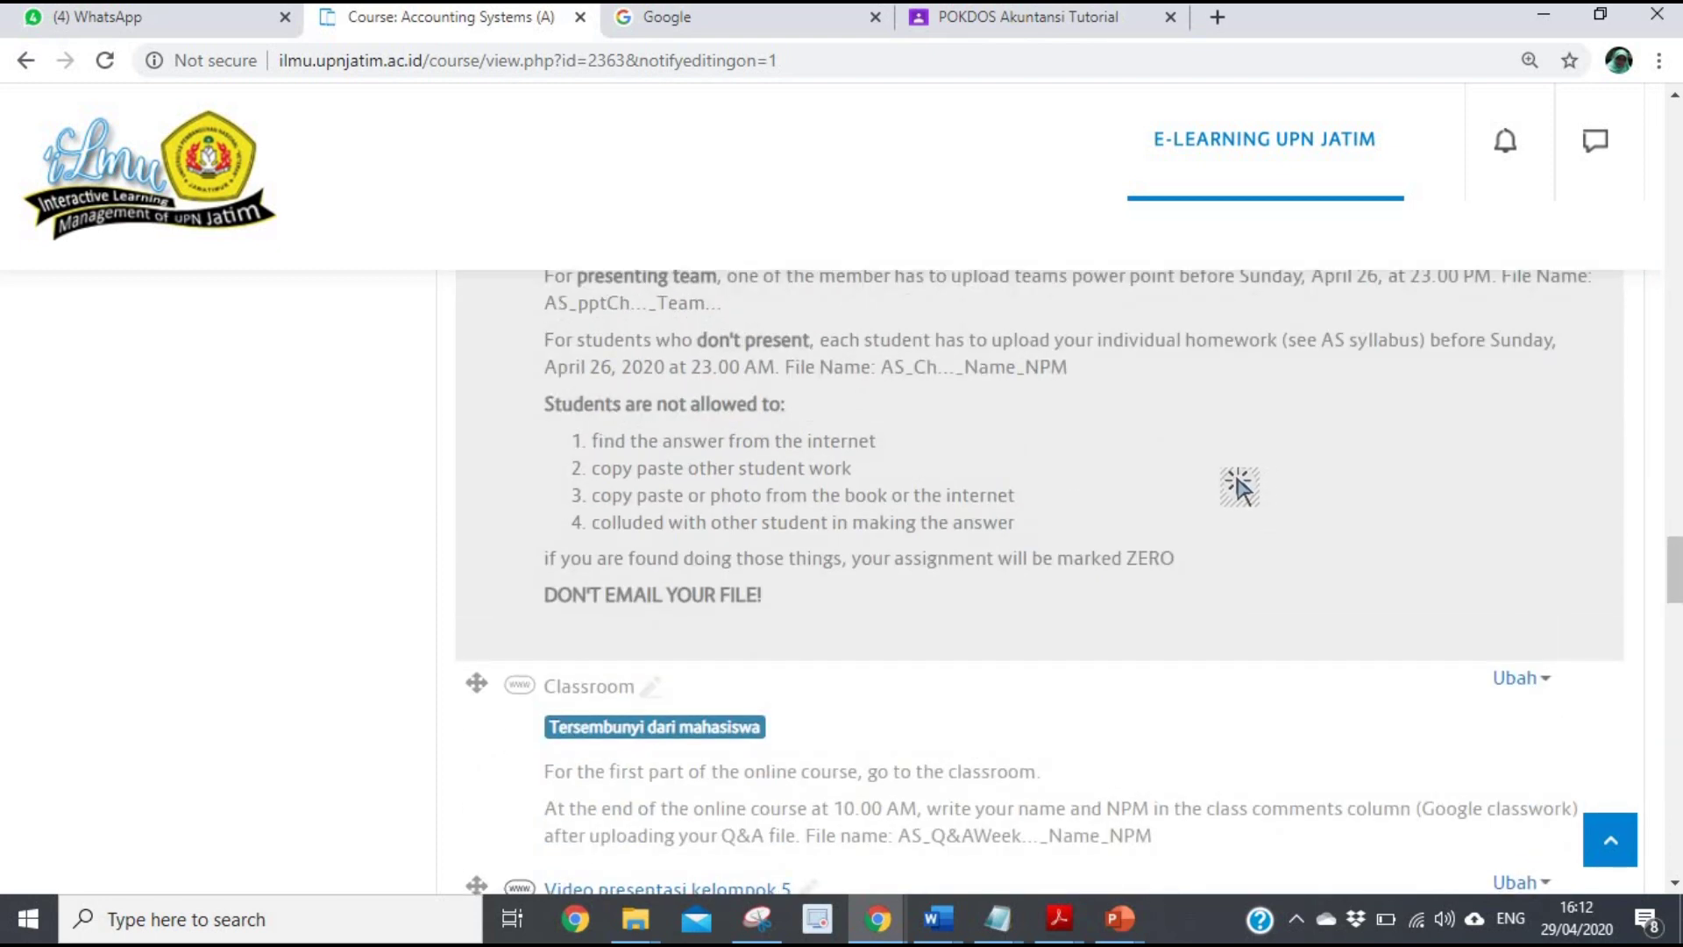
scroll(1176, 499, "down", 8)
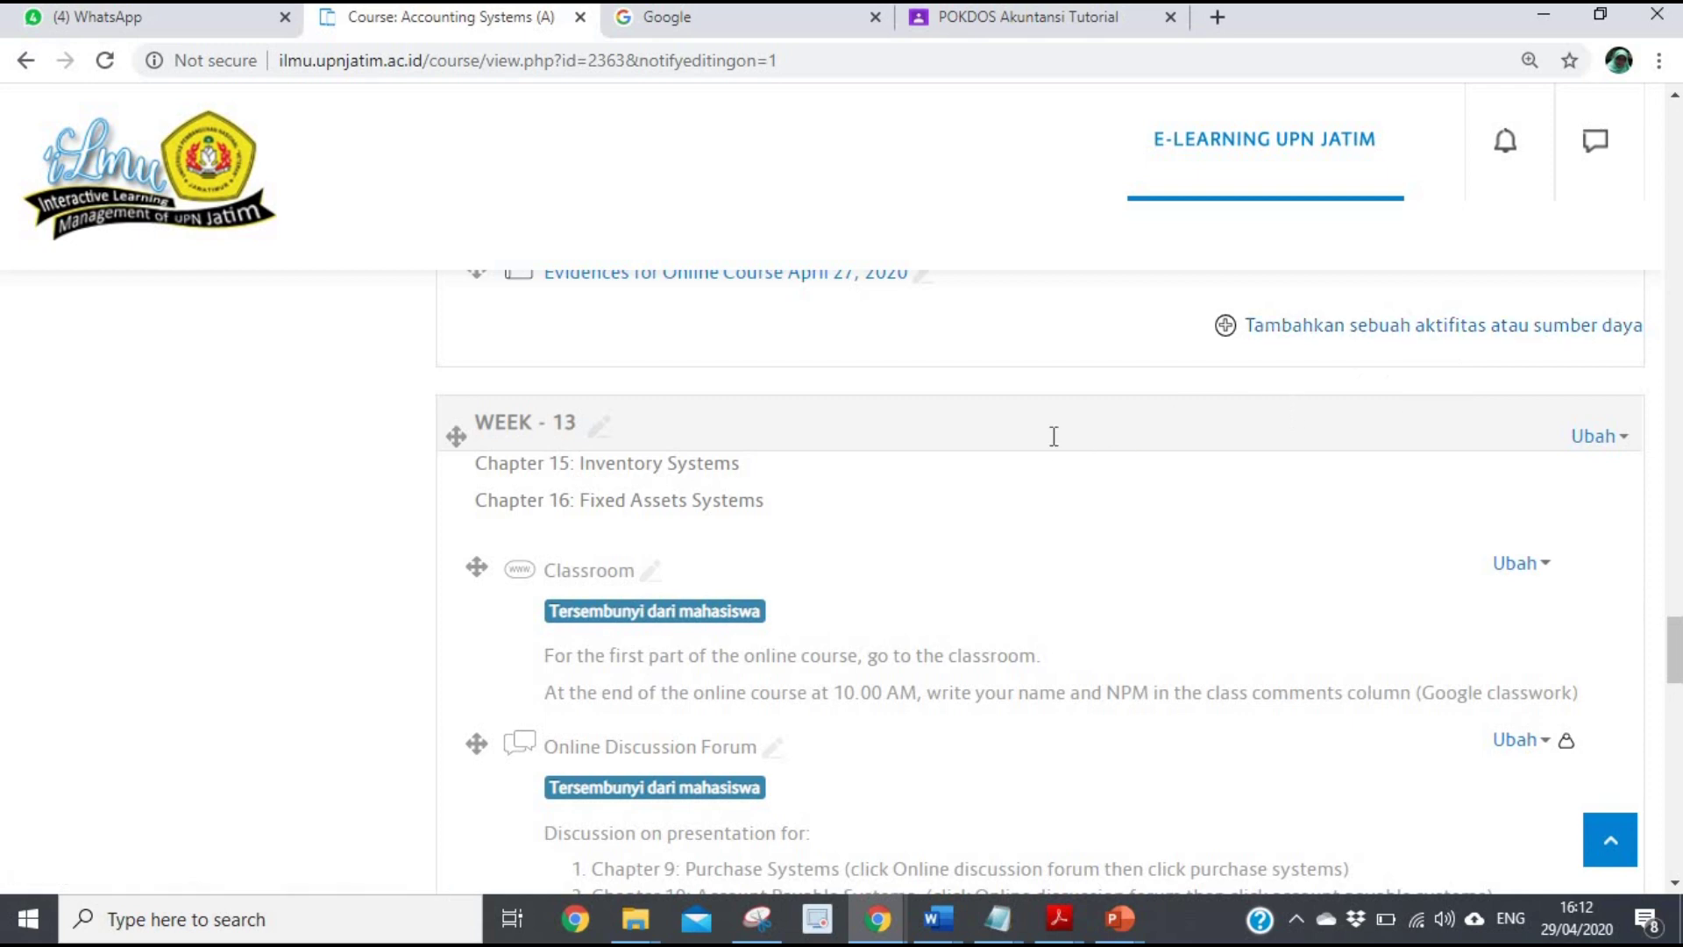
scroll(1052, 435, "up", 7)
scroll(1065, 447, "up", 20)
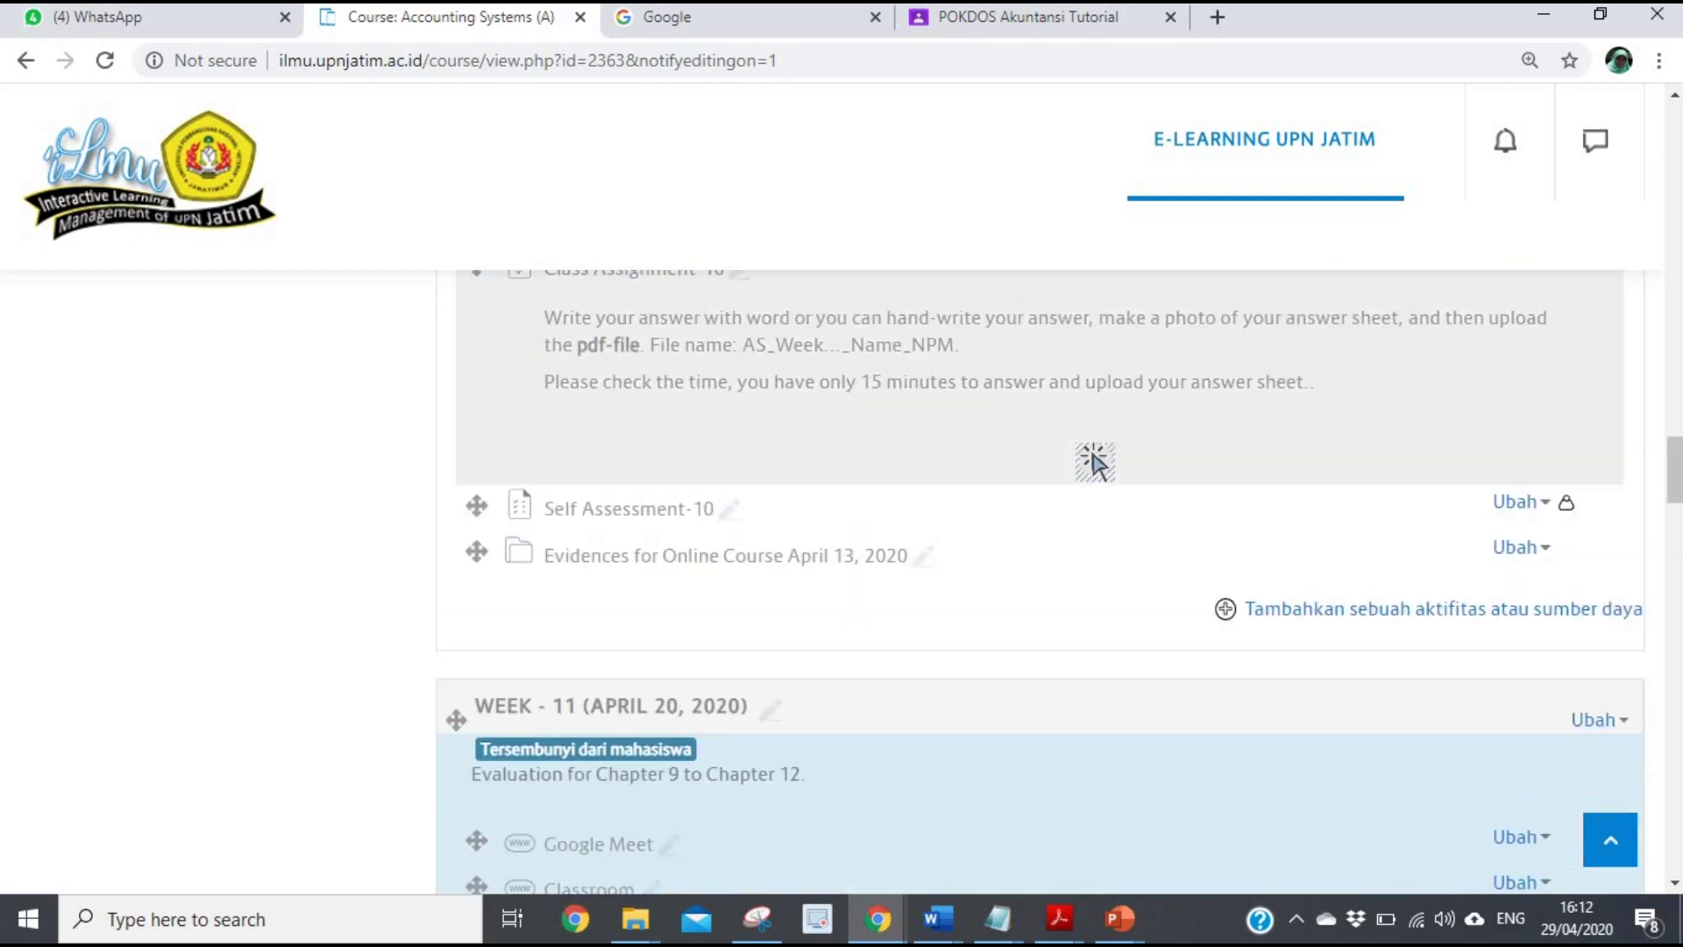
scroll(1091, 460, "up", 20)
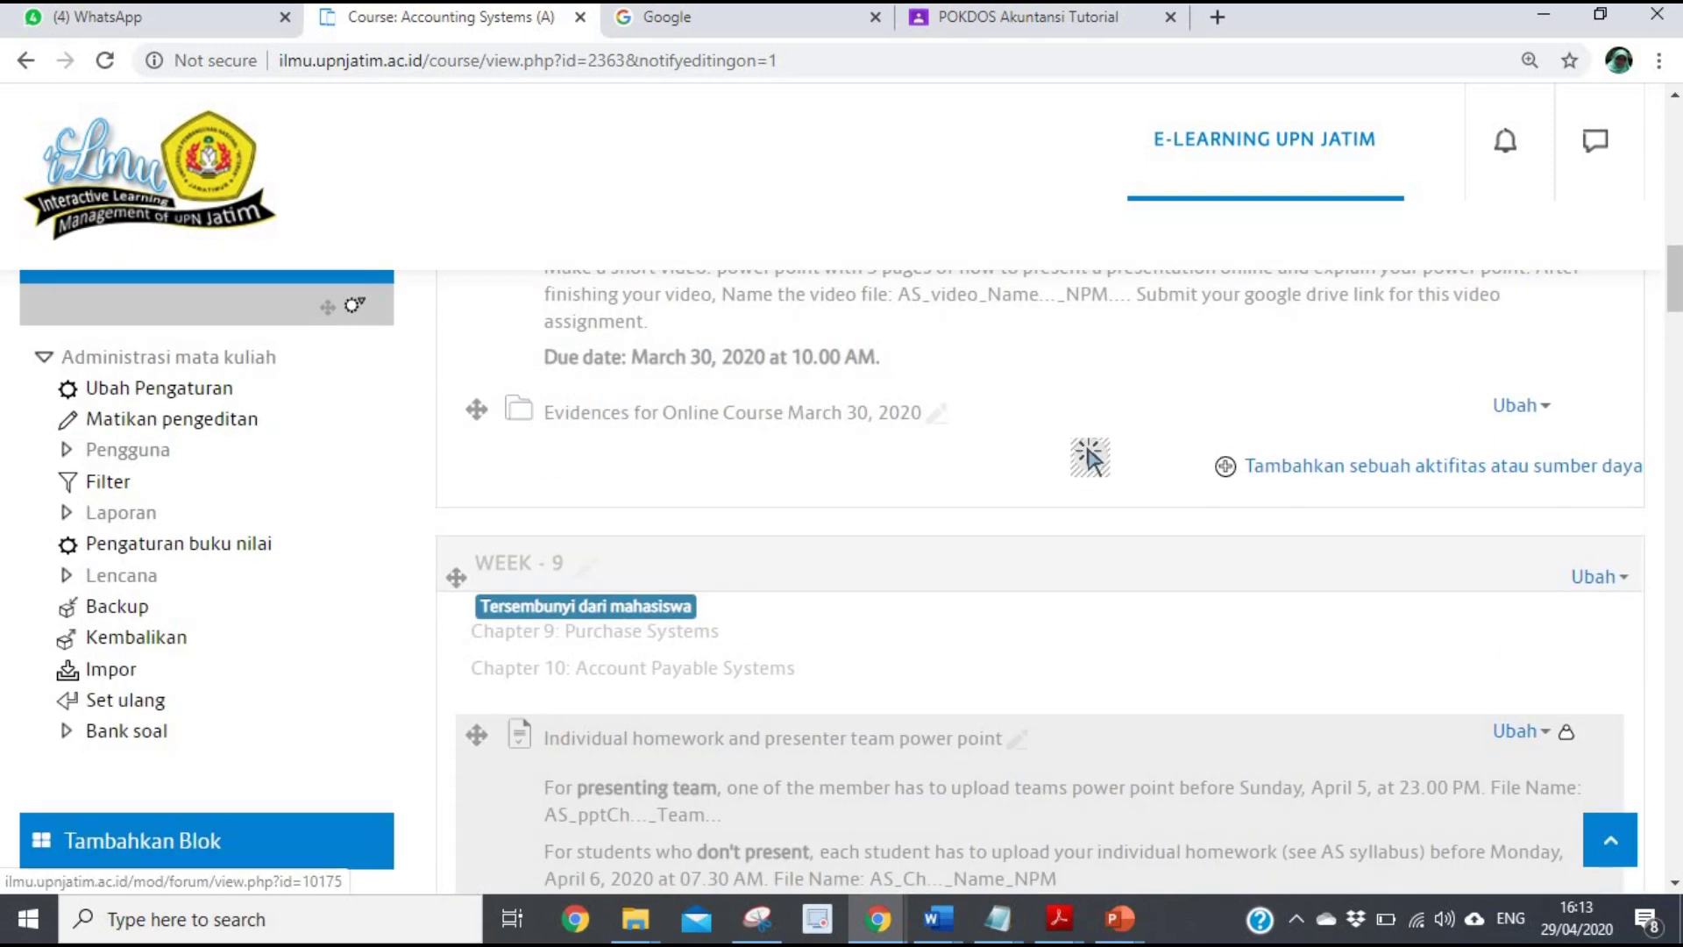
scroll(1090, 454, "up", 15)
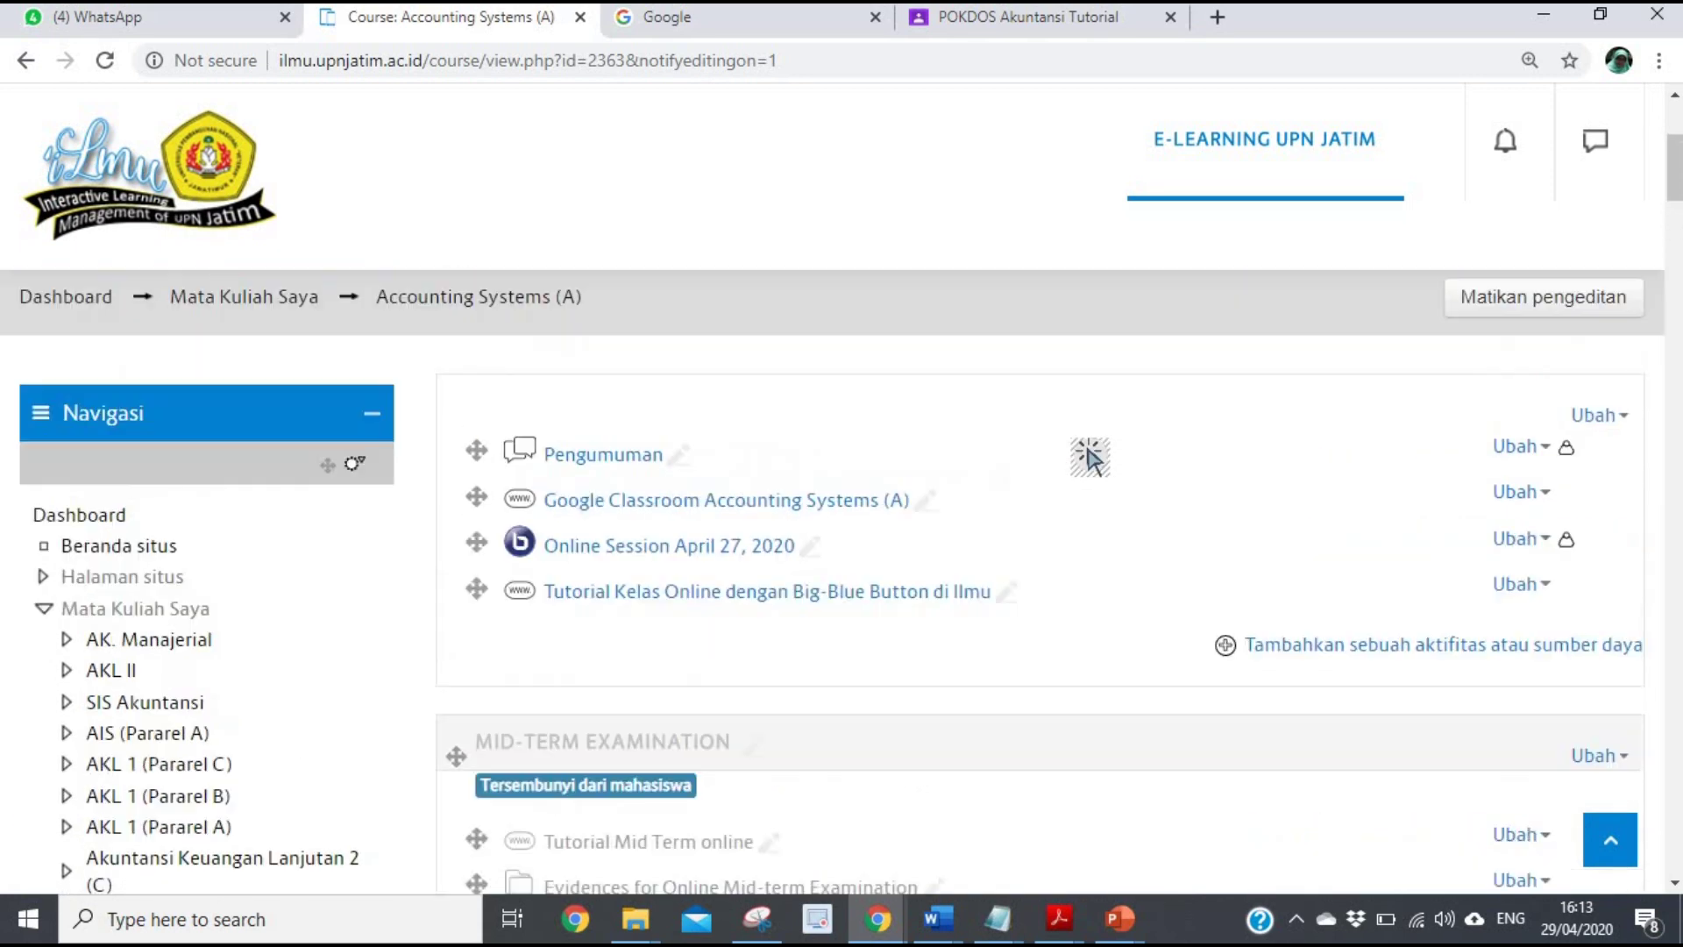
scroll(1090, 455, "up", 2)
Step: Add a new BigBlueButtonBN activity to the course's general section above the Mid-Term Examination
scroll(1210, 491, "down", 4)
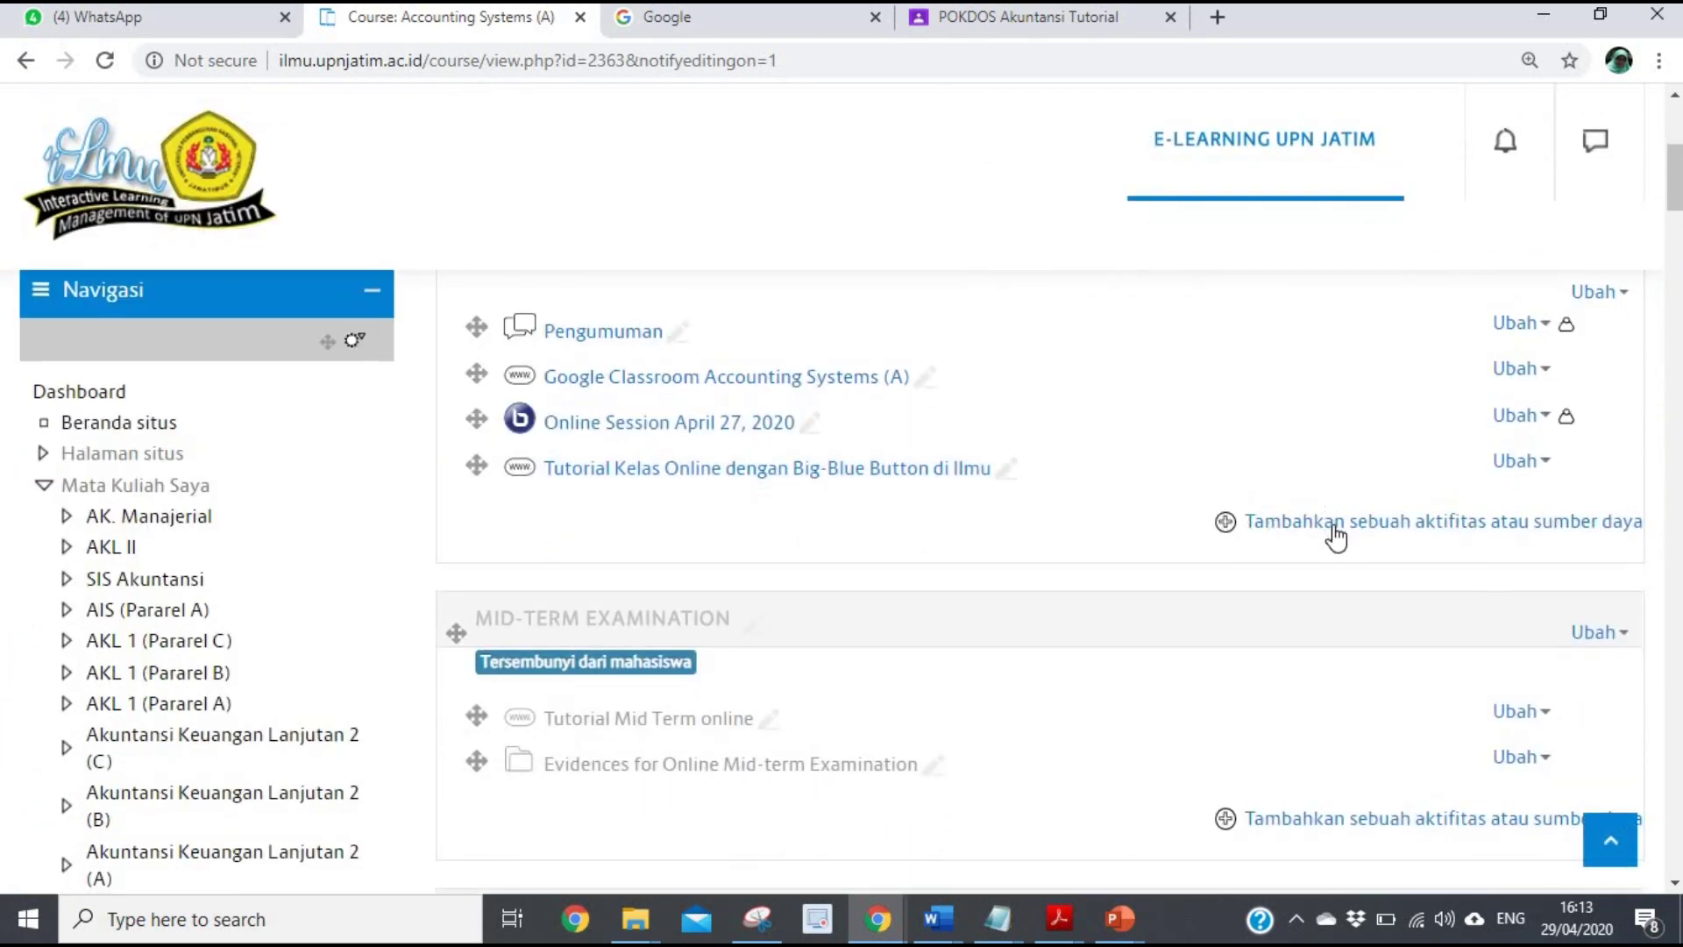
left_click(1354, 524)
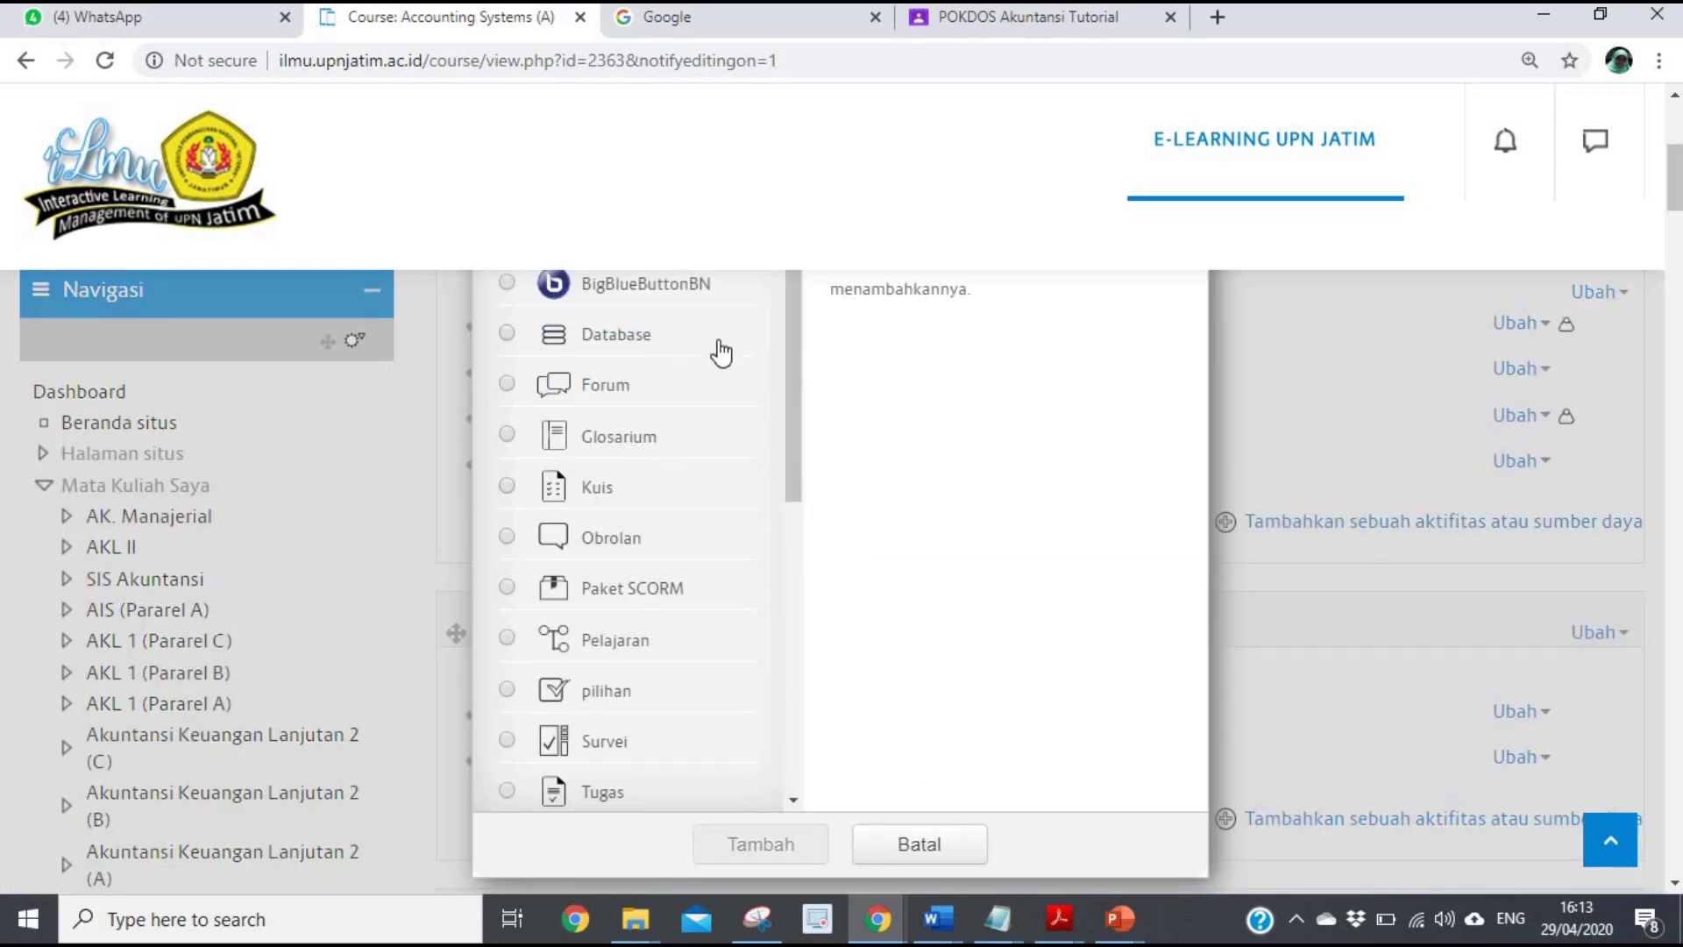
scroll(721, 353, "up", 1)
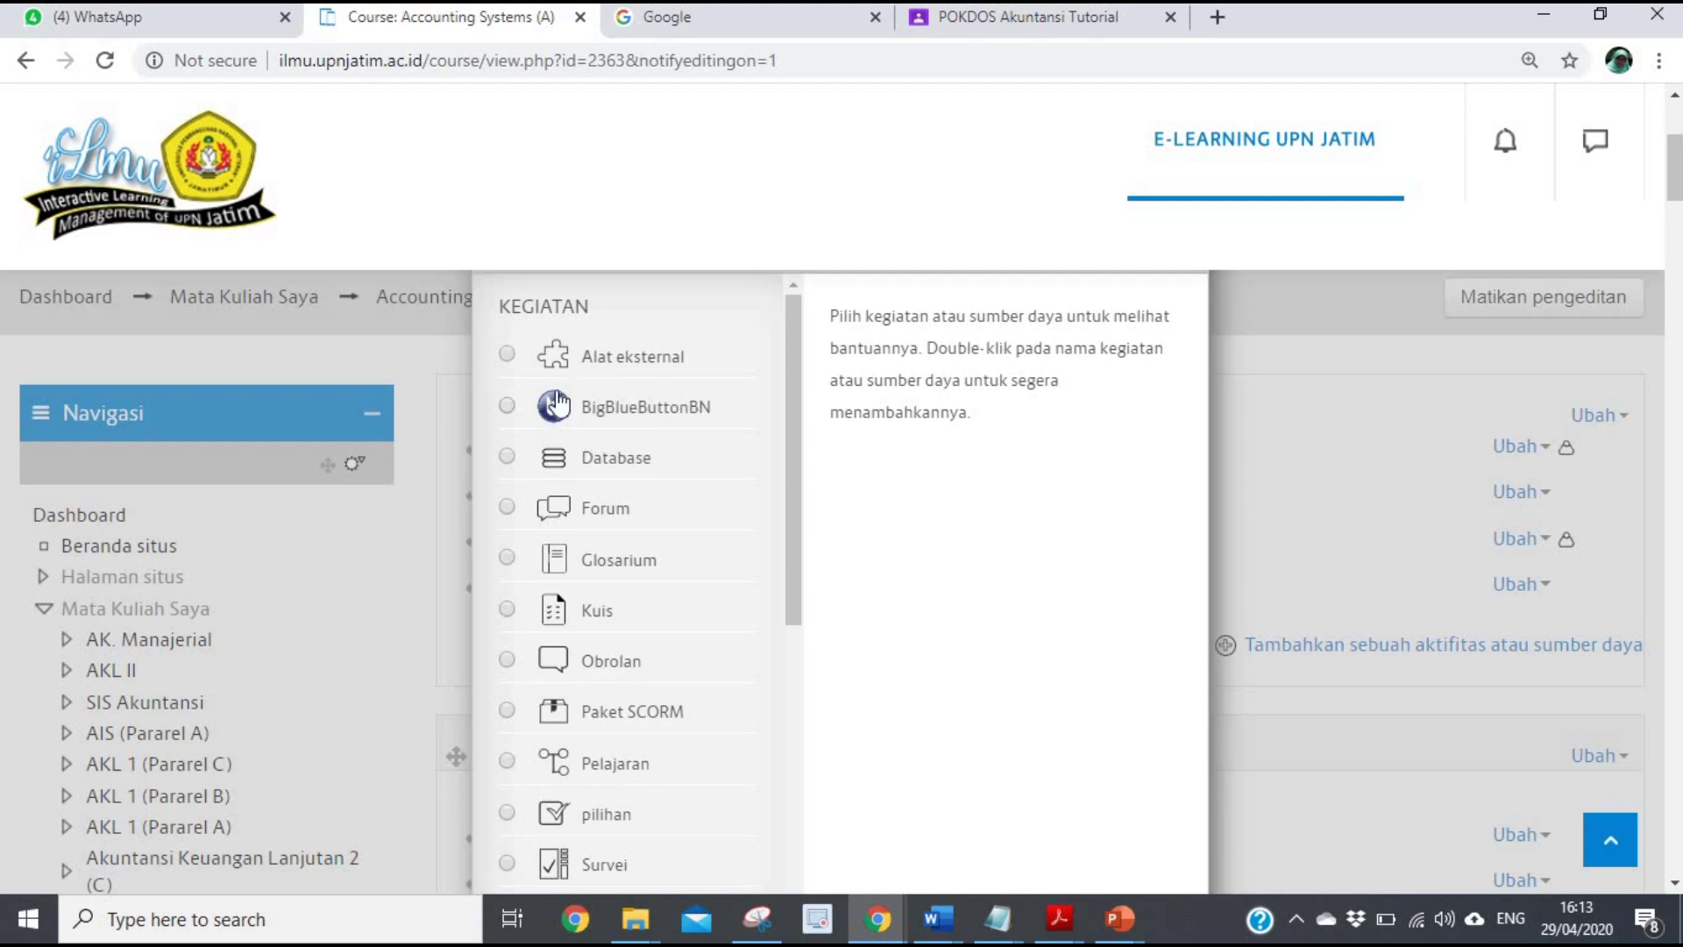
left_click(508, 405)
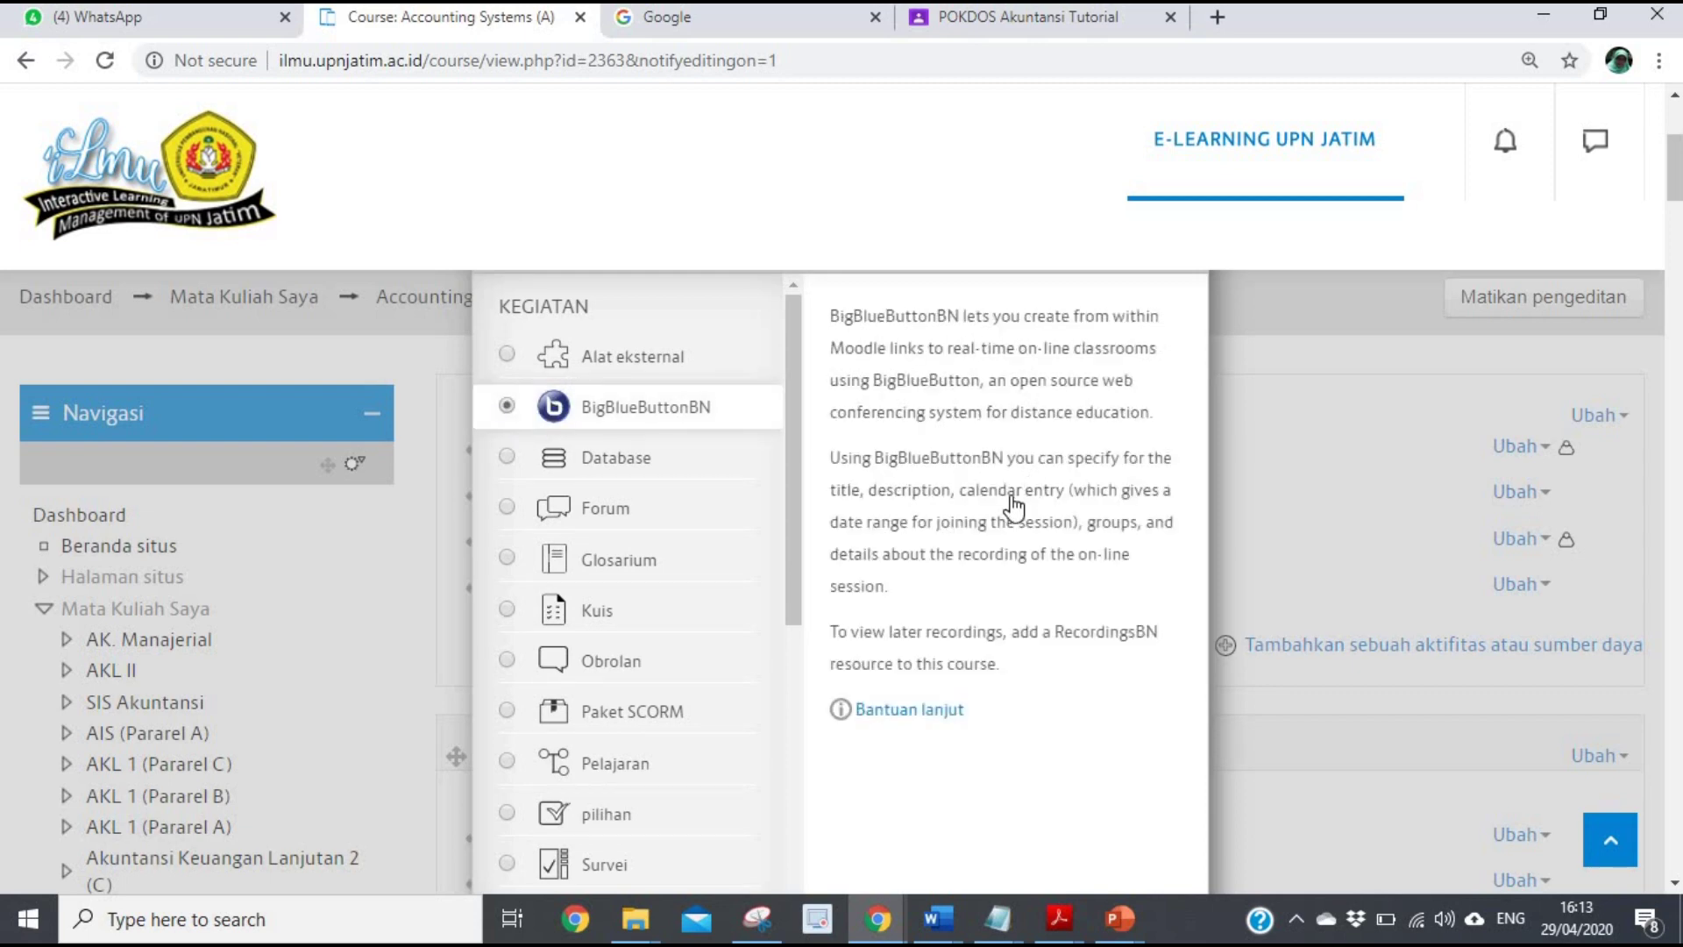
scroll(1014, 506, "down", 5)
left_click(775, 481)
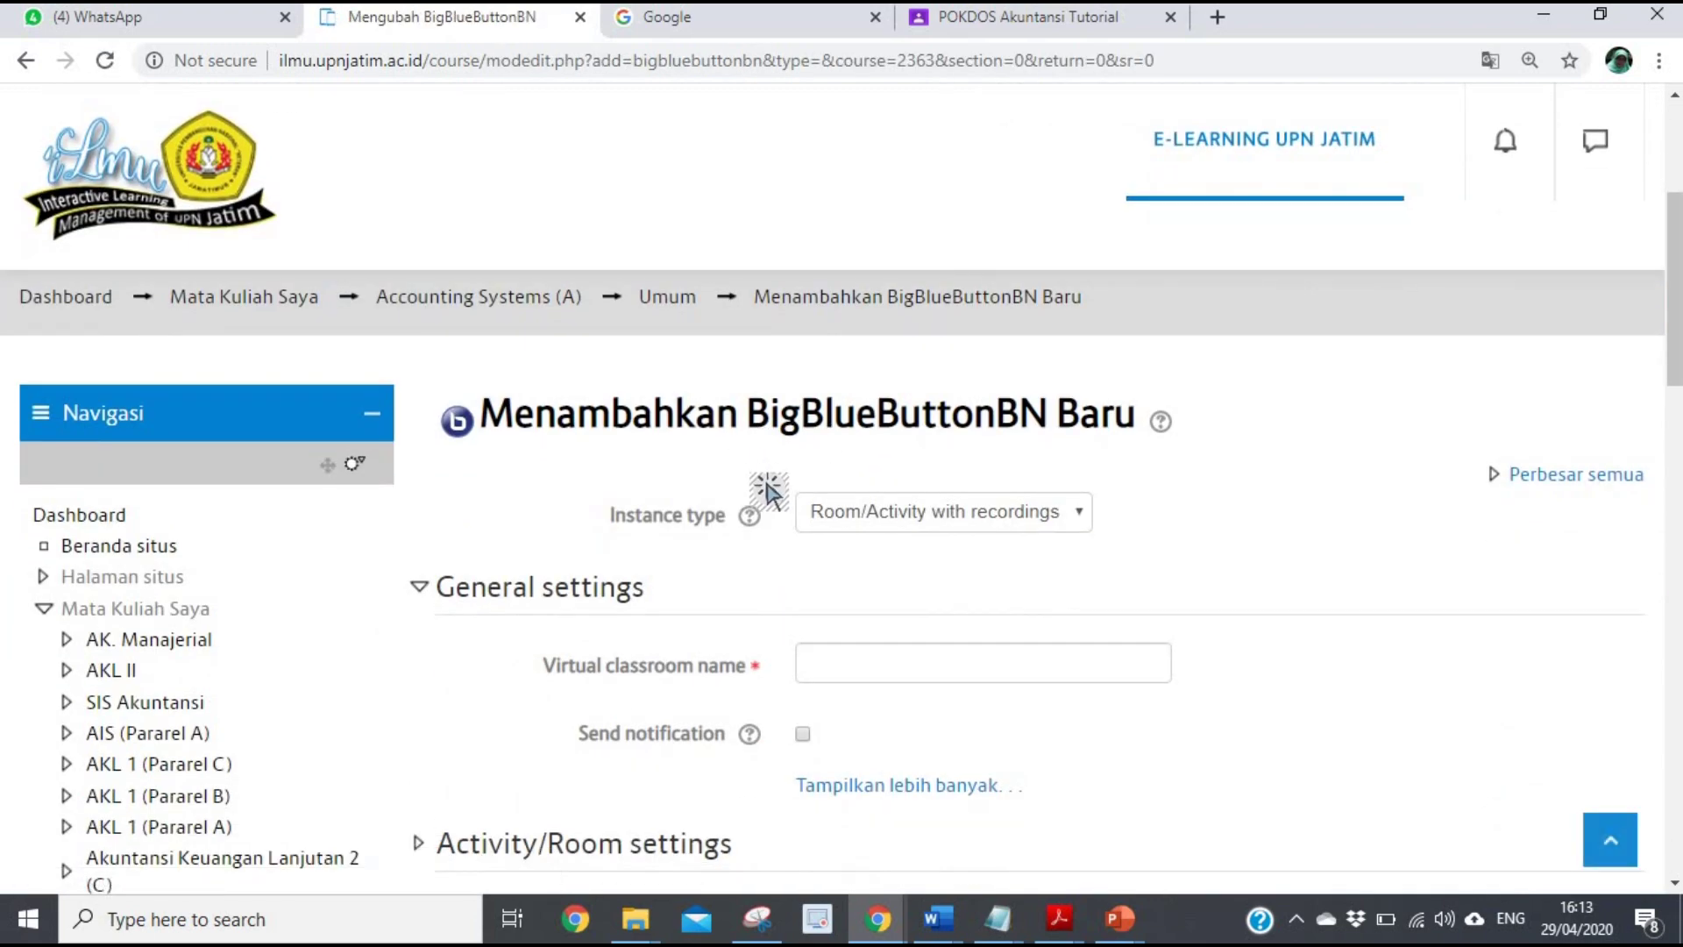
Step: Name the virtual classroom "Uji Coba Dosen" in the general settings
scroll(982, 469, "down", 1)
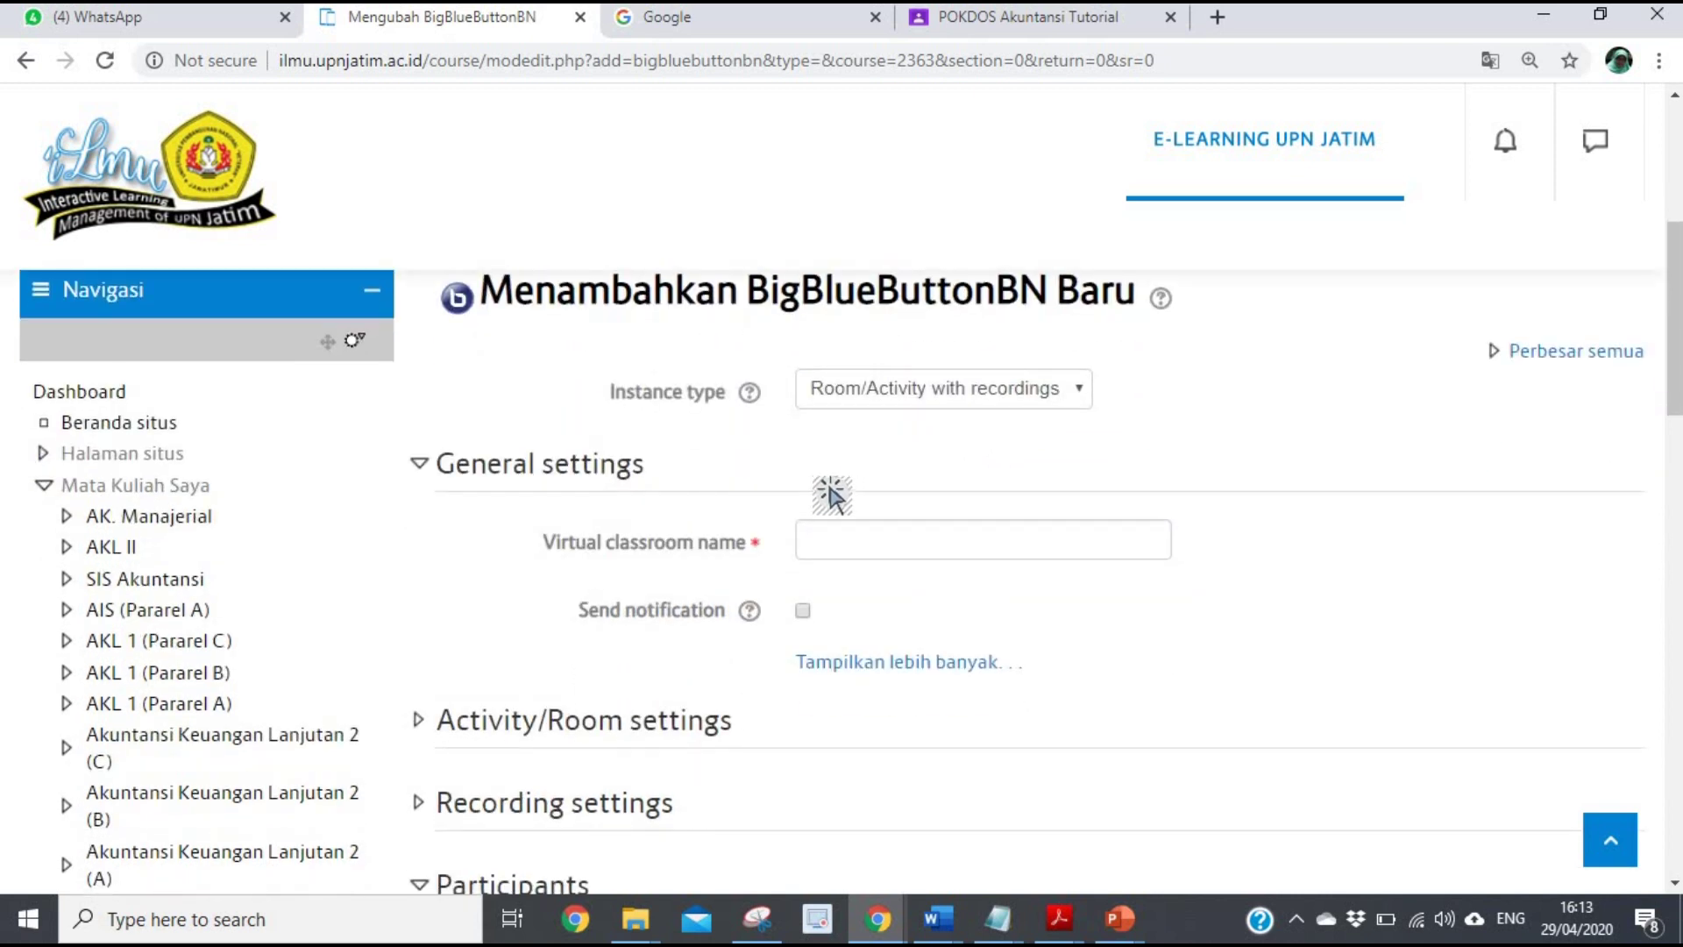
scroll(727, 469, "down", 1)
left_click(820, 418)
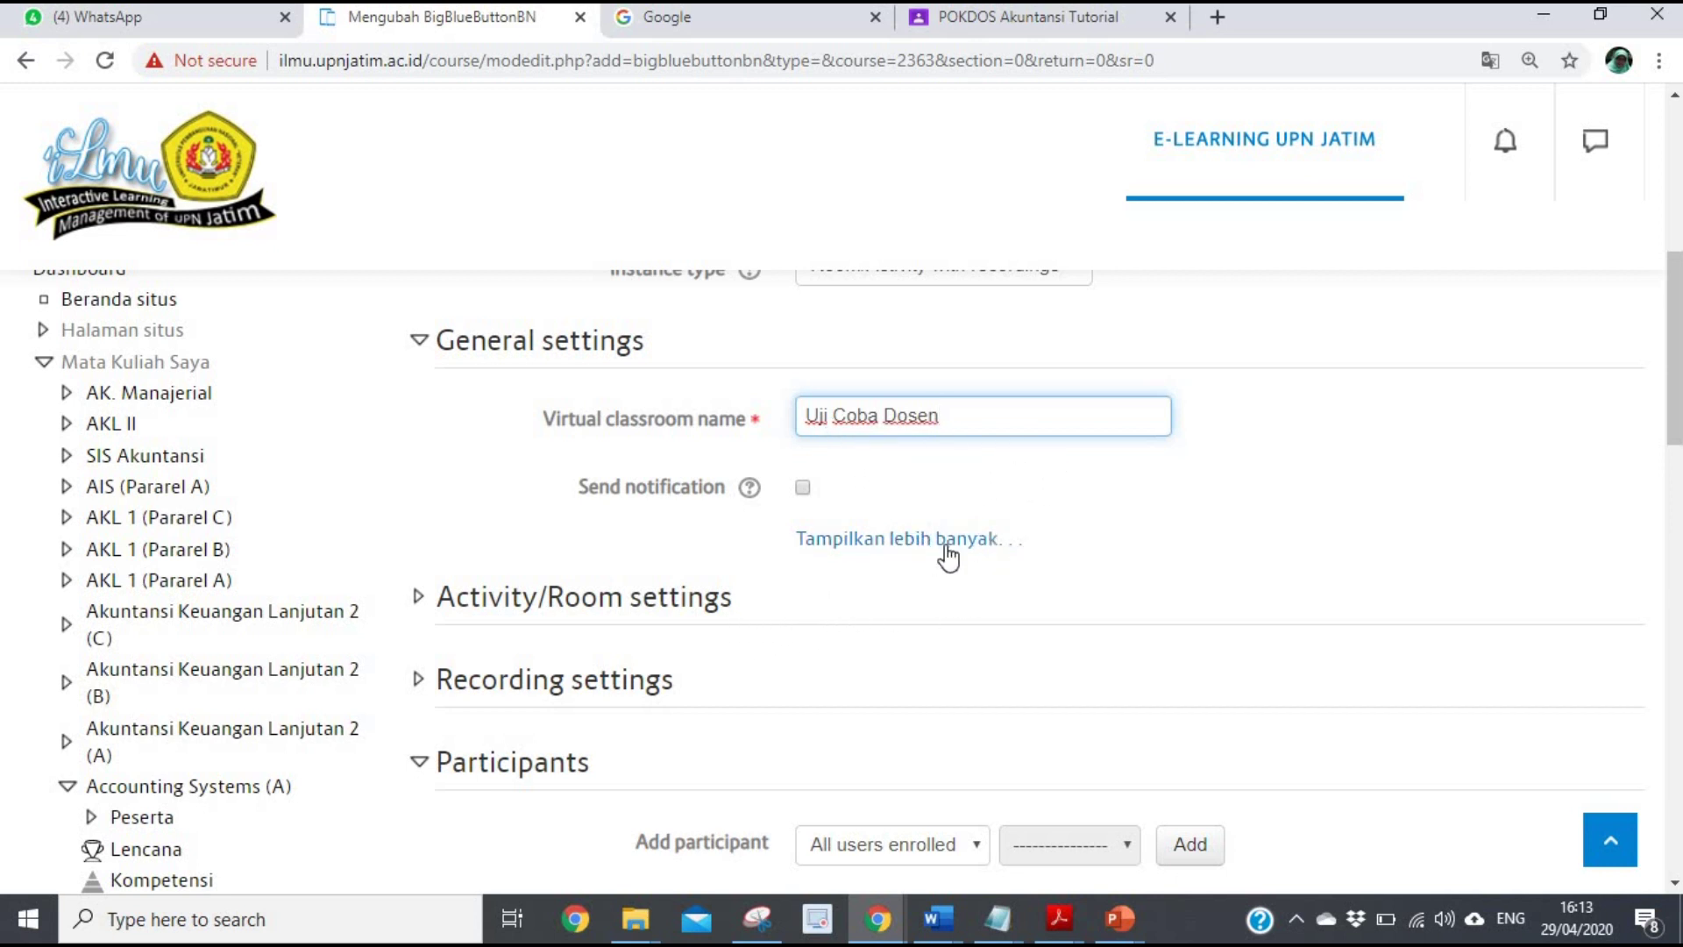
Step: Expand the session schedule below the participant list and enable the Join open date and time
scroll(812, 585, "down", 3)
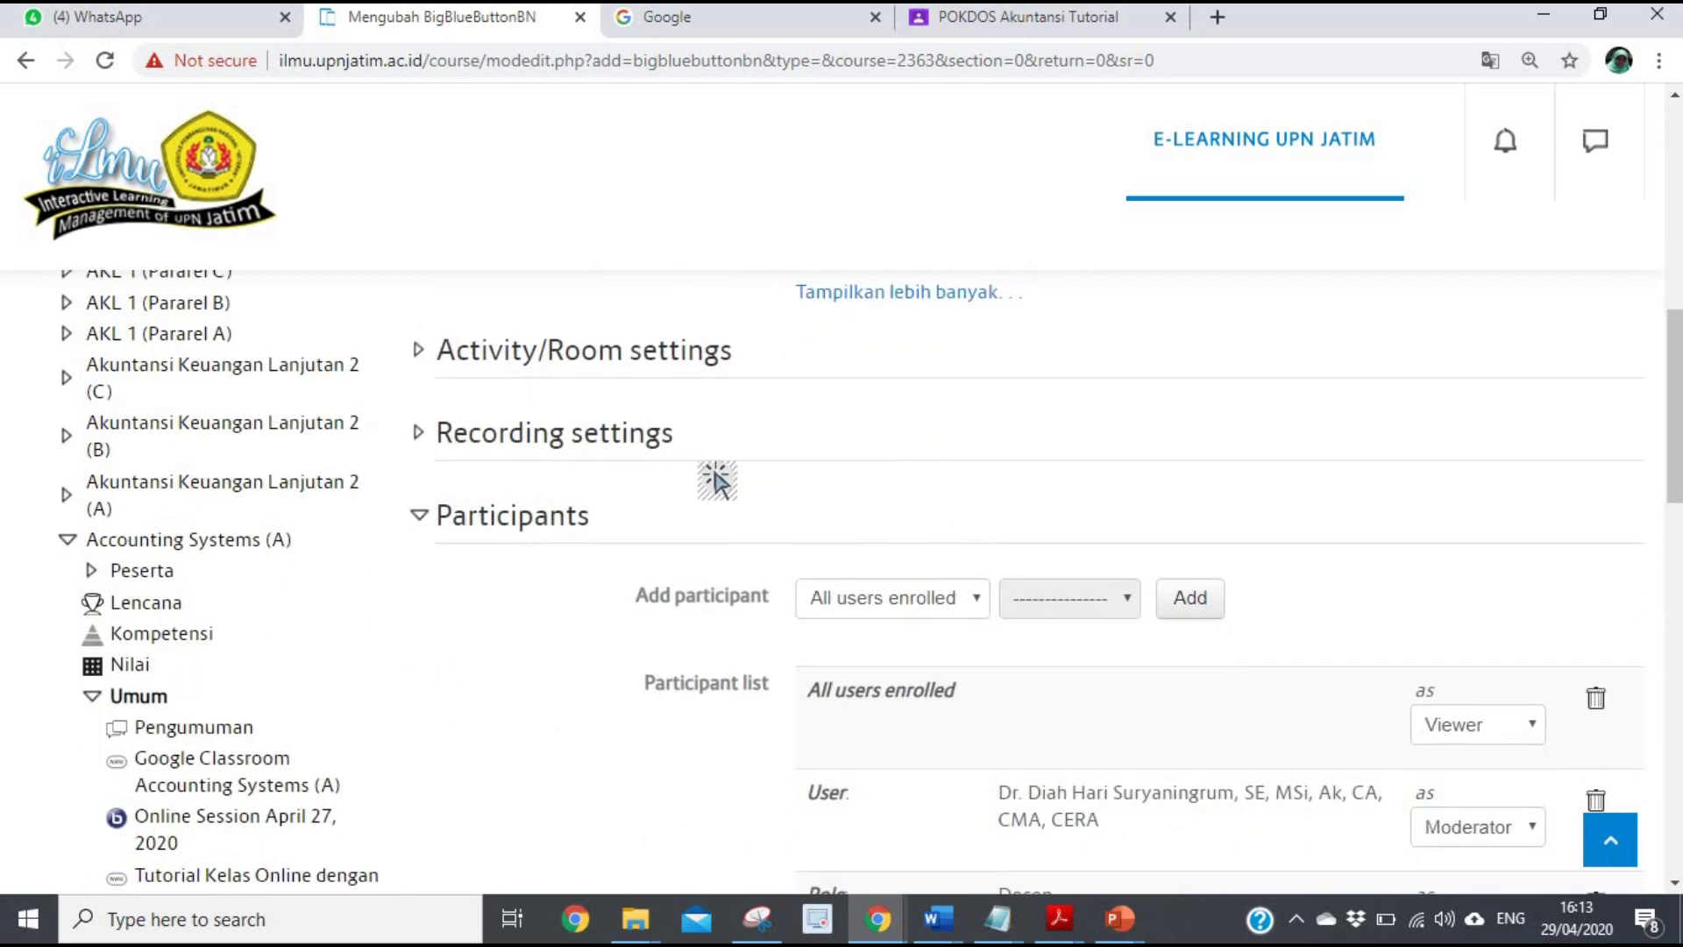
scroll(697, 522, "down", 2)
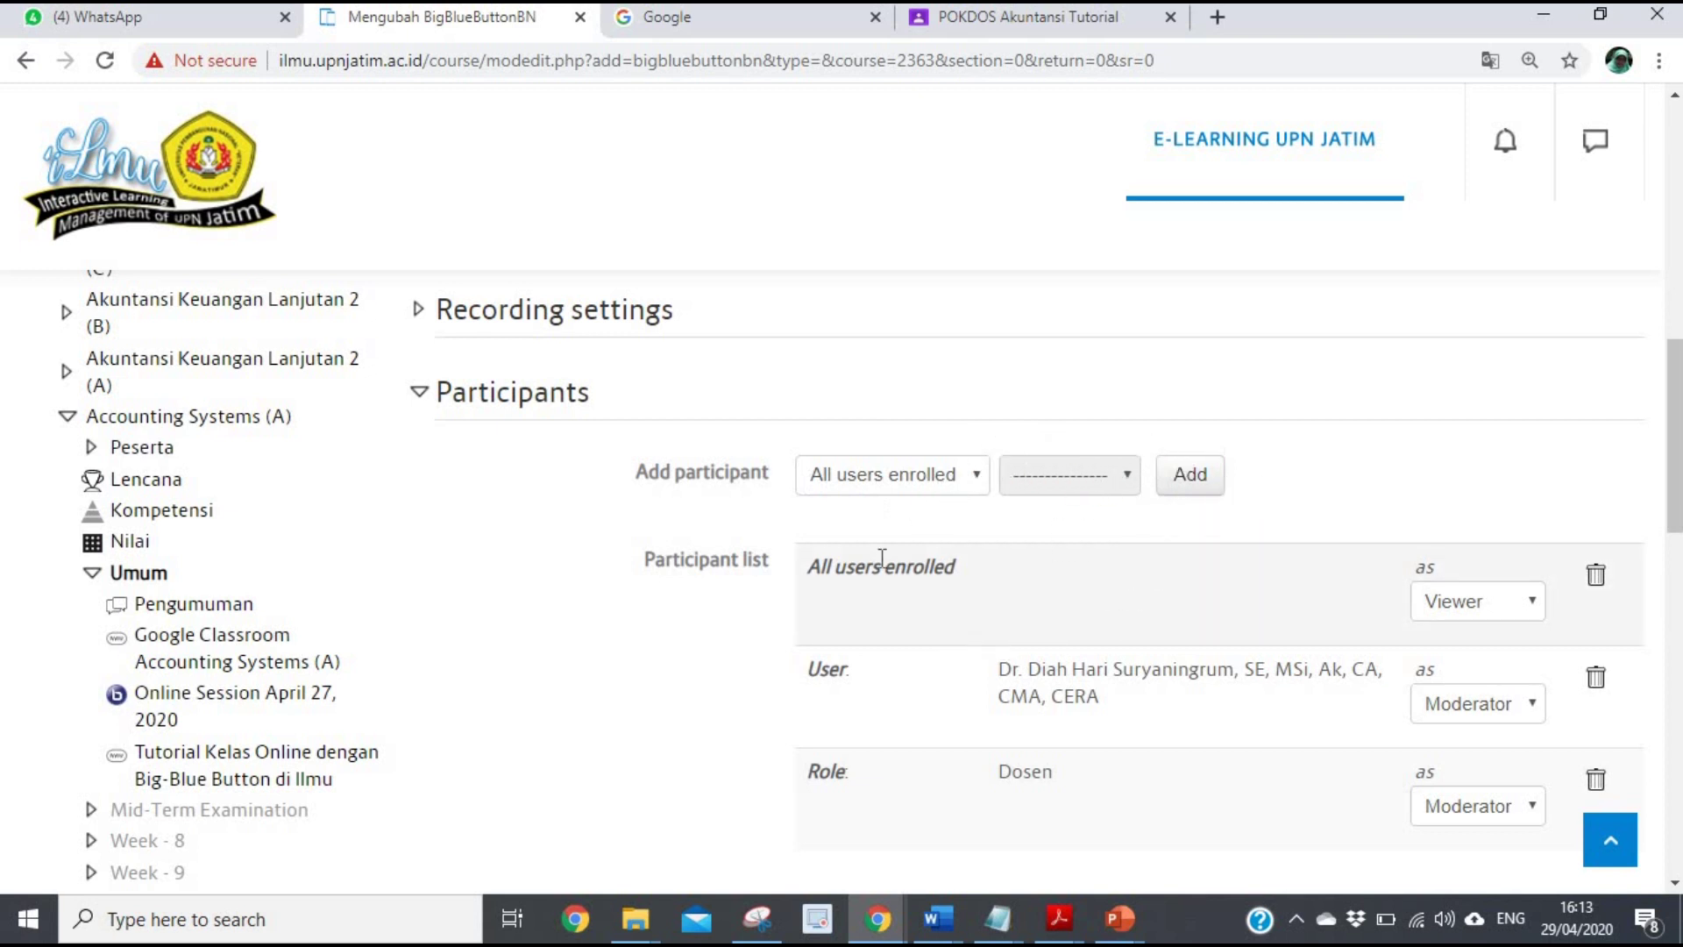
scroll(1034, 548, "down", 1)
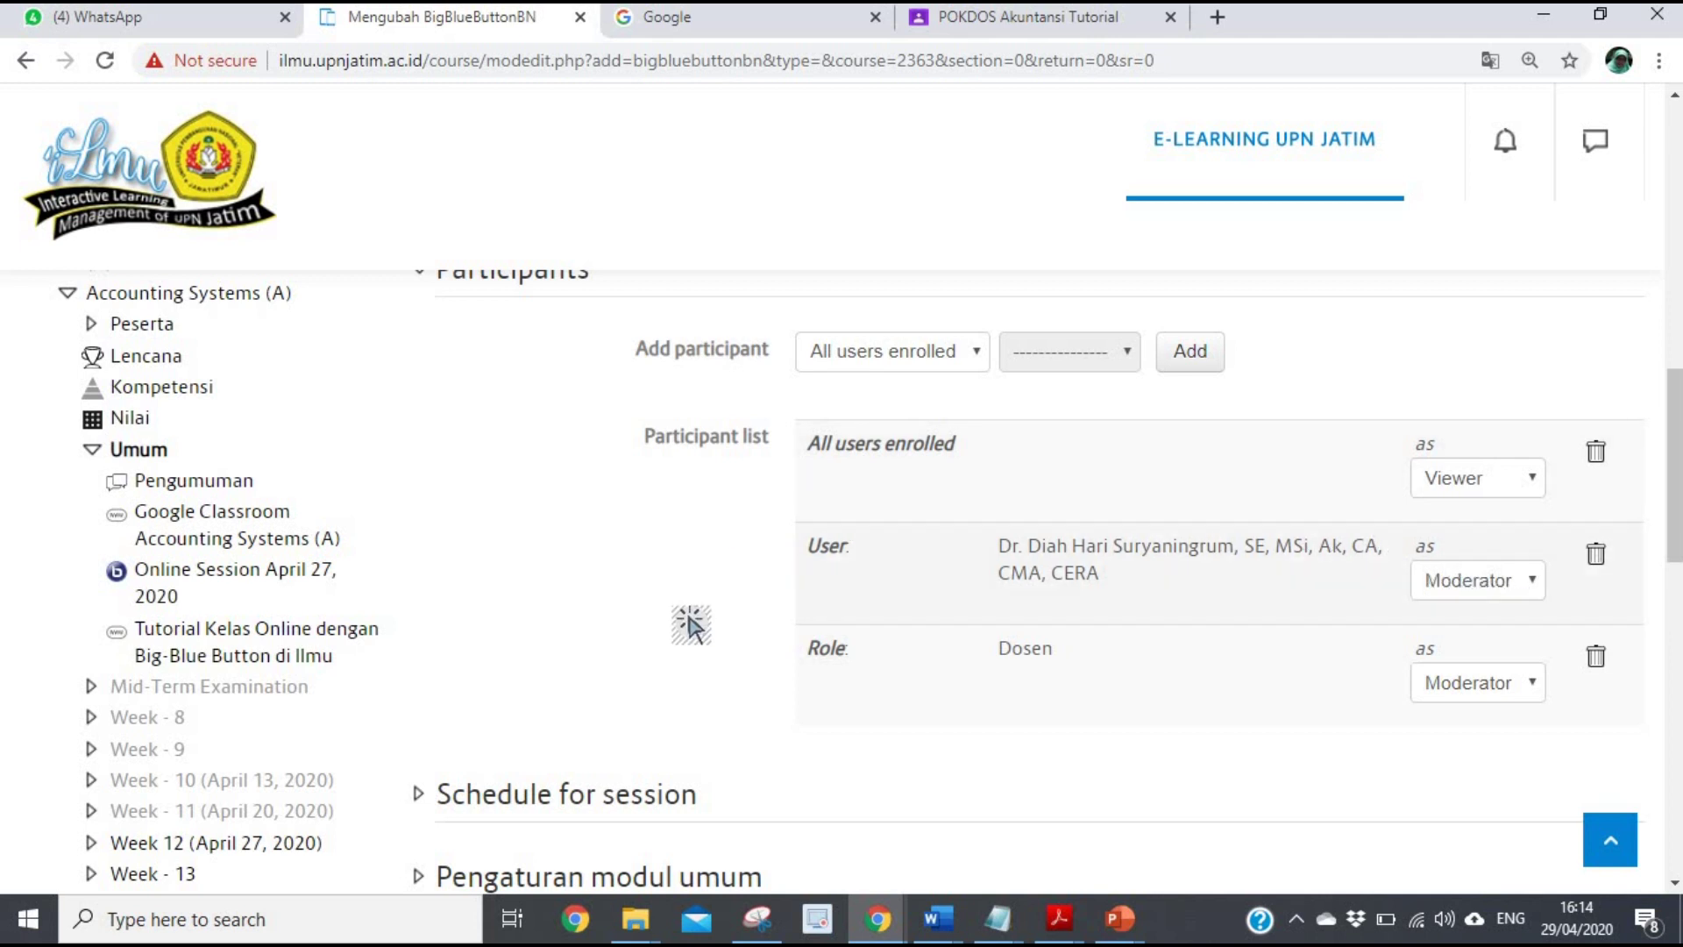
scroll(1052, 583, "down", 1)
scroll(1048, 583, "down", 1)
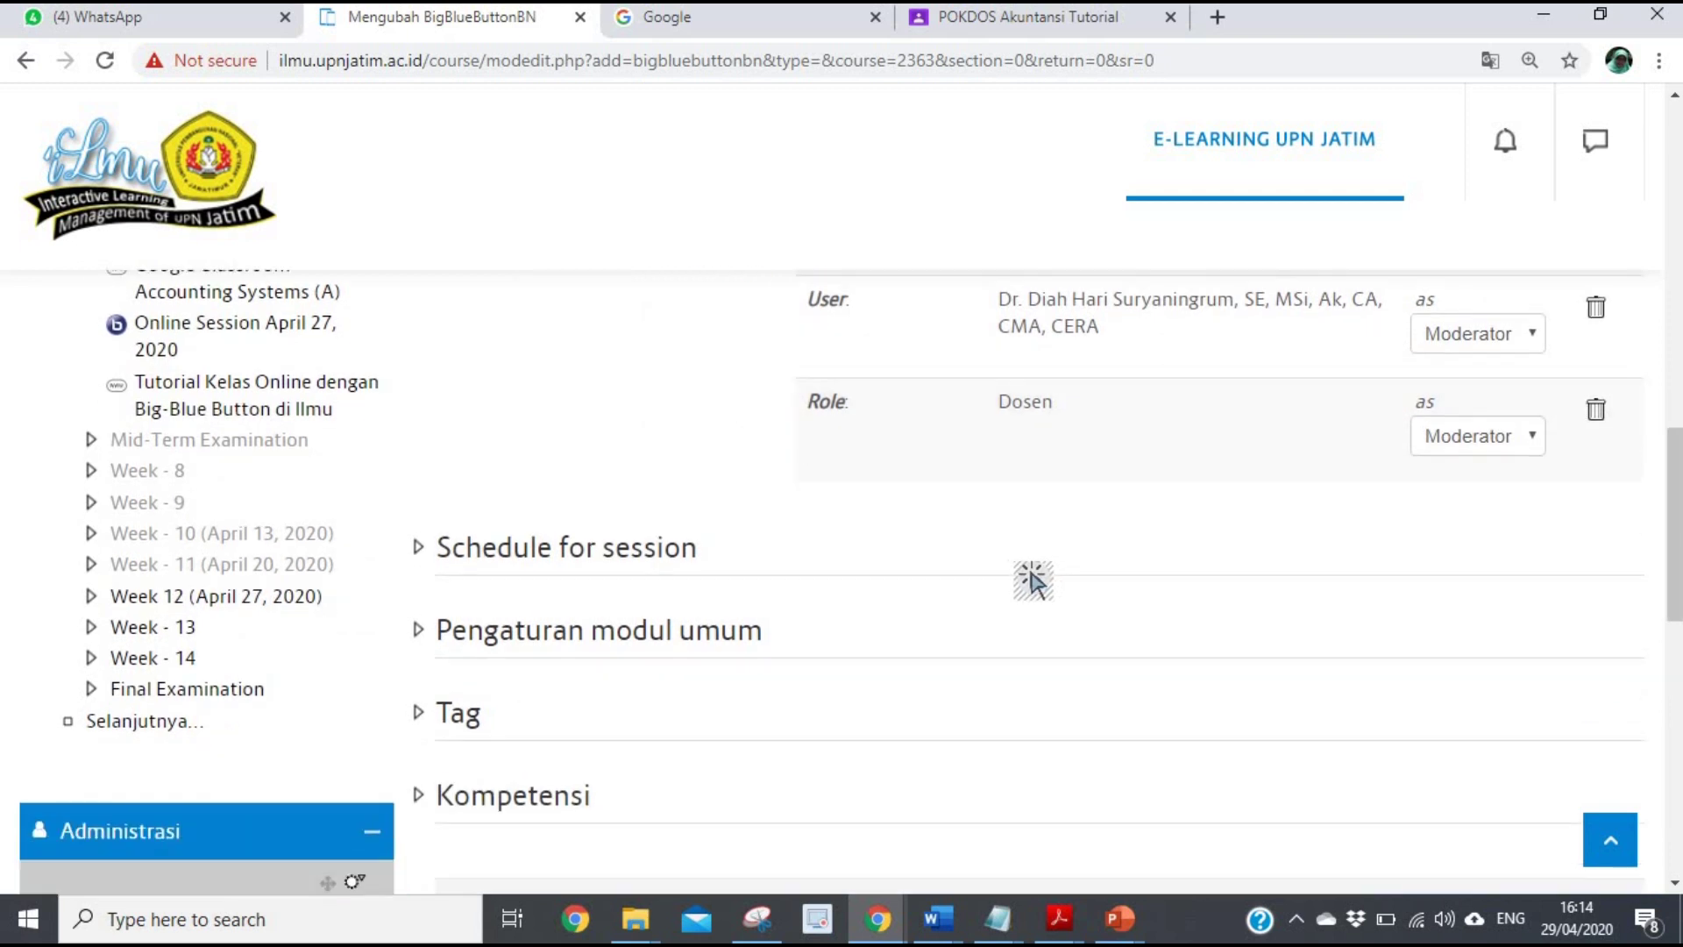
left_click(556, 562)
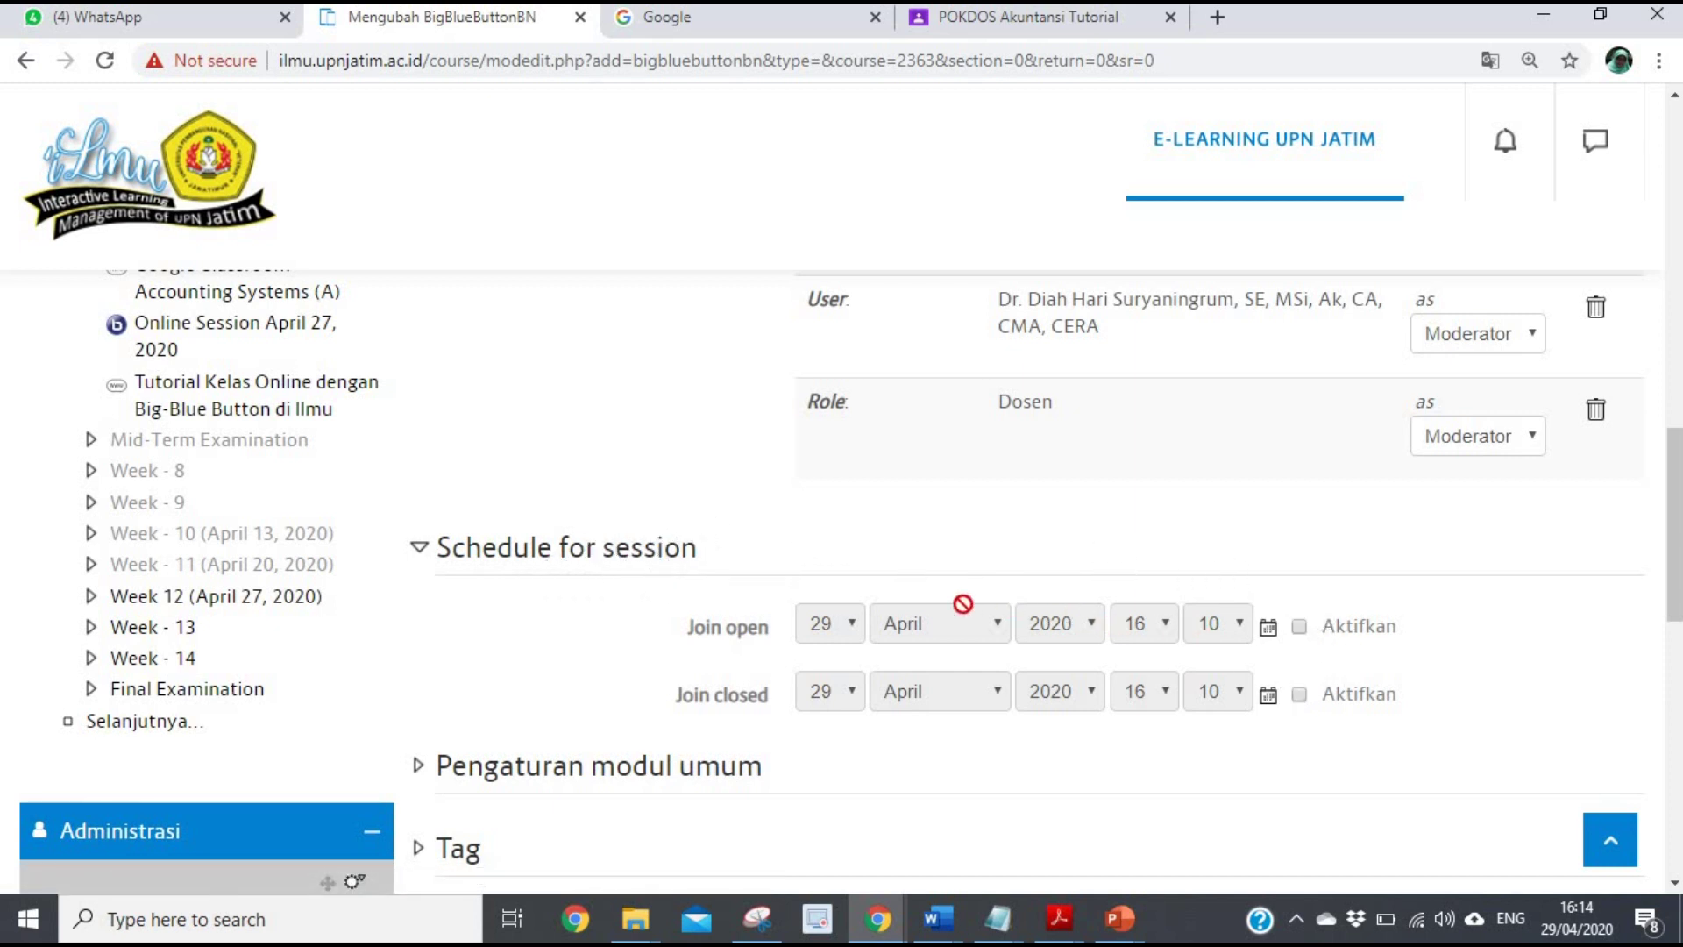
left_click(1301, 636)
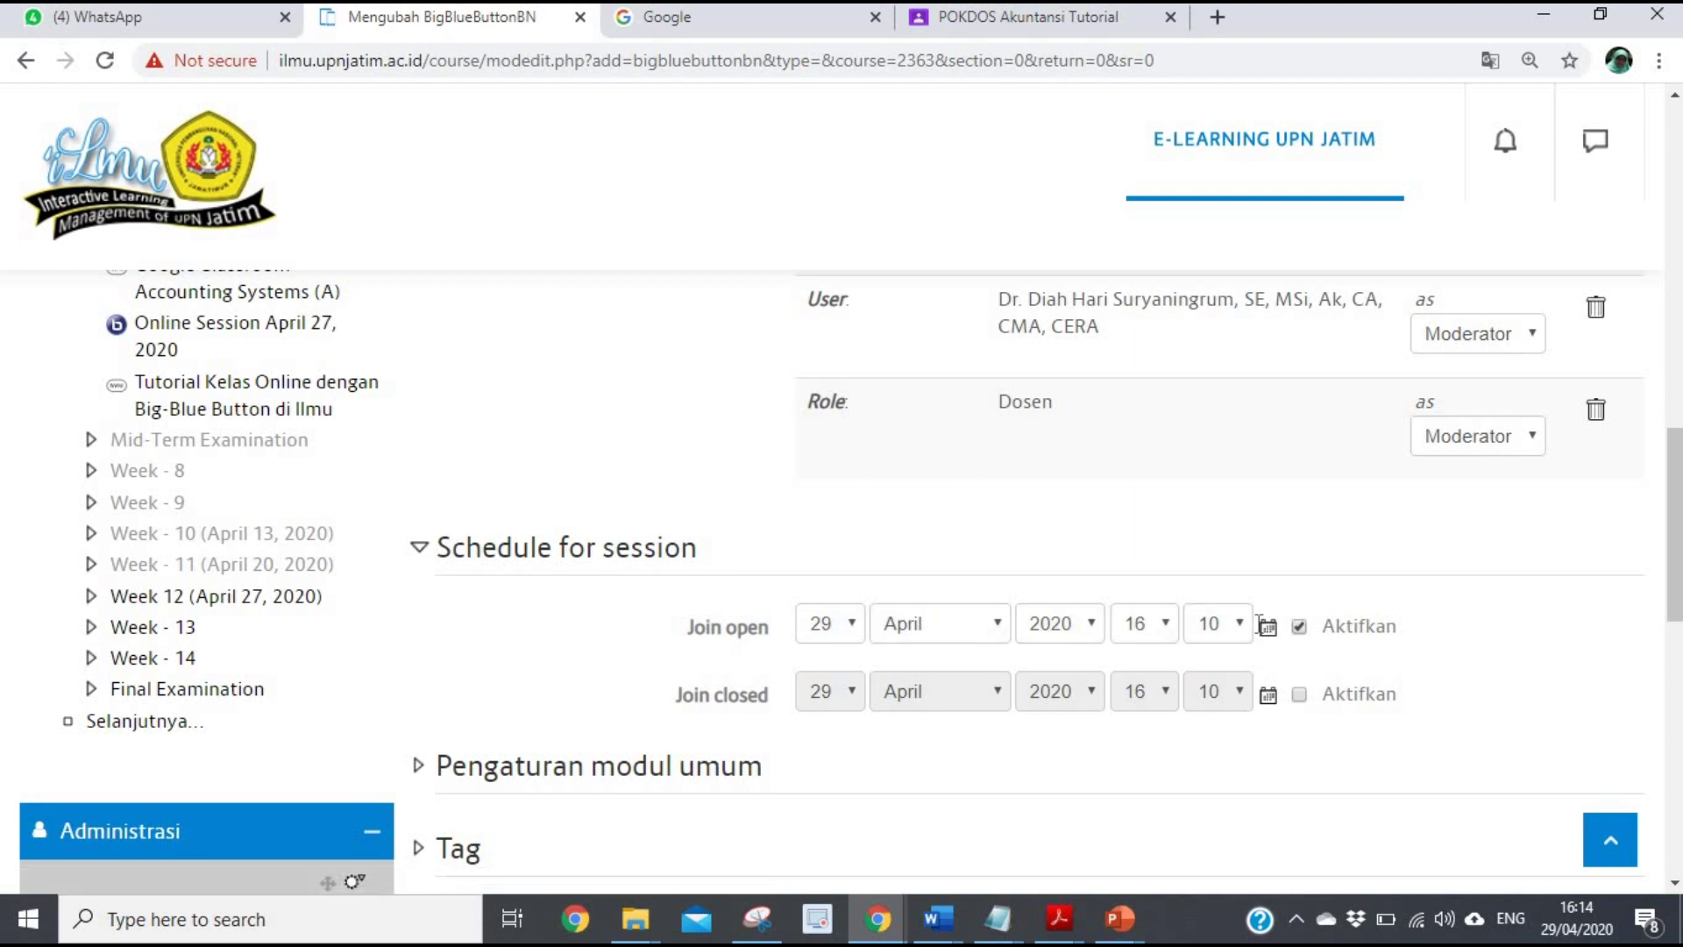
Step: Set the session's Join open time to 16:15, keeping the date at 29 April 2020
left_click(1270, 637)
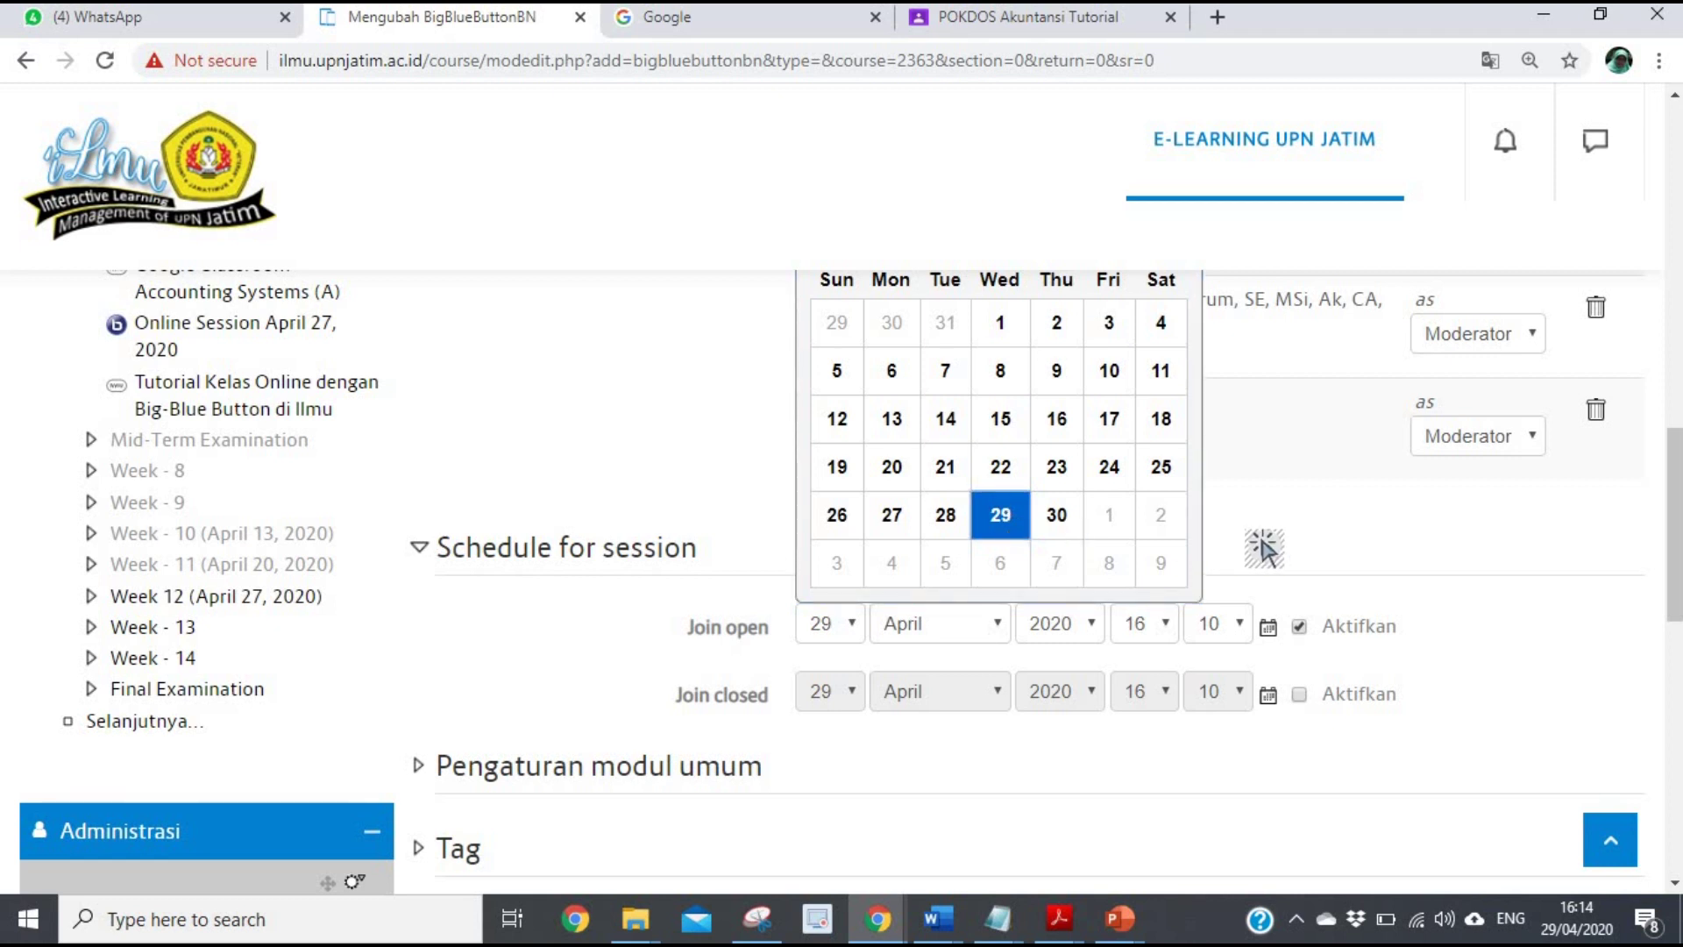
left_click(1227, 570)
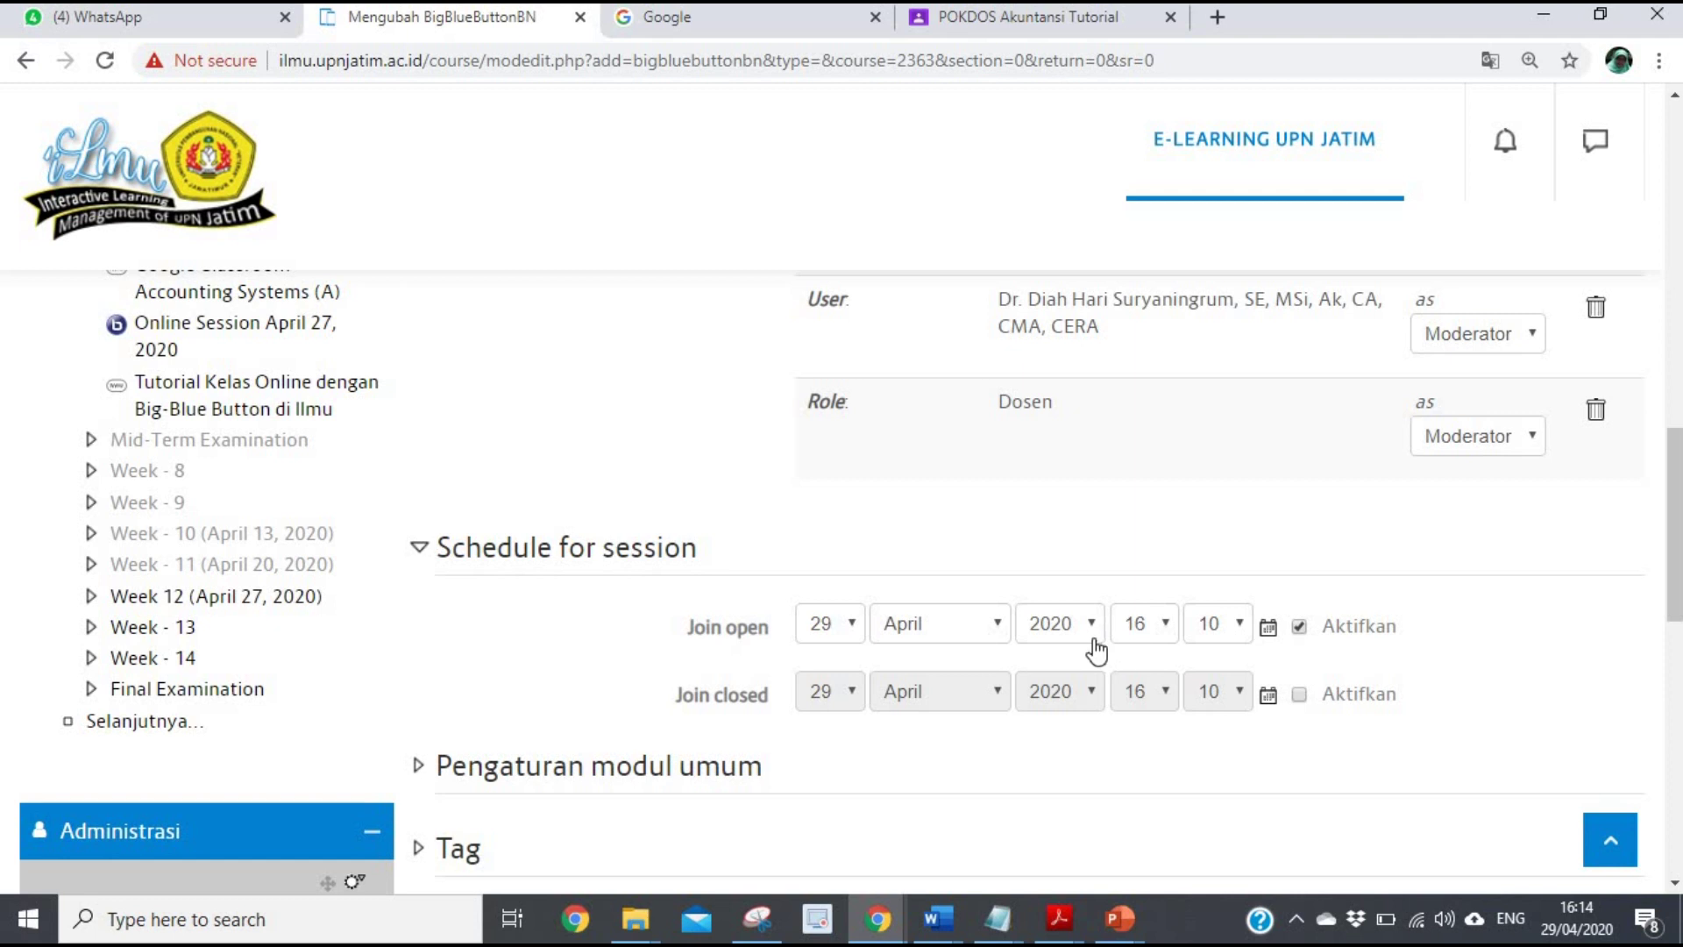
left_click(1166, 625)
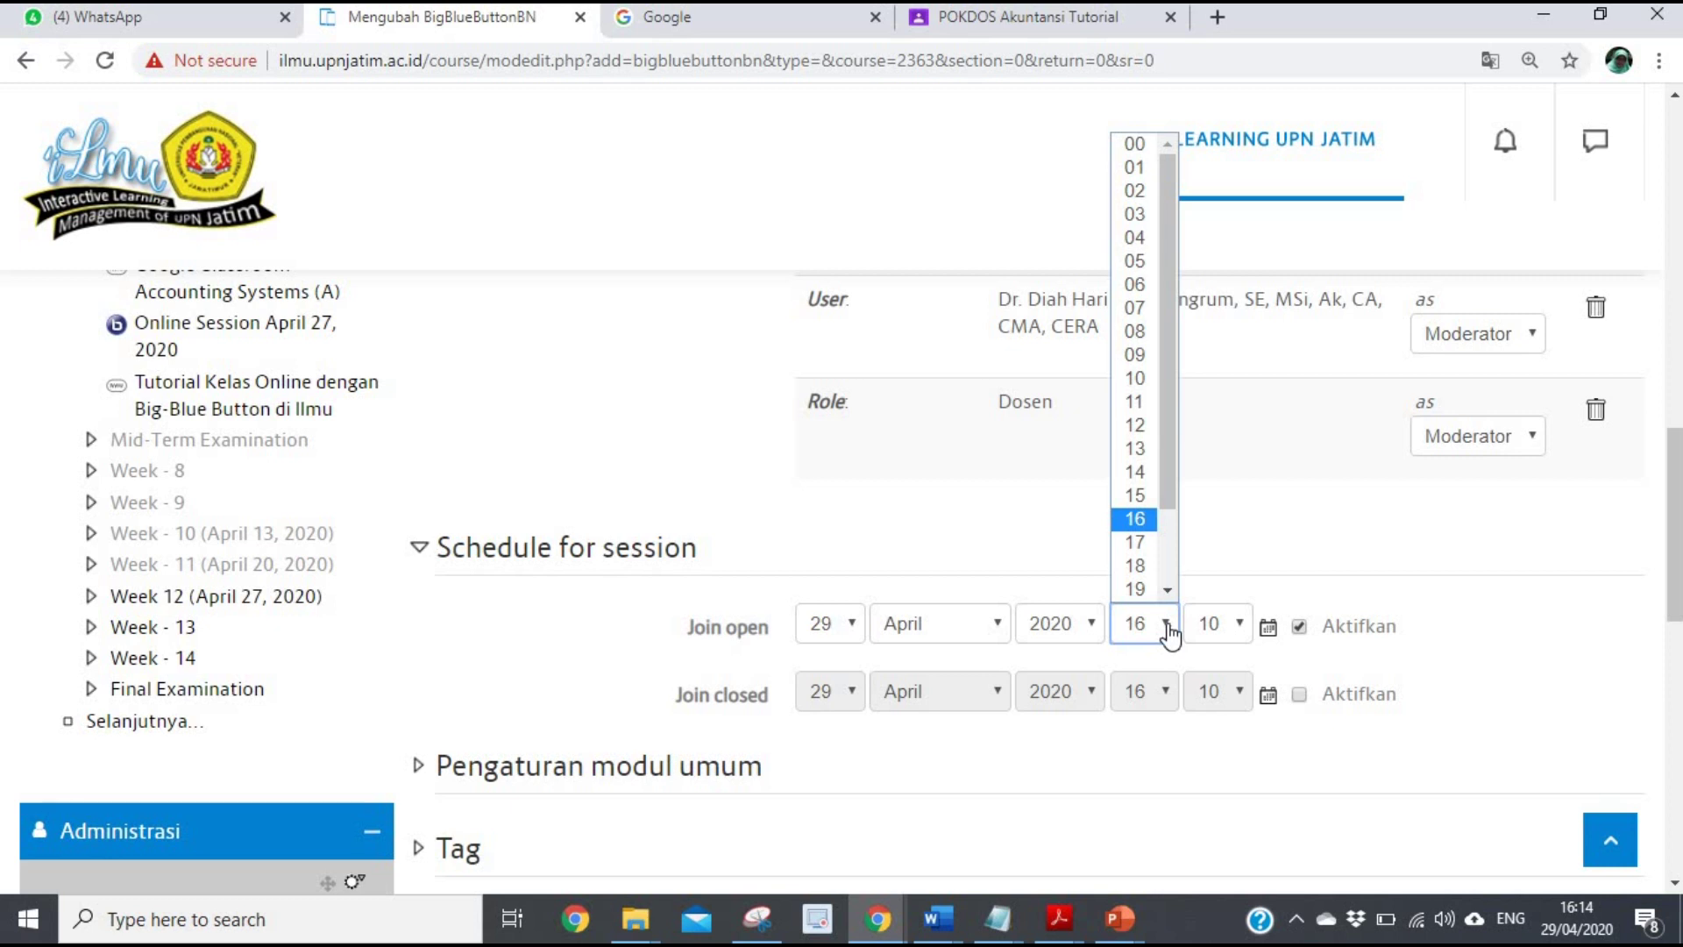
left_click(1137, 640)
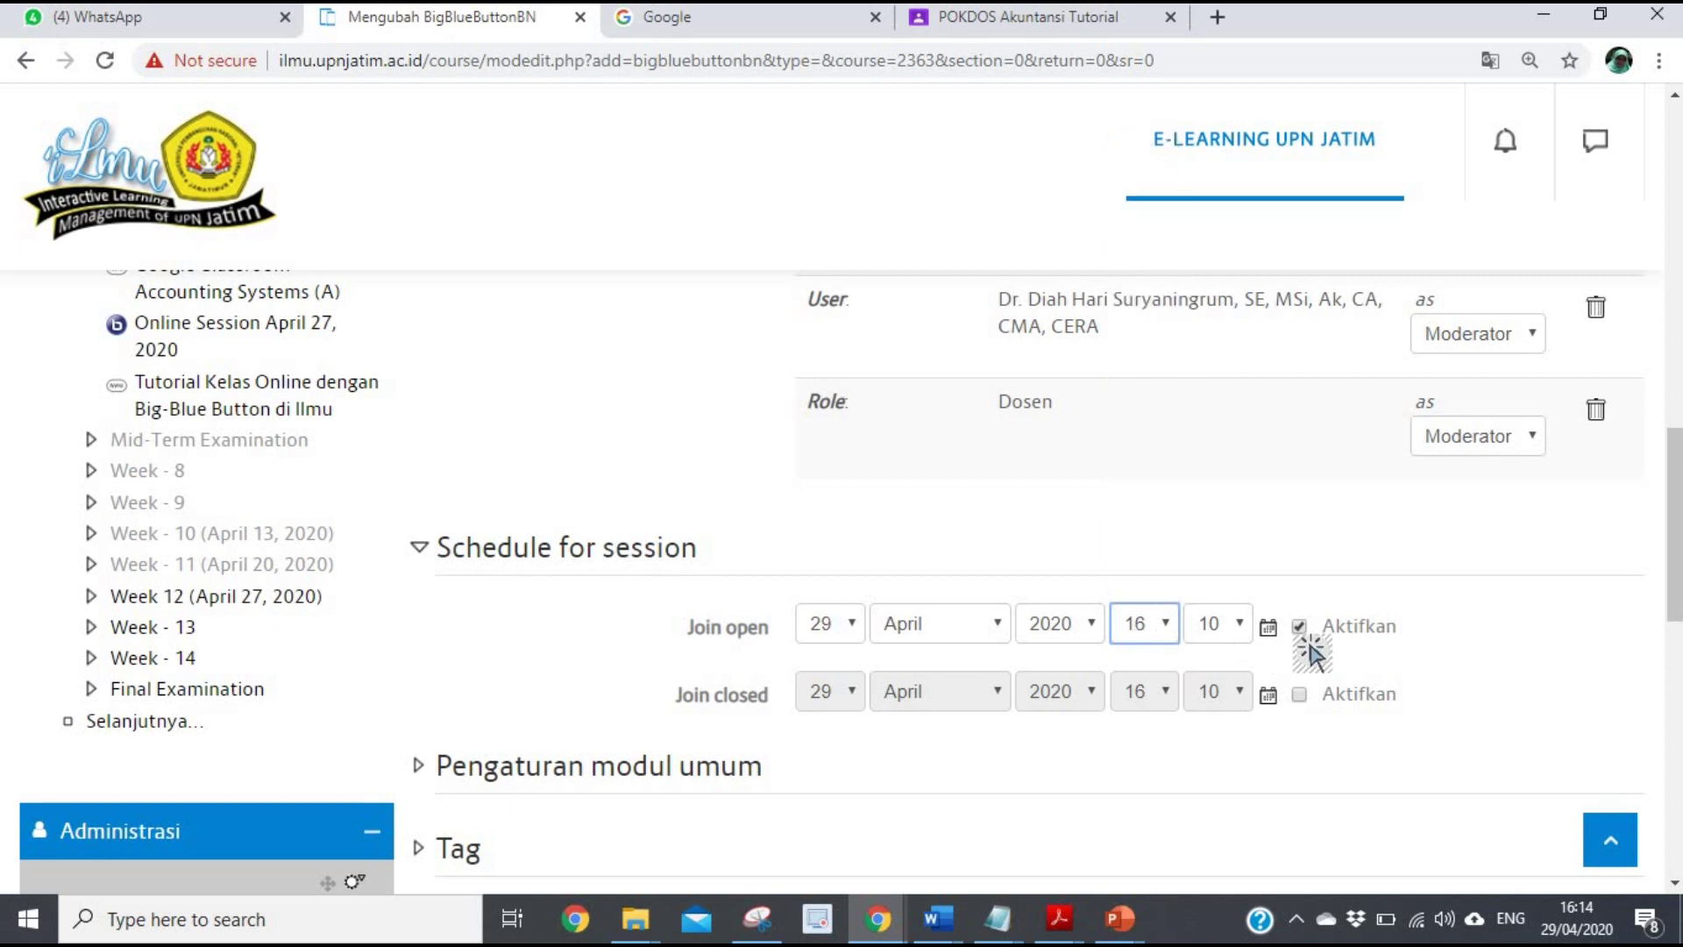
left_click(1241, 623)
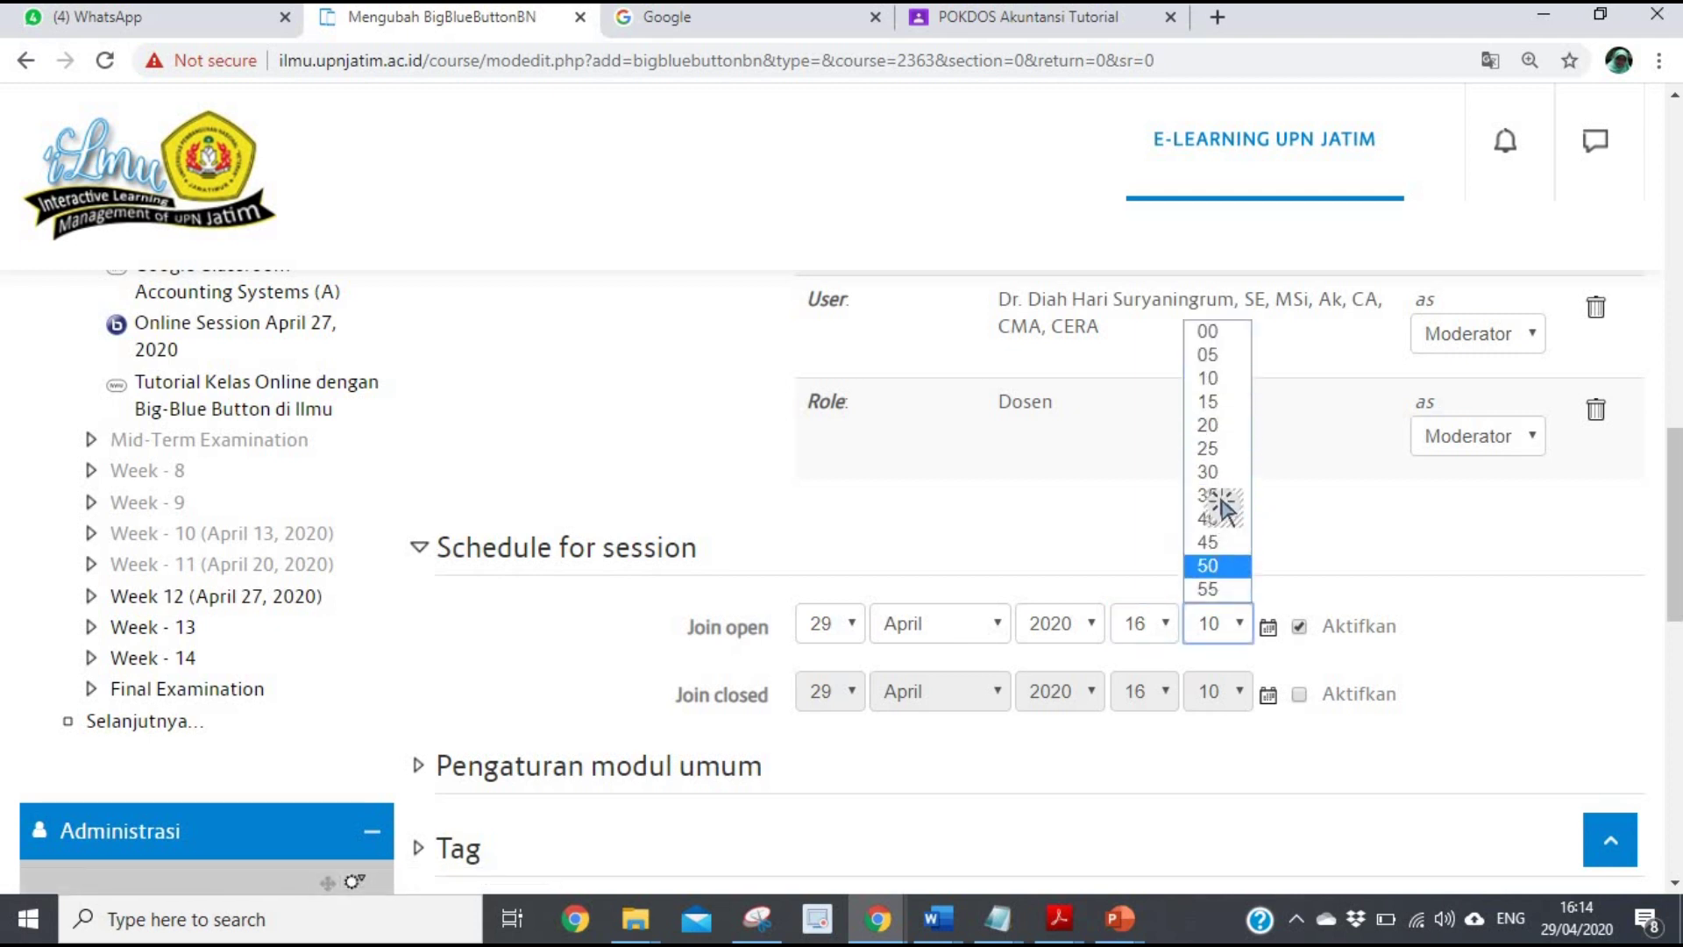
left_click(1216, 403)
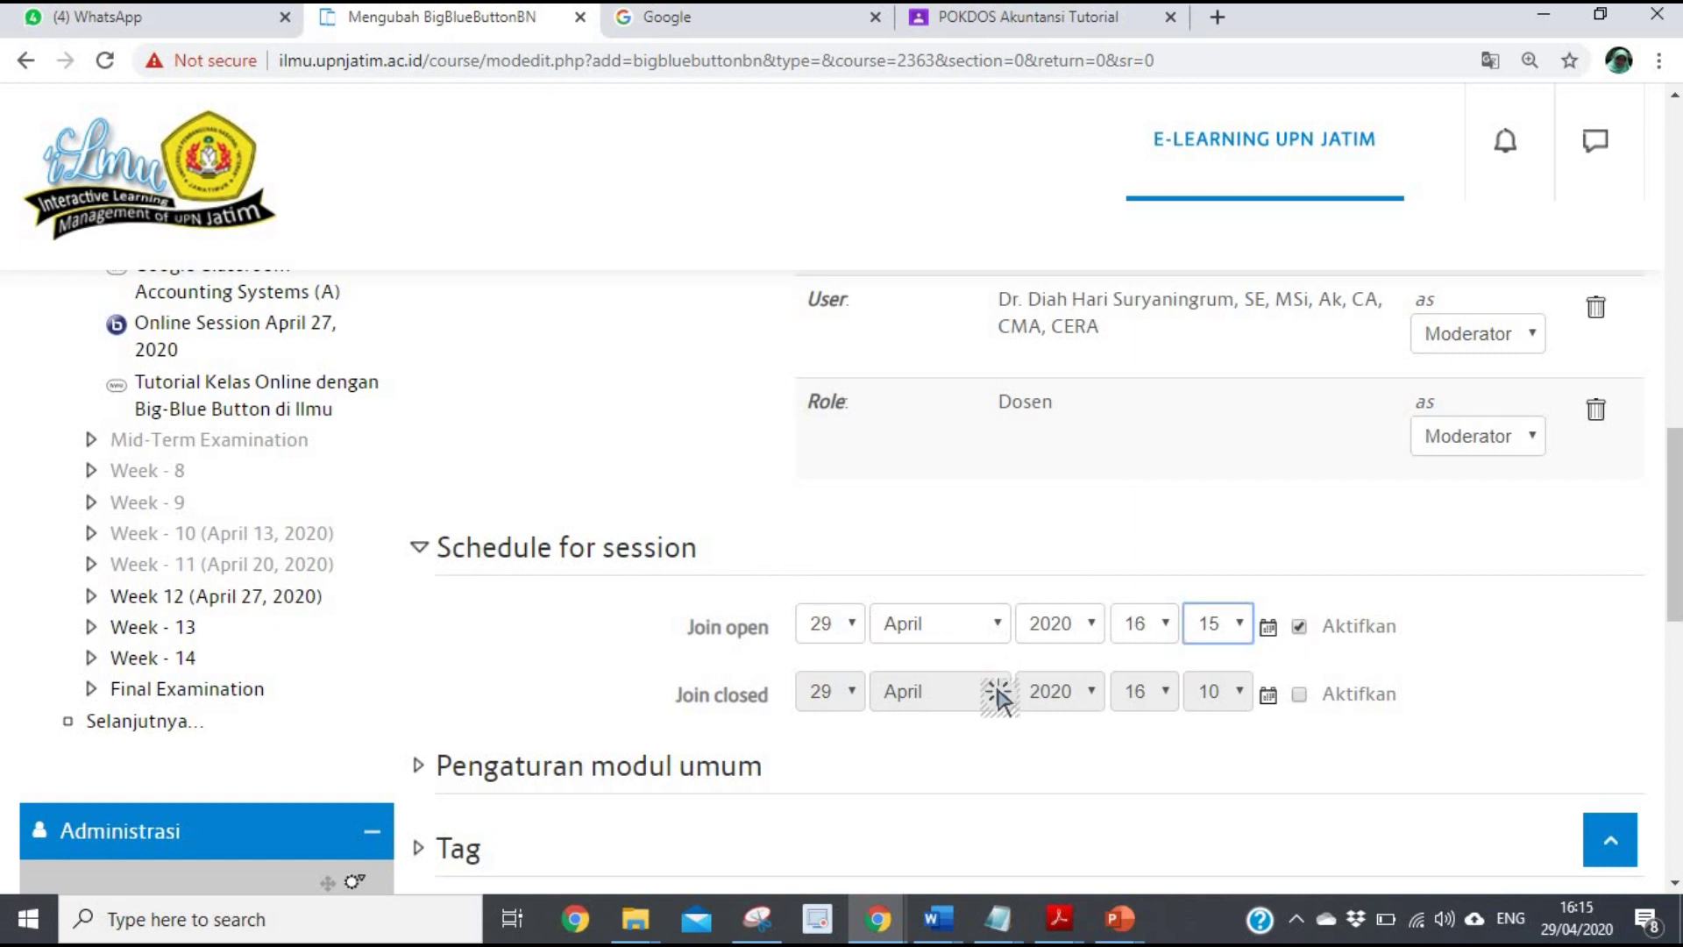
scroll(964, 684, "down", 1)
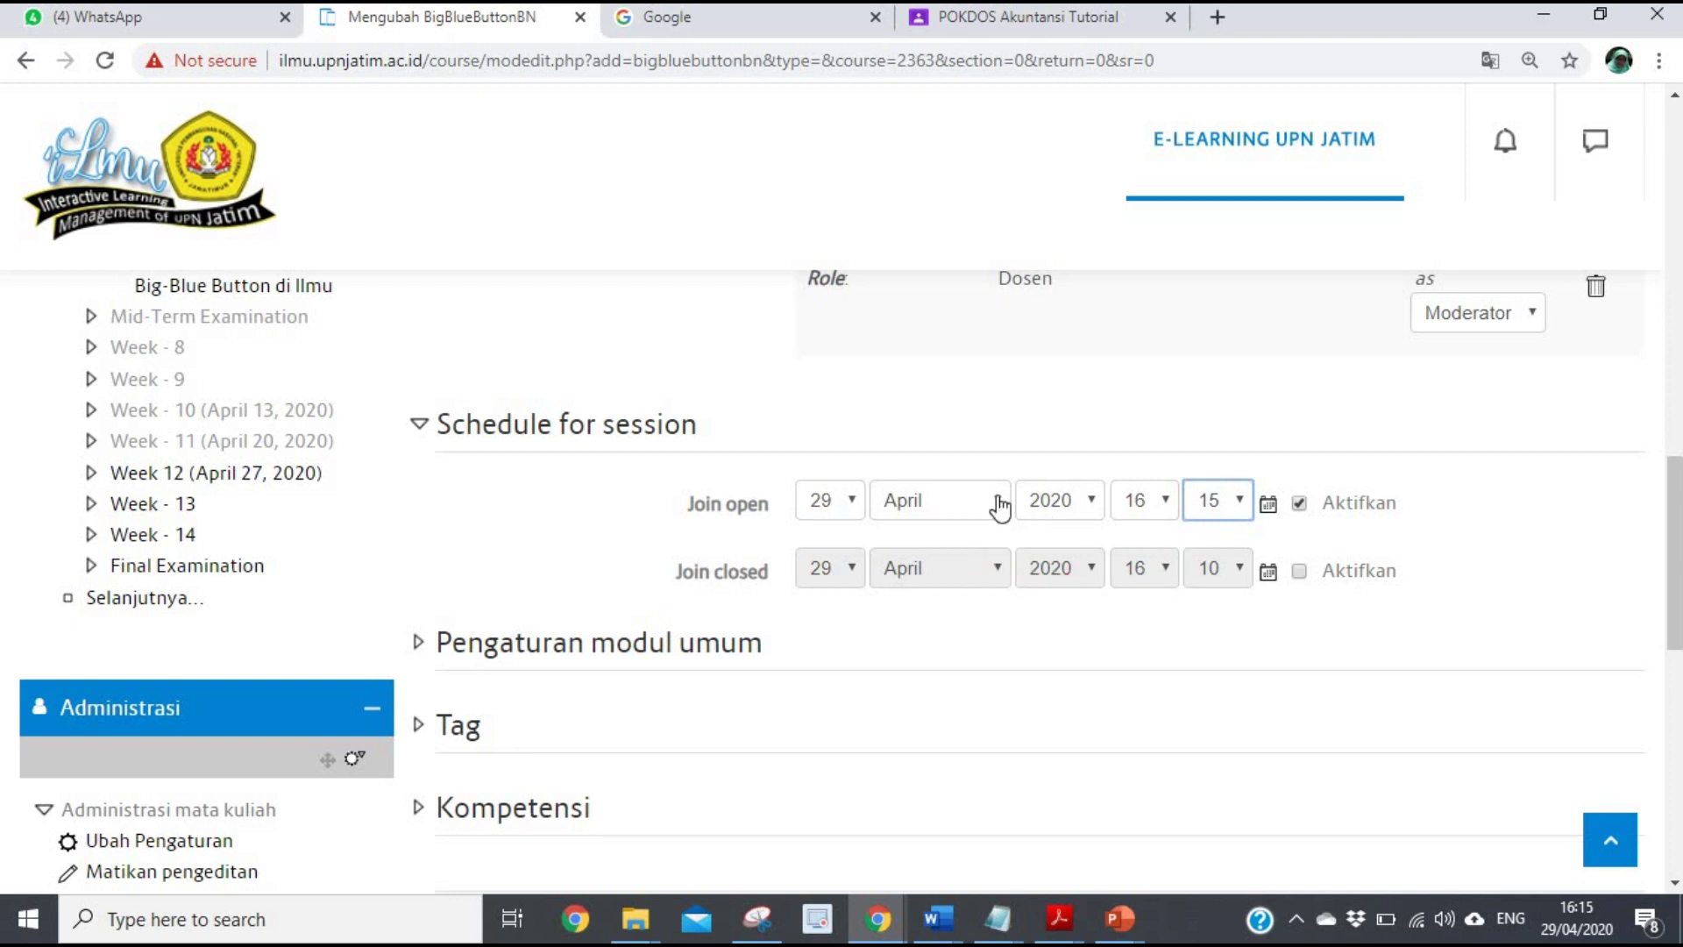
left_click(1300, 573)
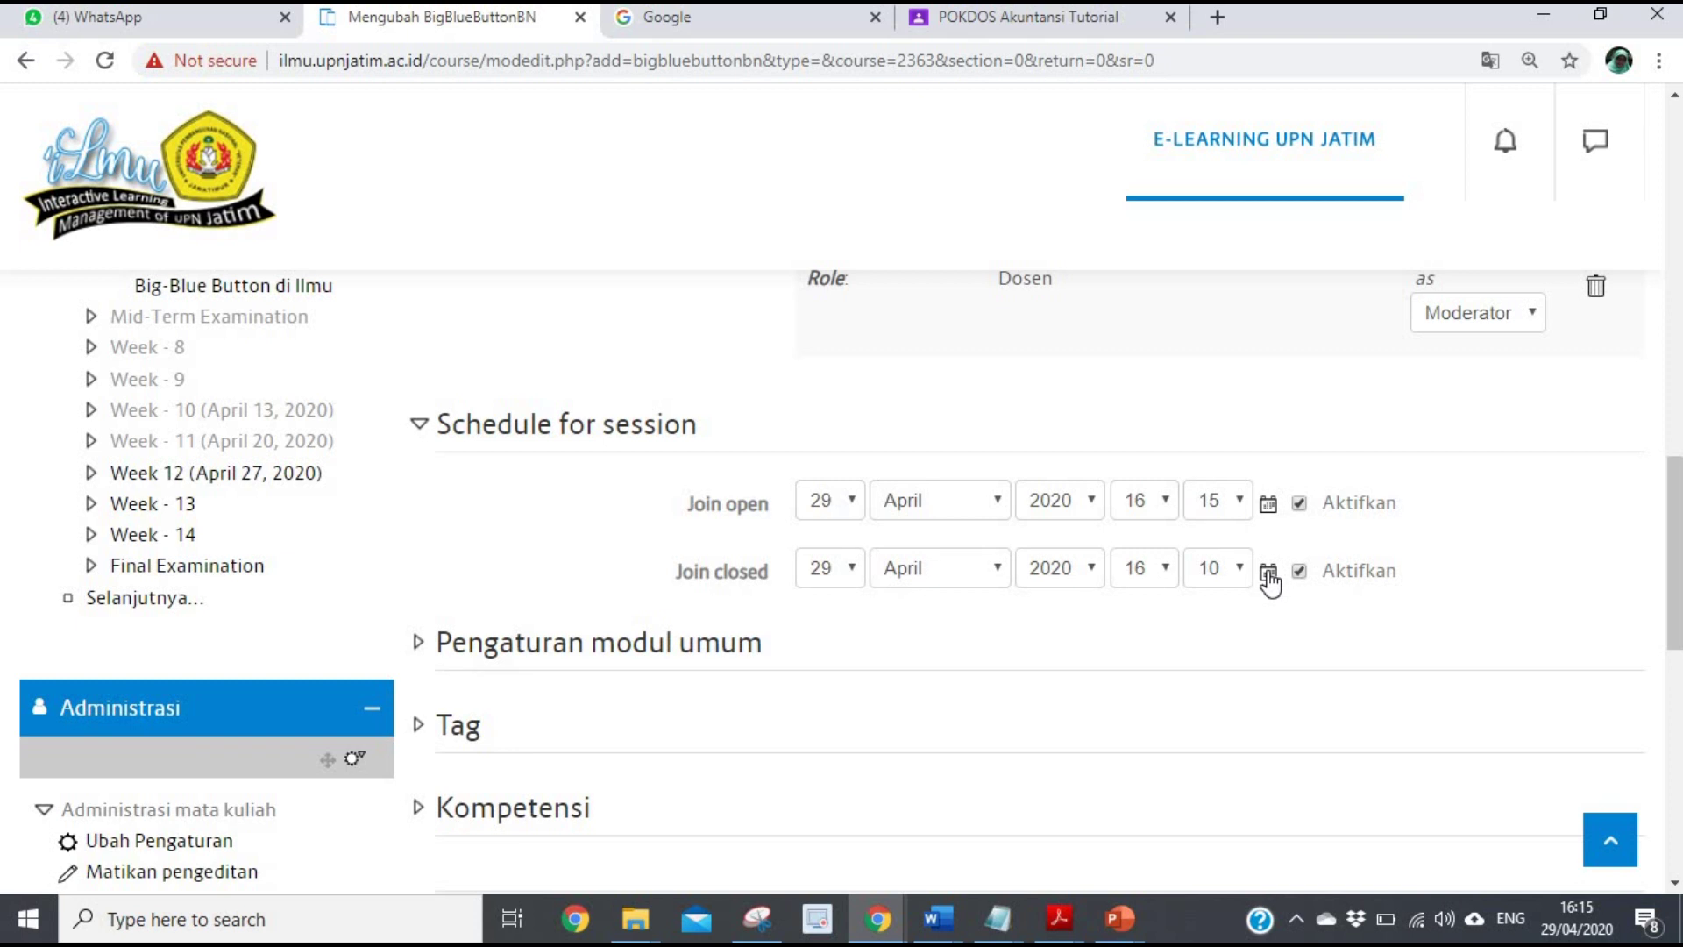
left_click(1268, 575)
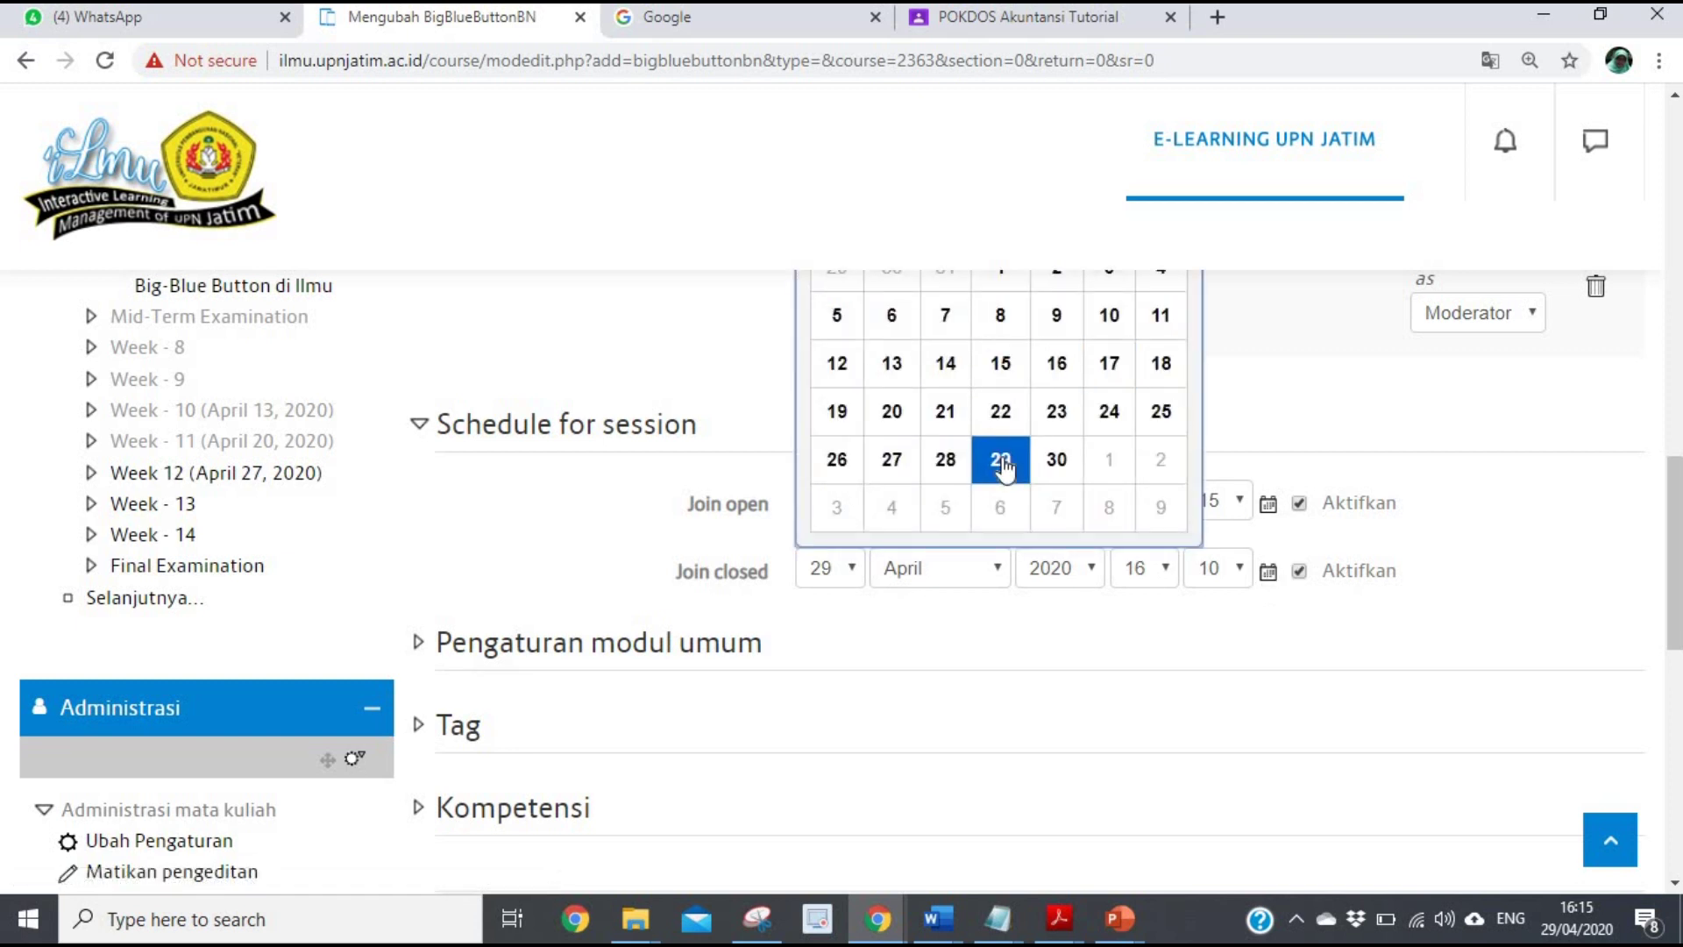
left_click(1166, 598)
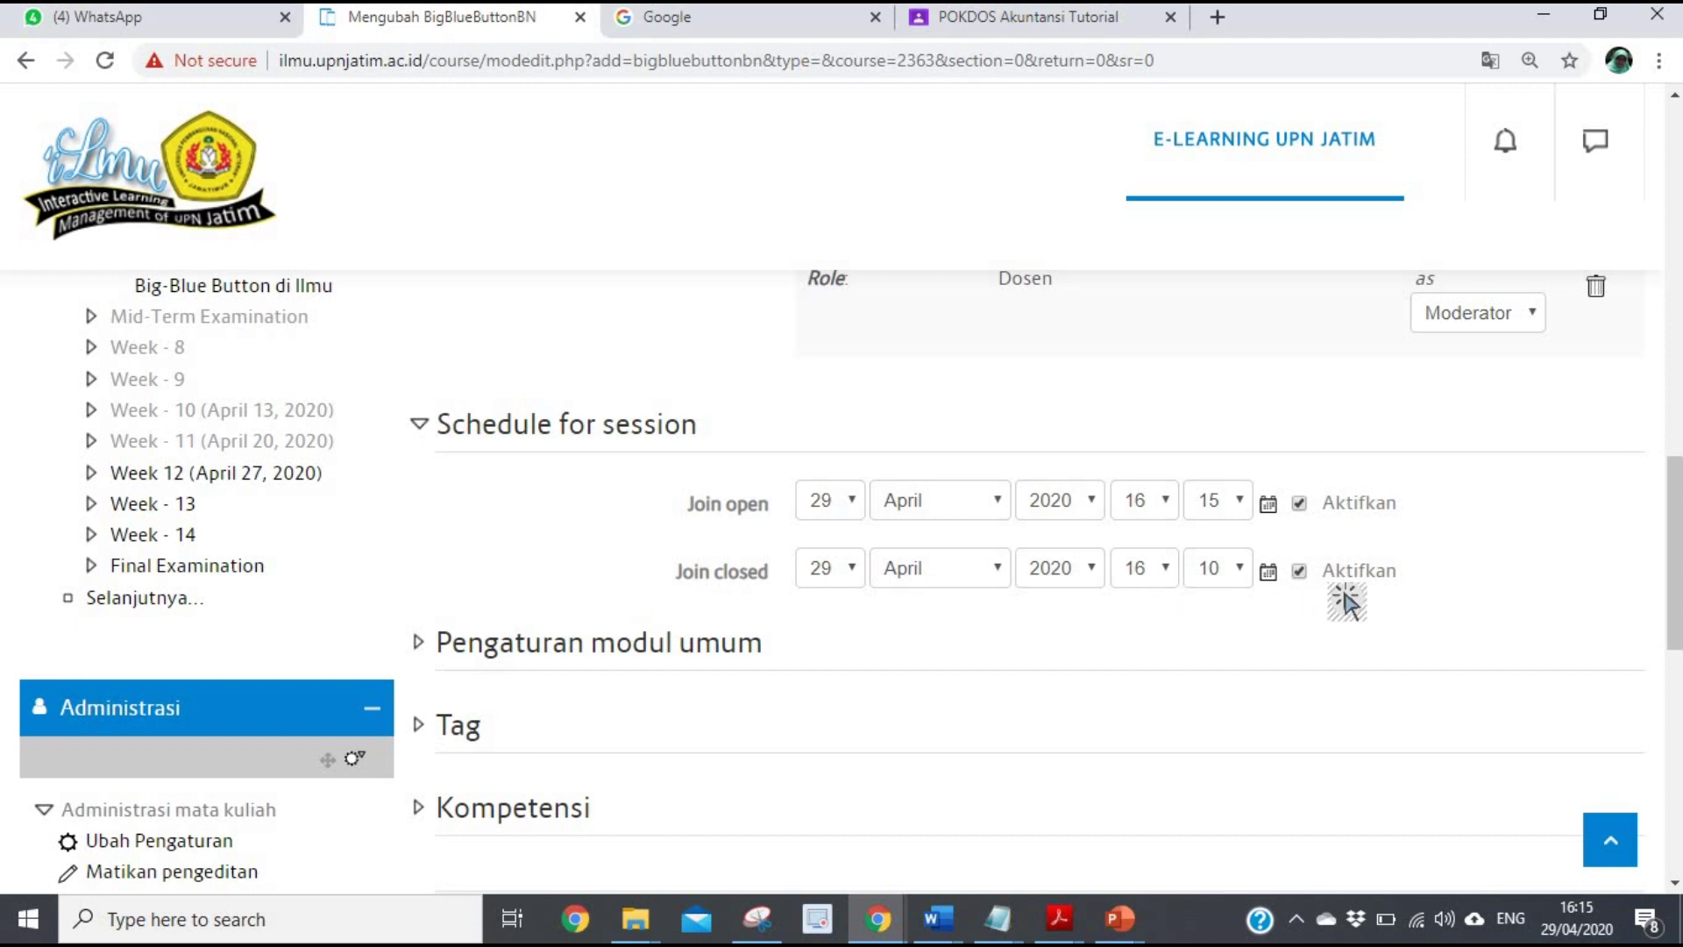
left_click(1300, 577)
Step: Expand the common module settings for review, and save the activity, returning to the course page
scroll(686, 539, "down", 1)
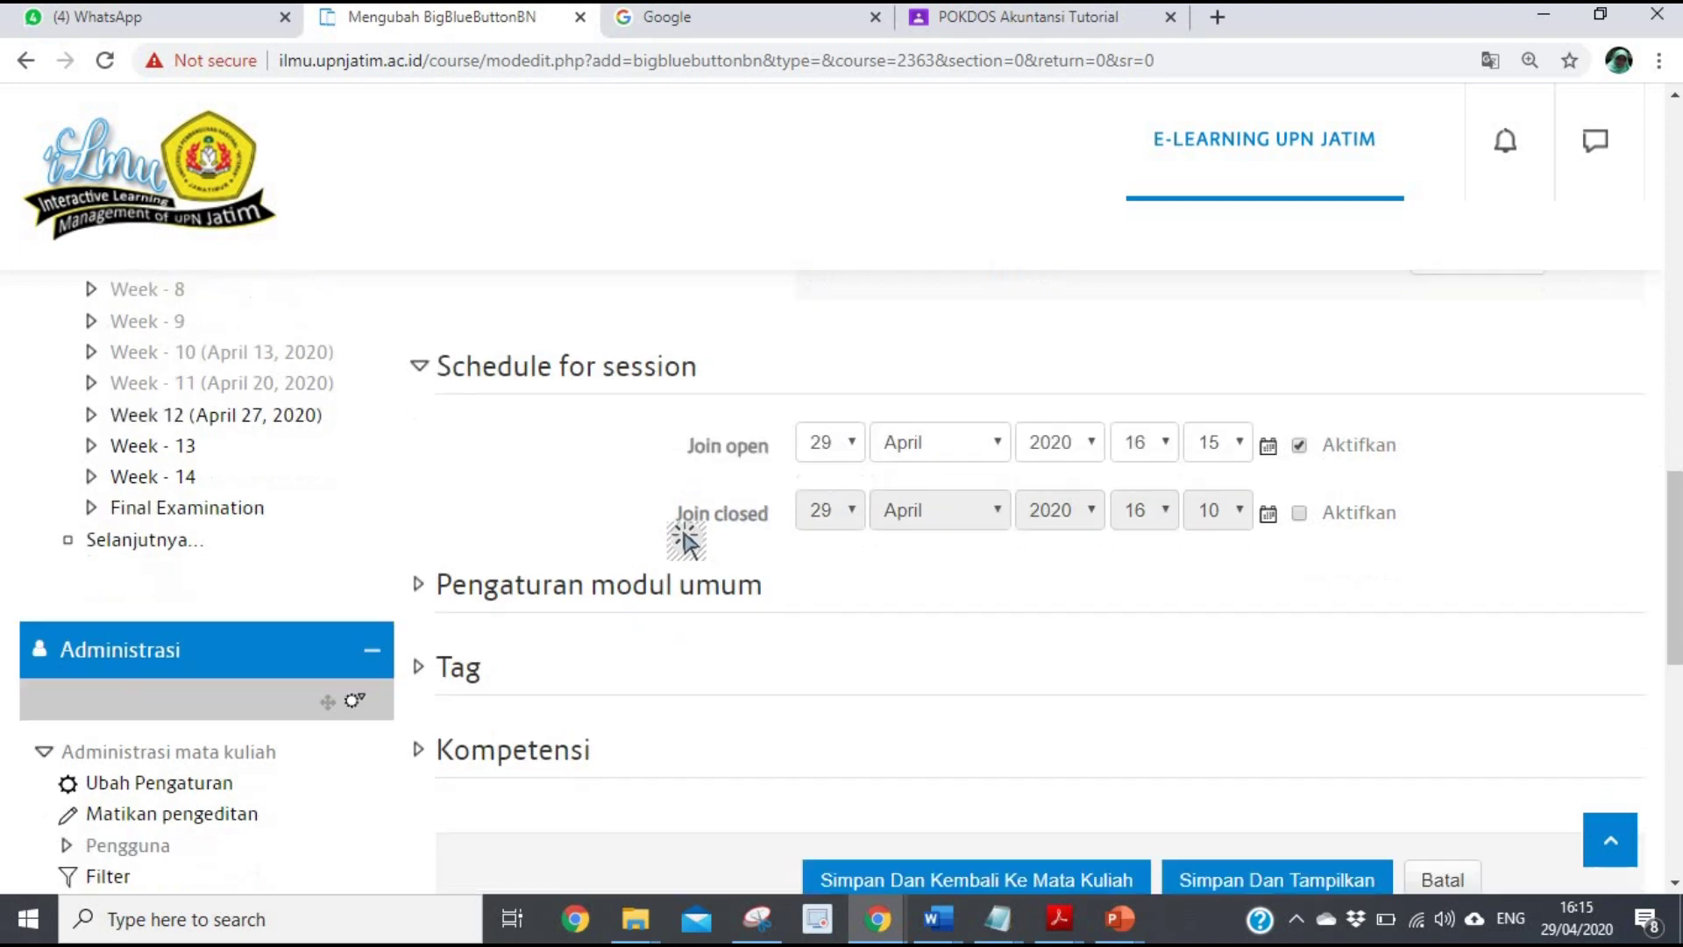
scroll(686, 539, "down", 2)
left_click(609, 403)
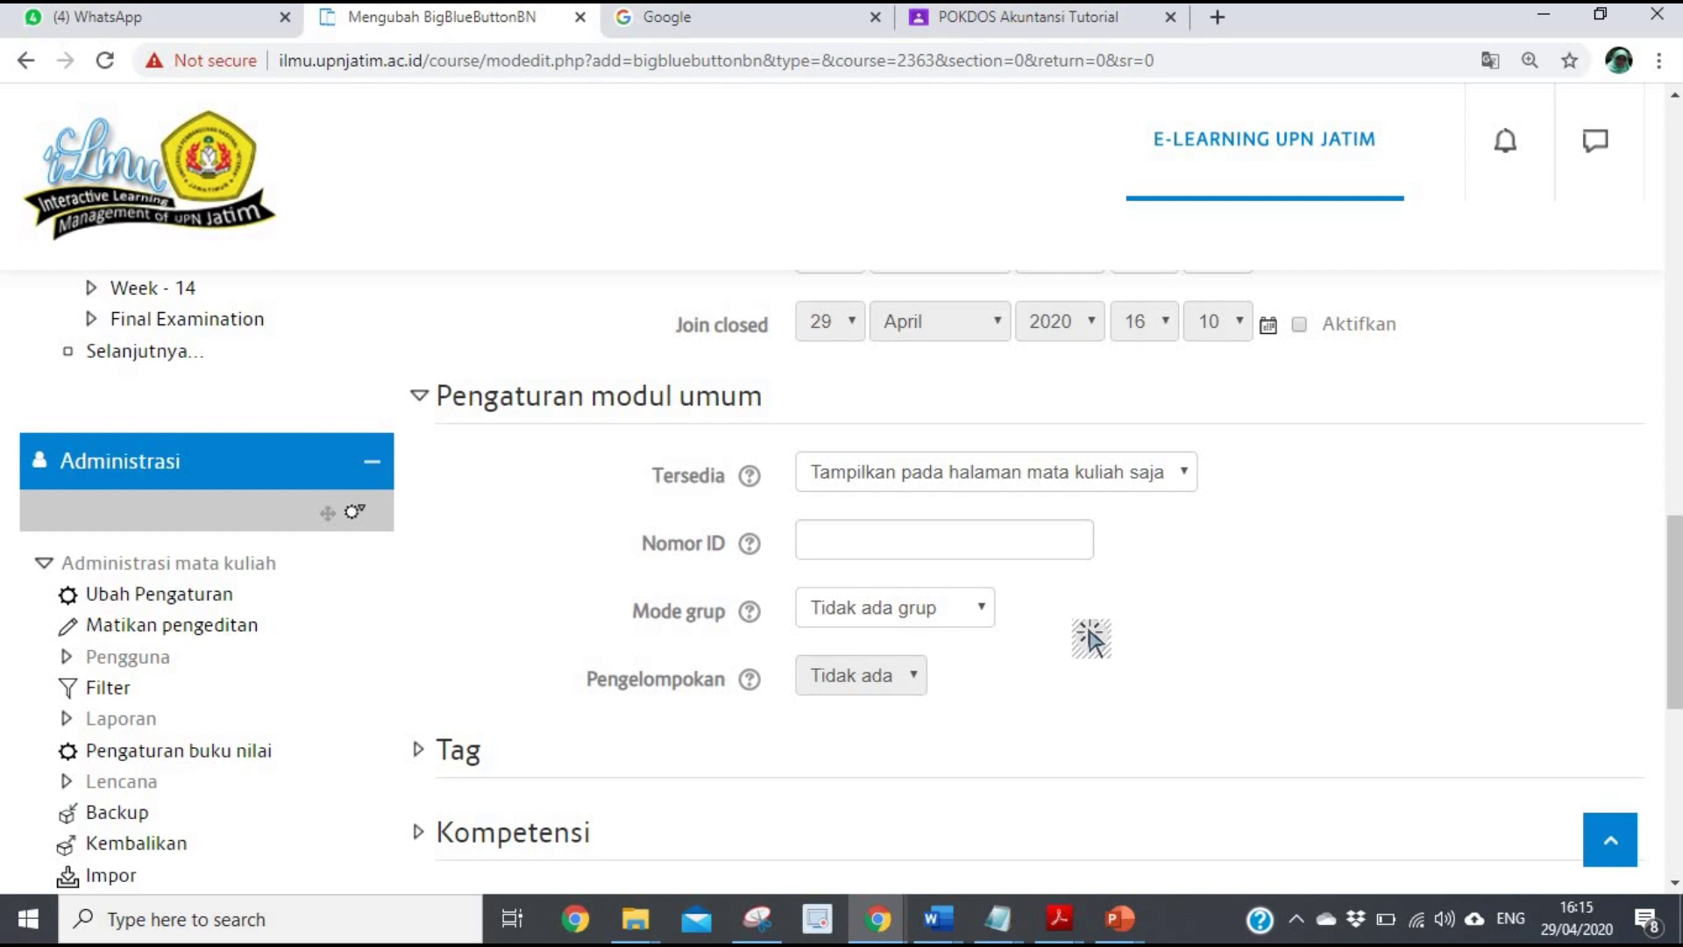
scroll(1060, 617, "down", 3)
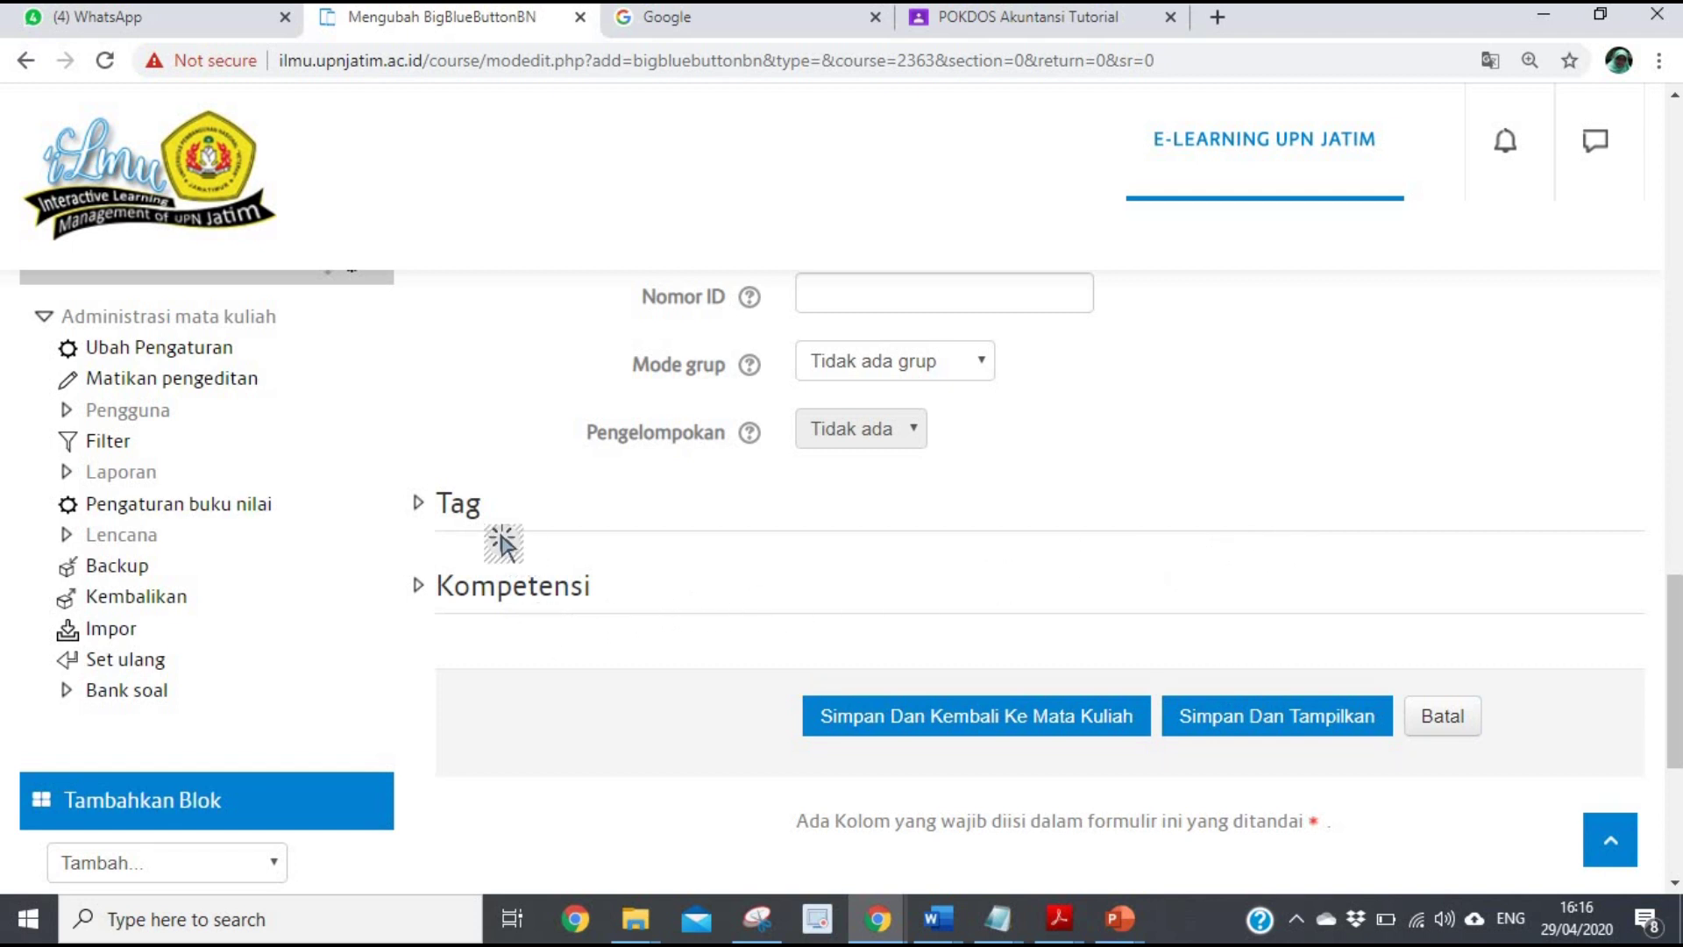
left_click(942, 723)
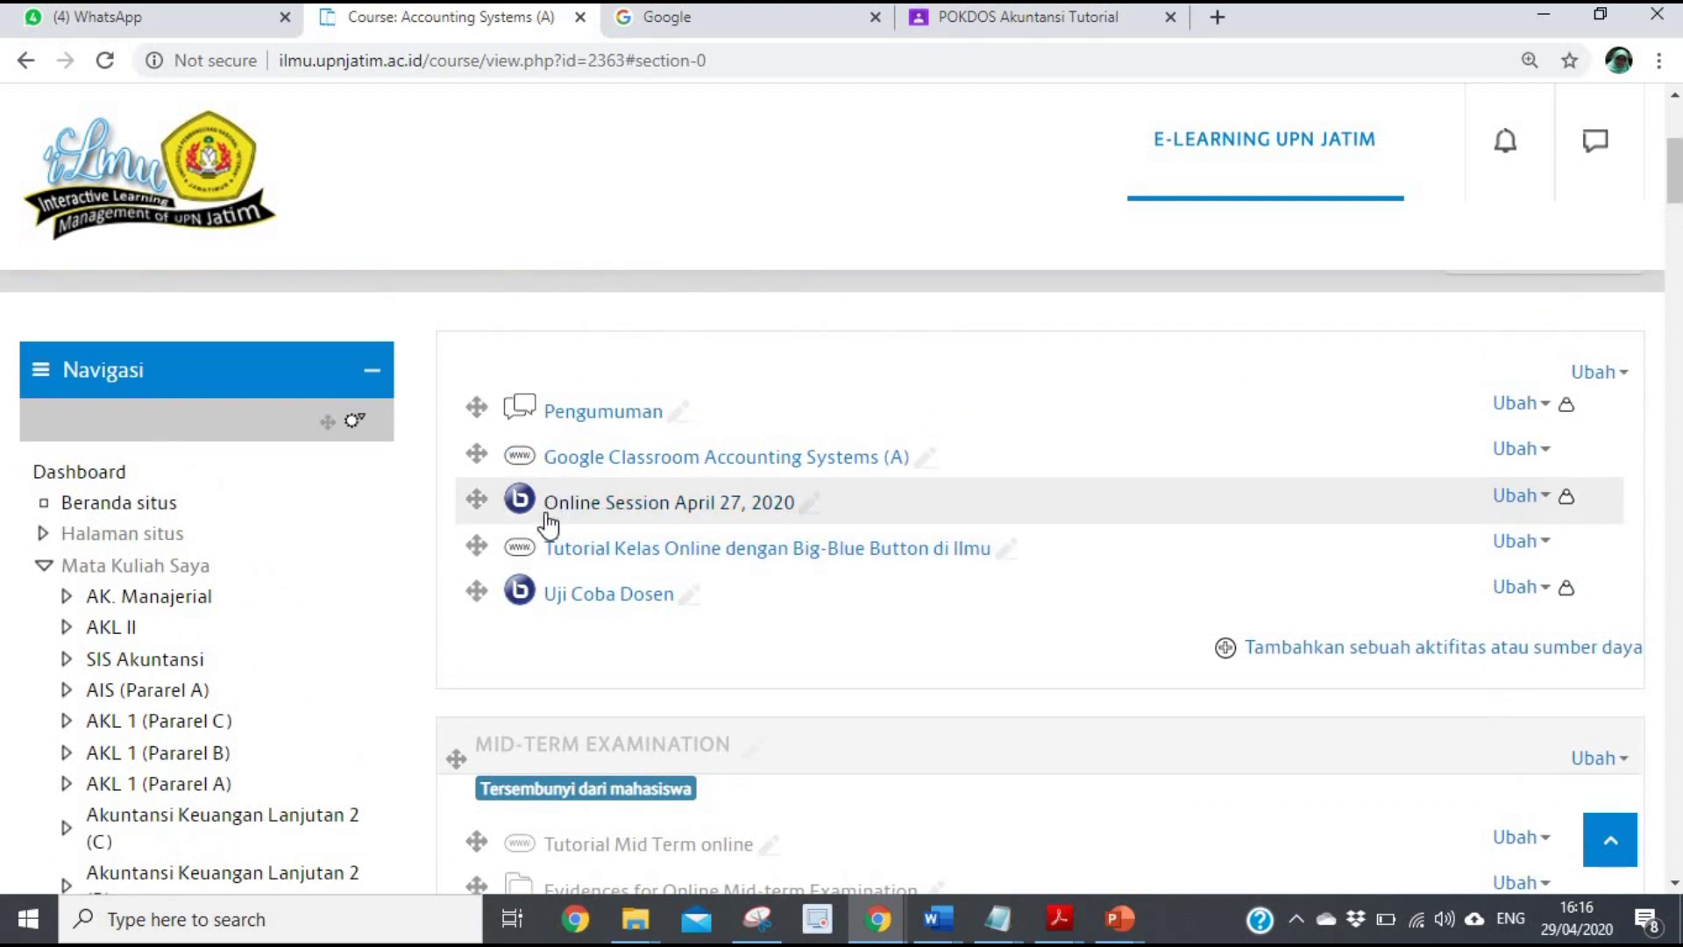
Step: Open the Uji Coba Dosen activity from the course's general section and join its conference session
left_click_drag(792, 517, 590, 477)
left_click(593, 478)
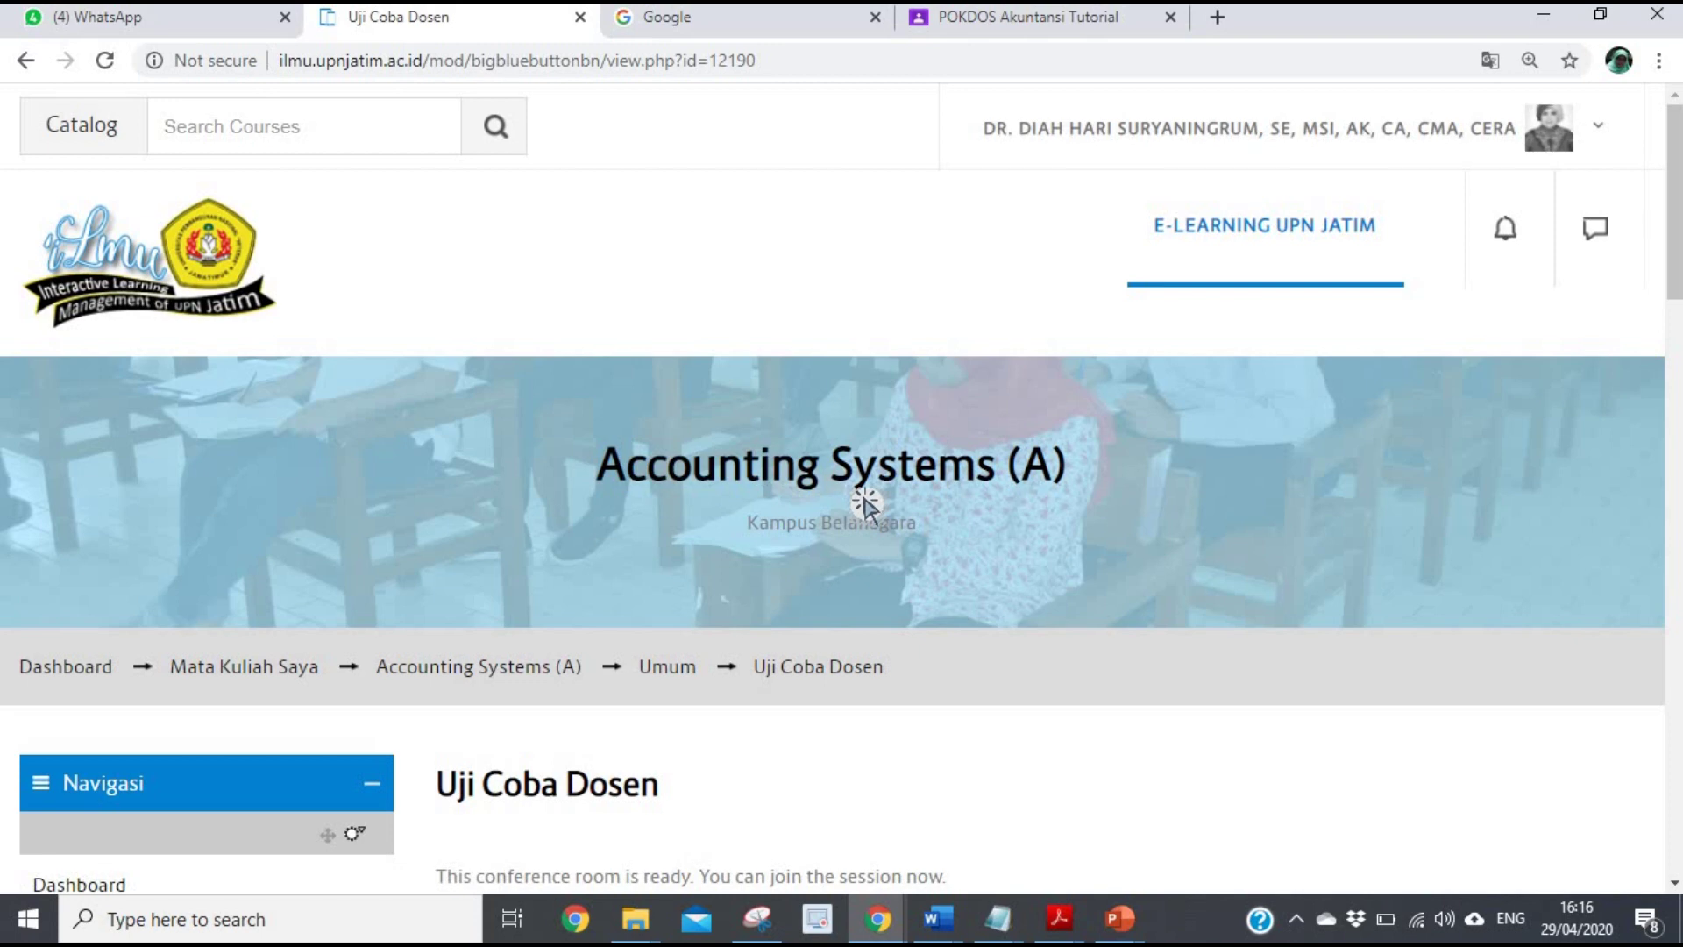
scroll(865, 504, "down", 5)
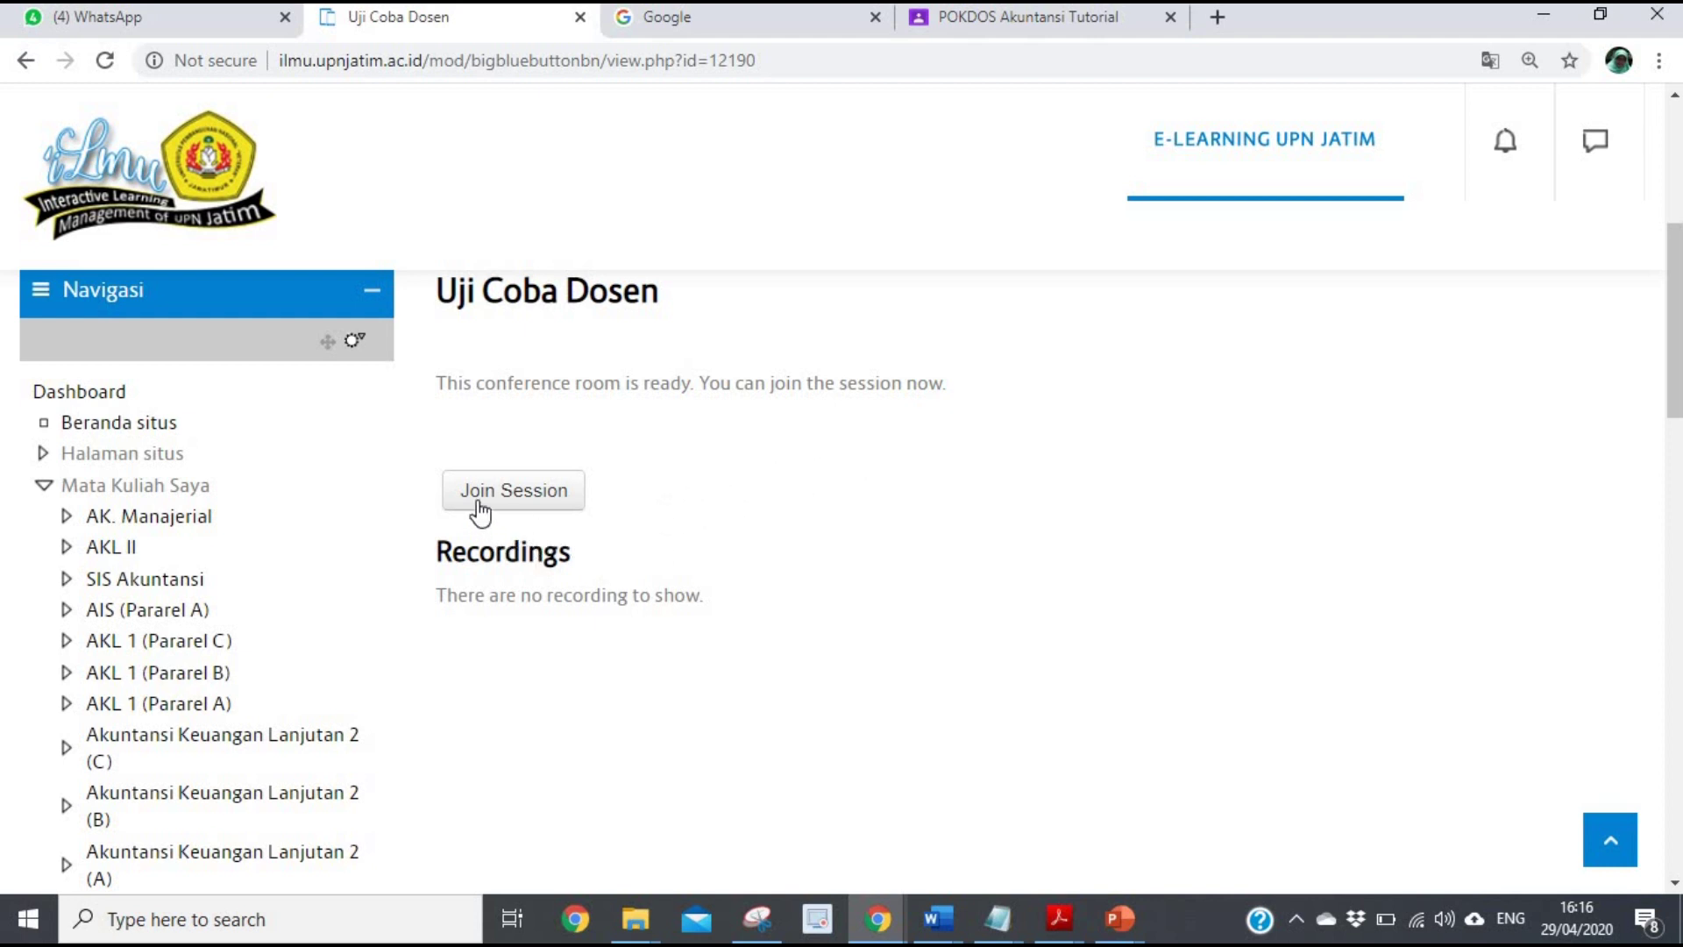
left_click(509, 493)
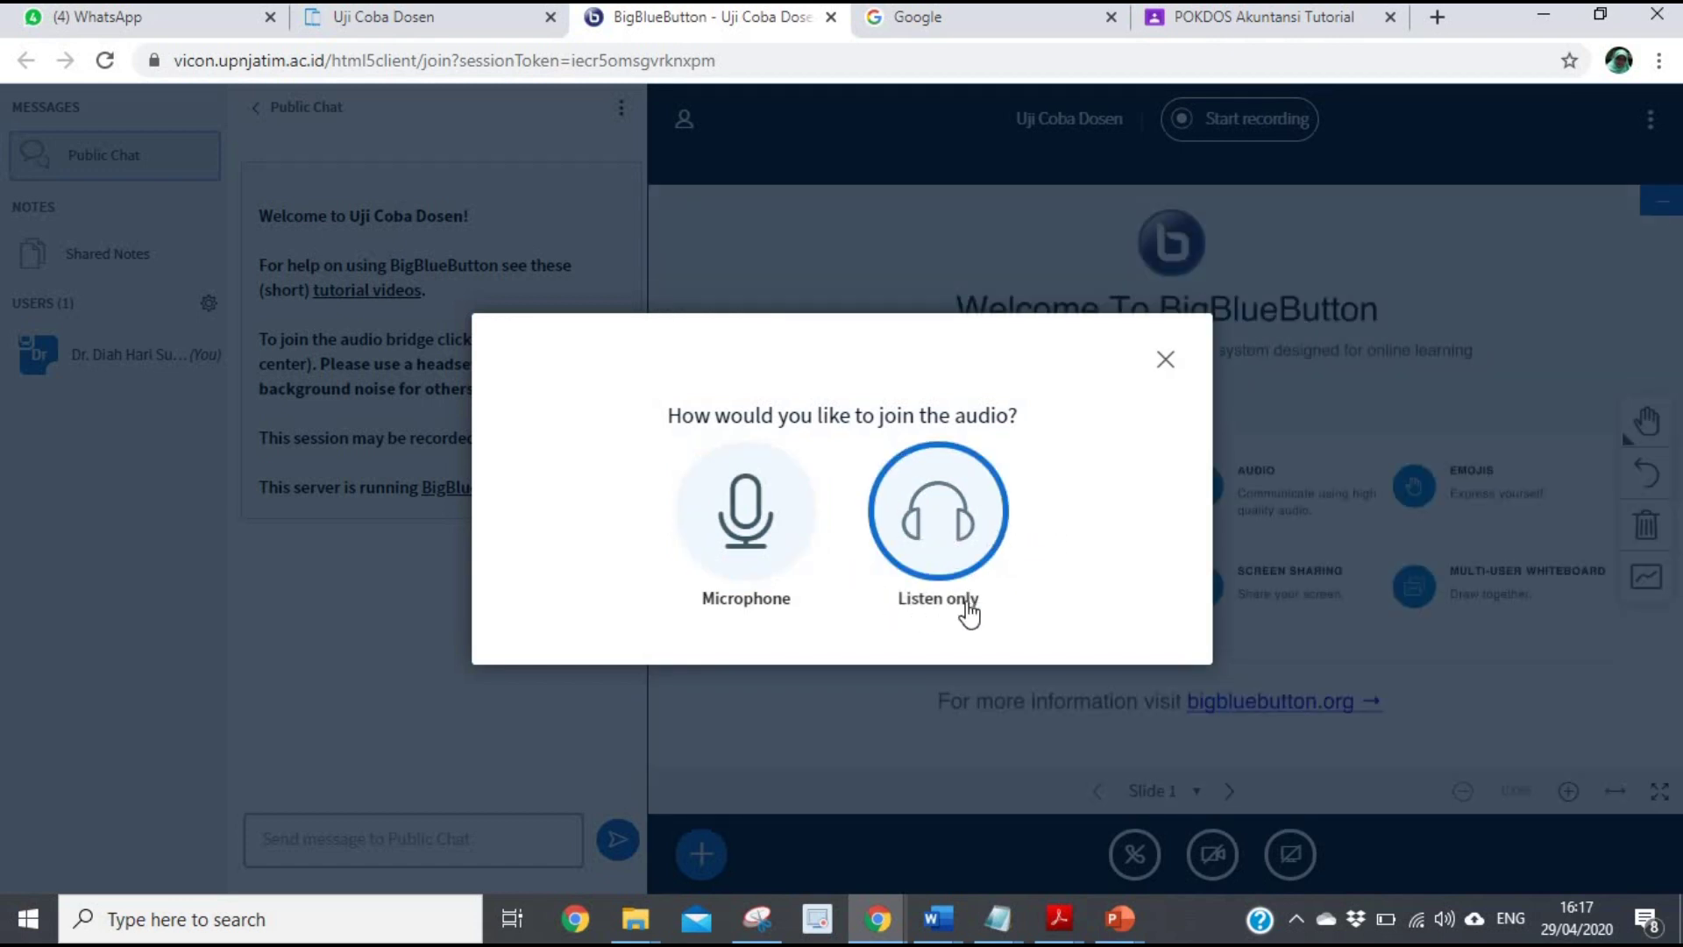
Step: Join the session's audio with the microphone and confirm the echo test as heard
left_click(923, 531)
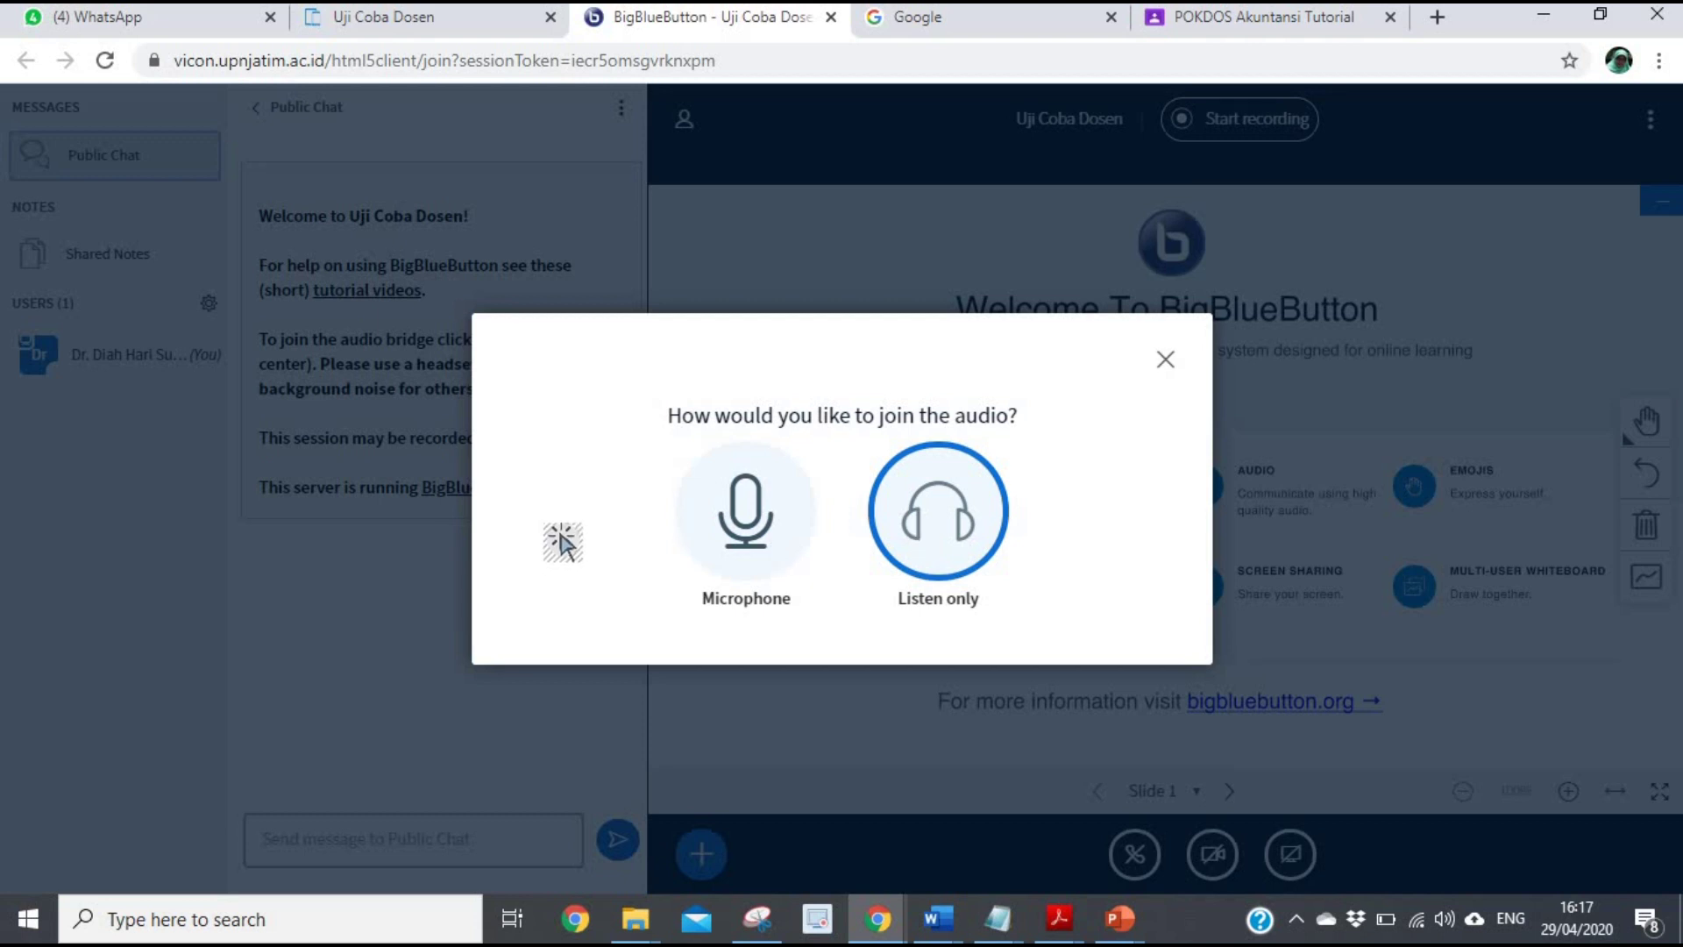
left_click(750, 521)
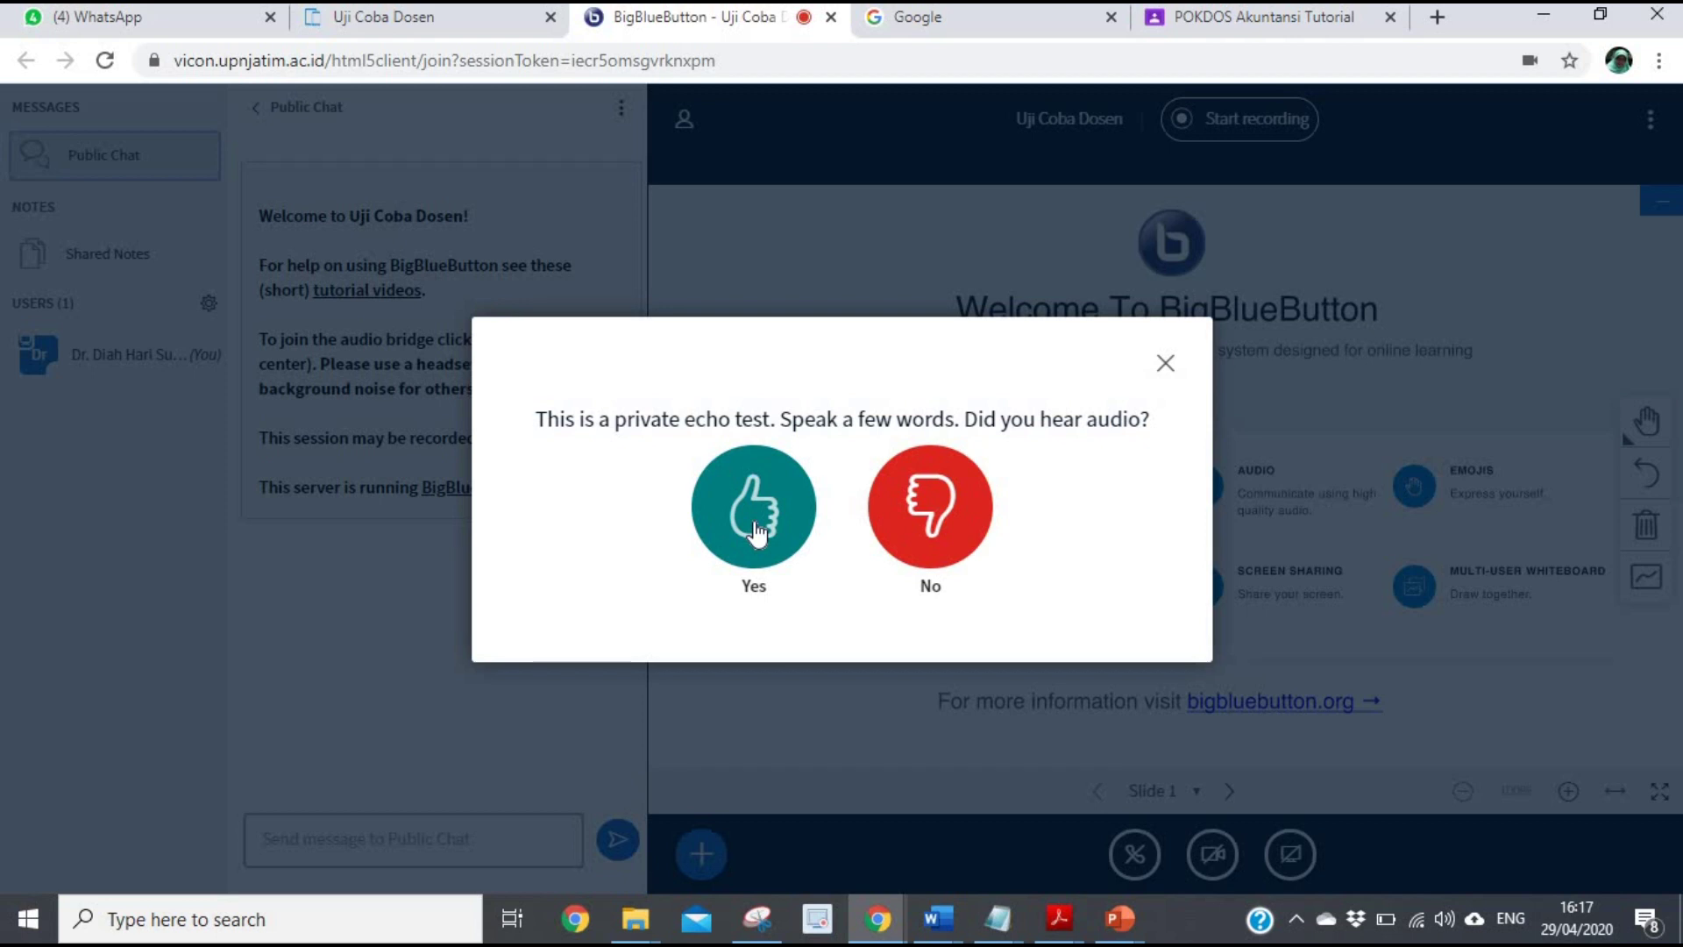
left_click(756, 531)
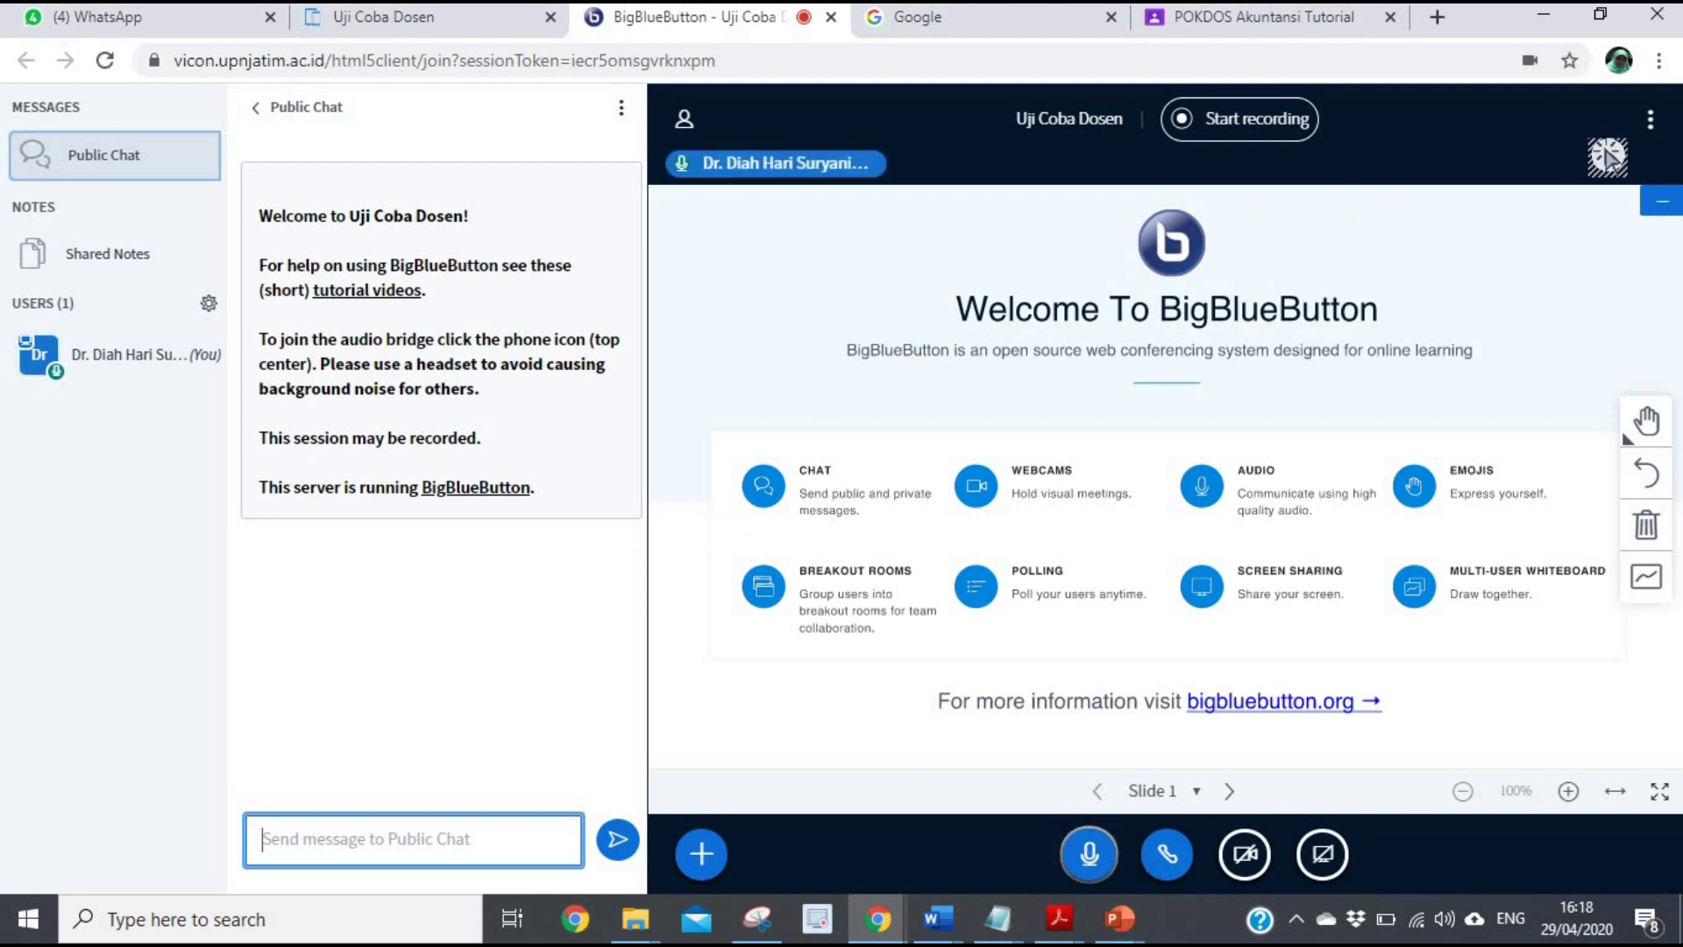
Step: Examine the meeting's application settings and its options for fullscreen, help, ending the meeting and logging out
left_click(1653, 130)
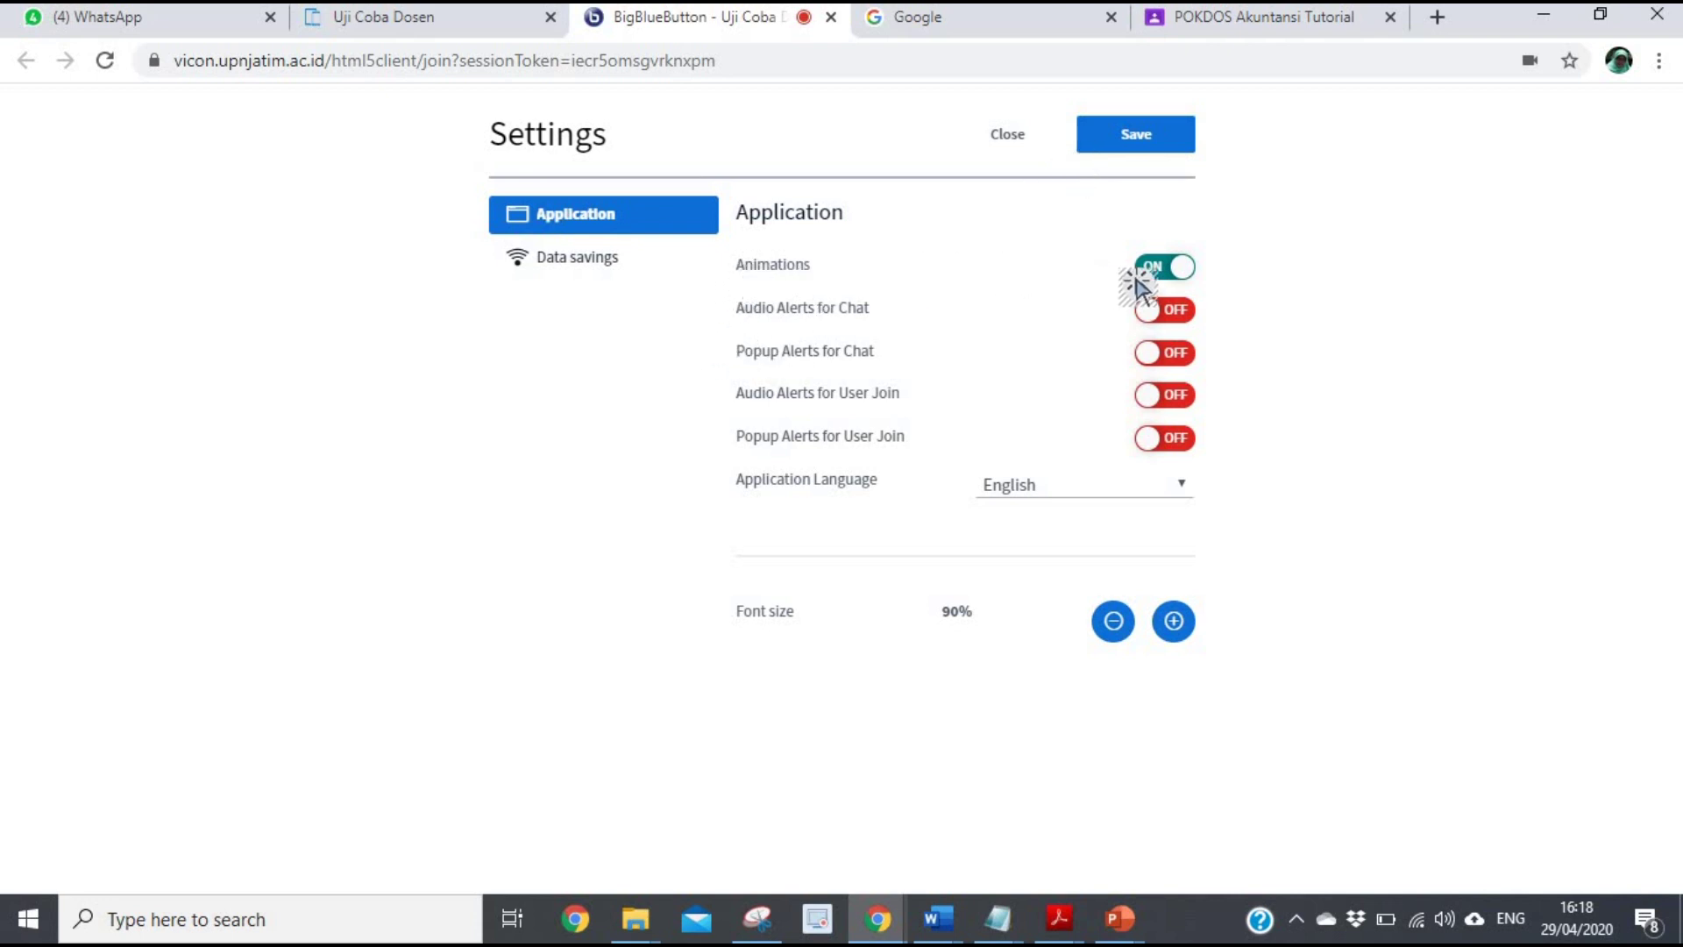
left_click(1009, 139)
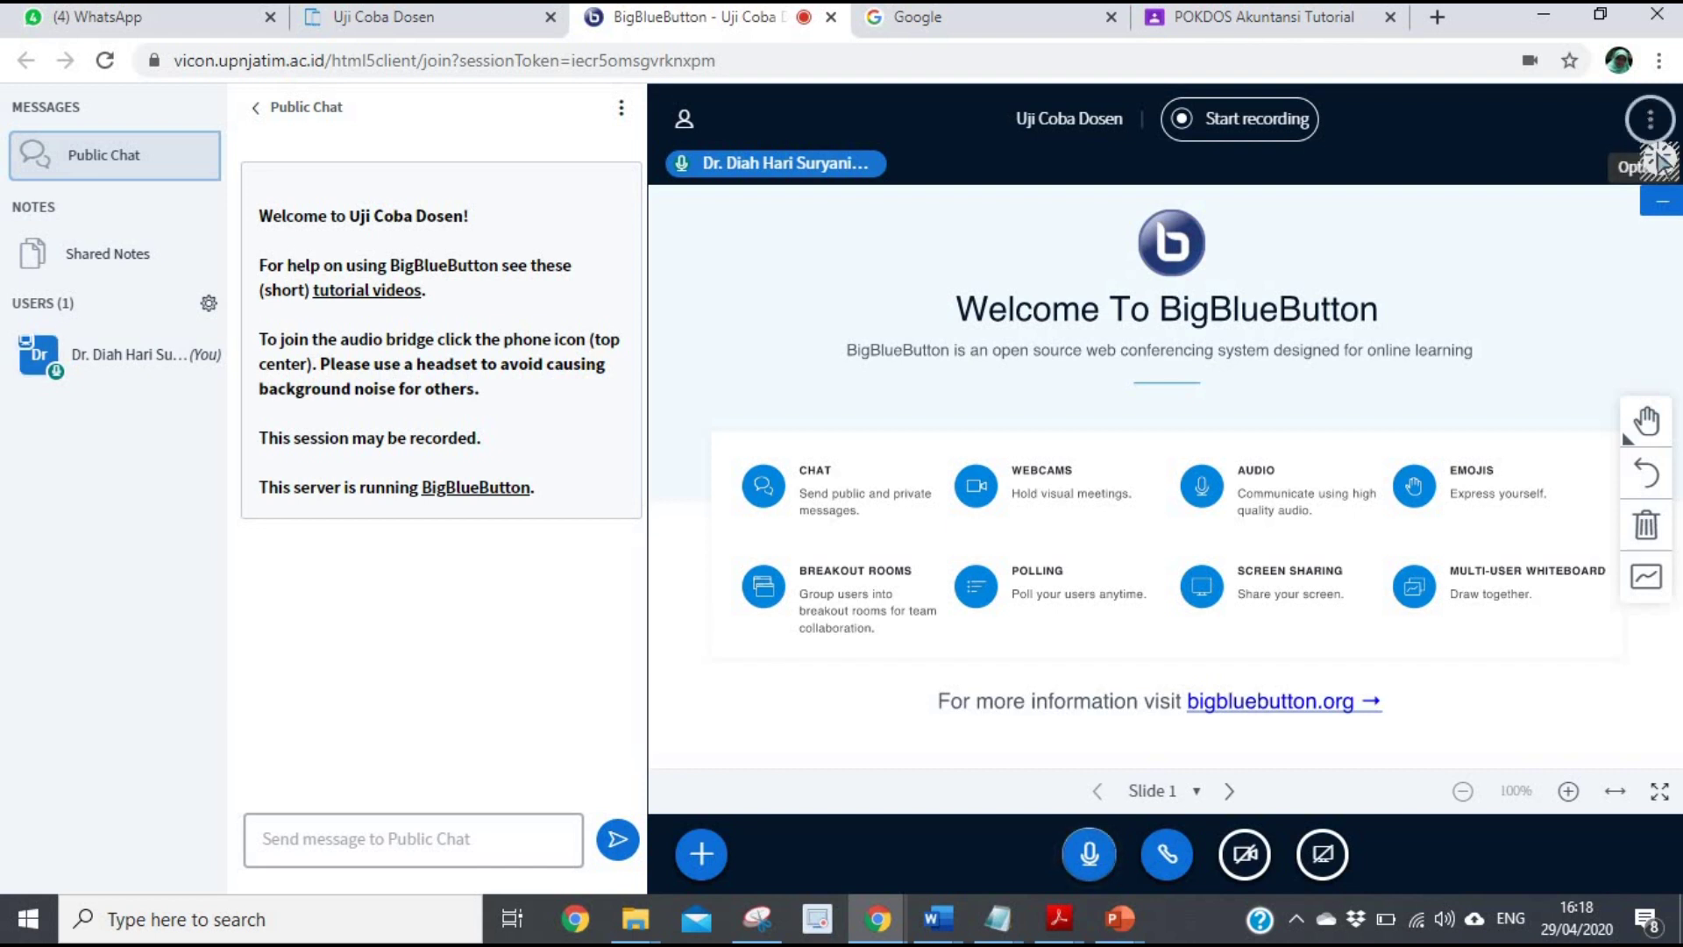
left_click(1651, 120)
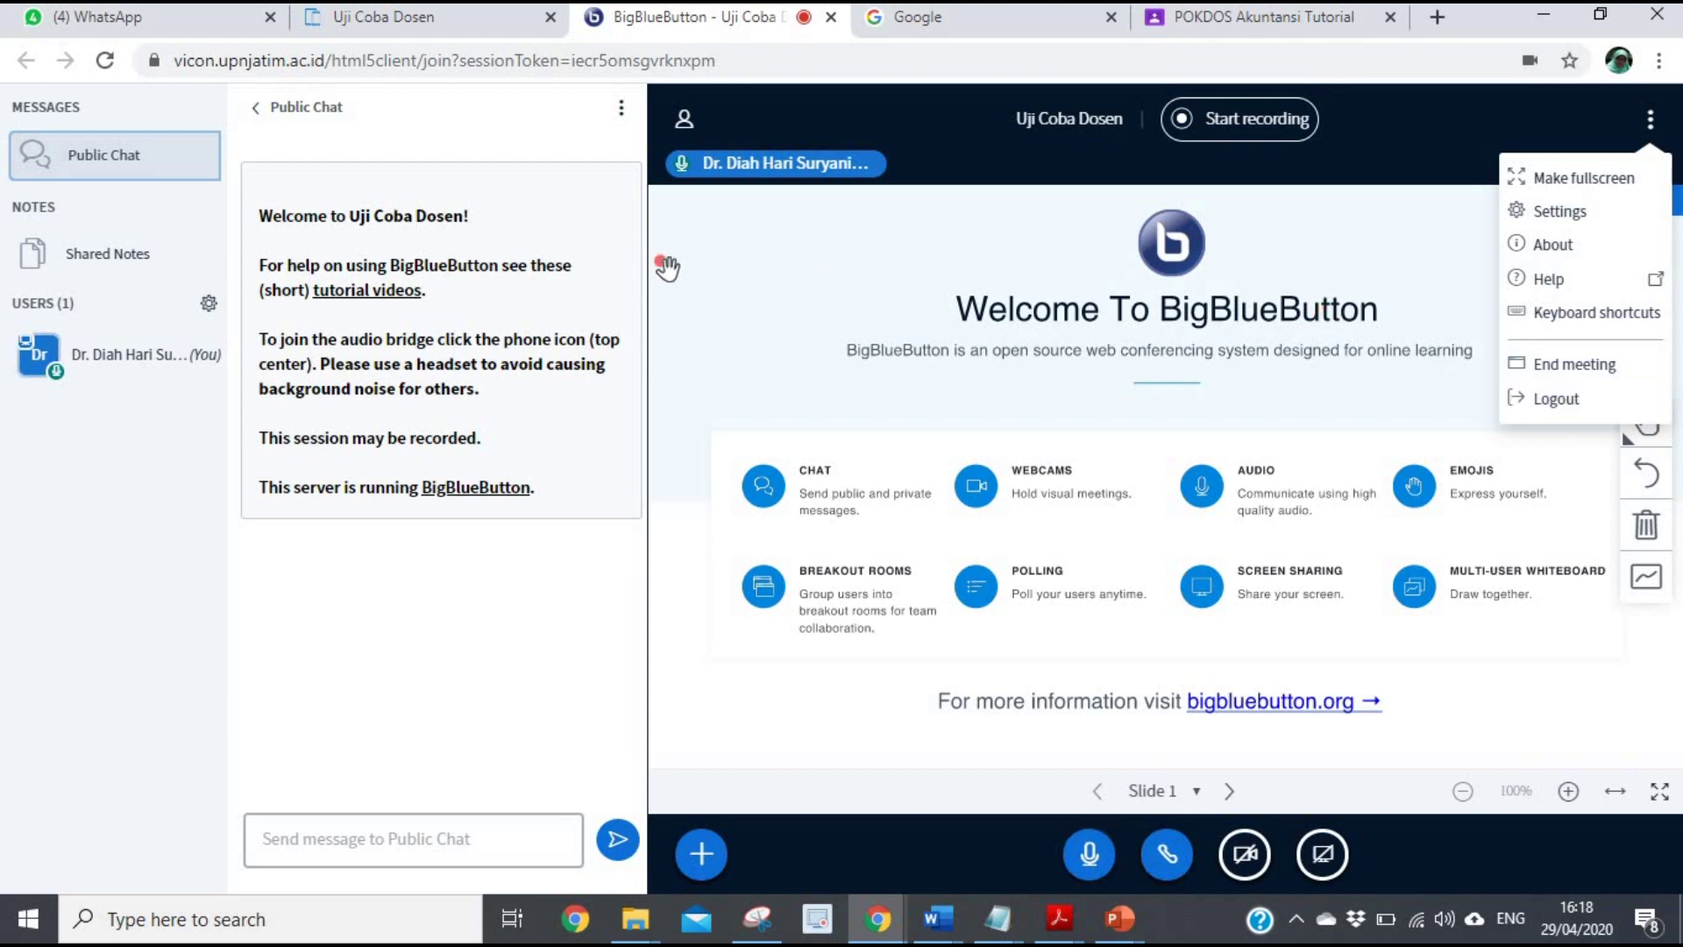
left_click(1442, 134)
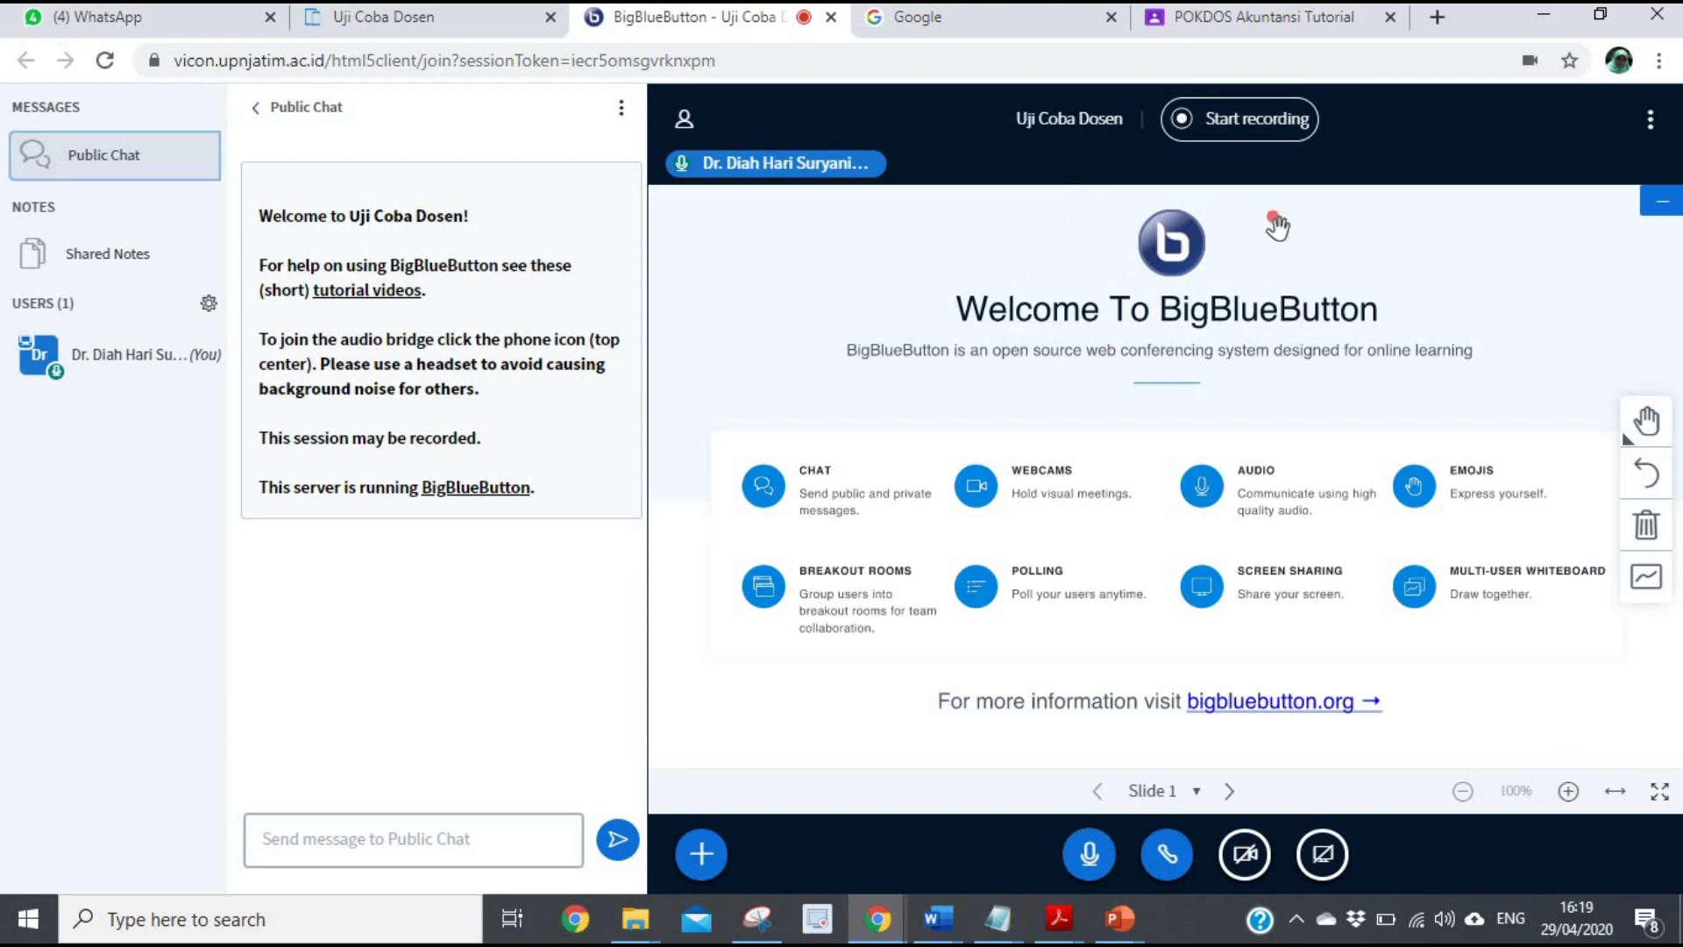
Step: Start recording the Uji Coba Dosen session and confirm the recording request
left_click(1197, 132)
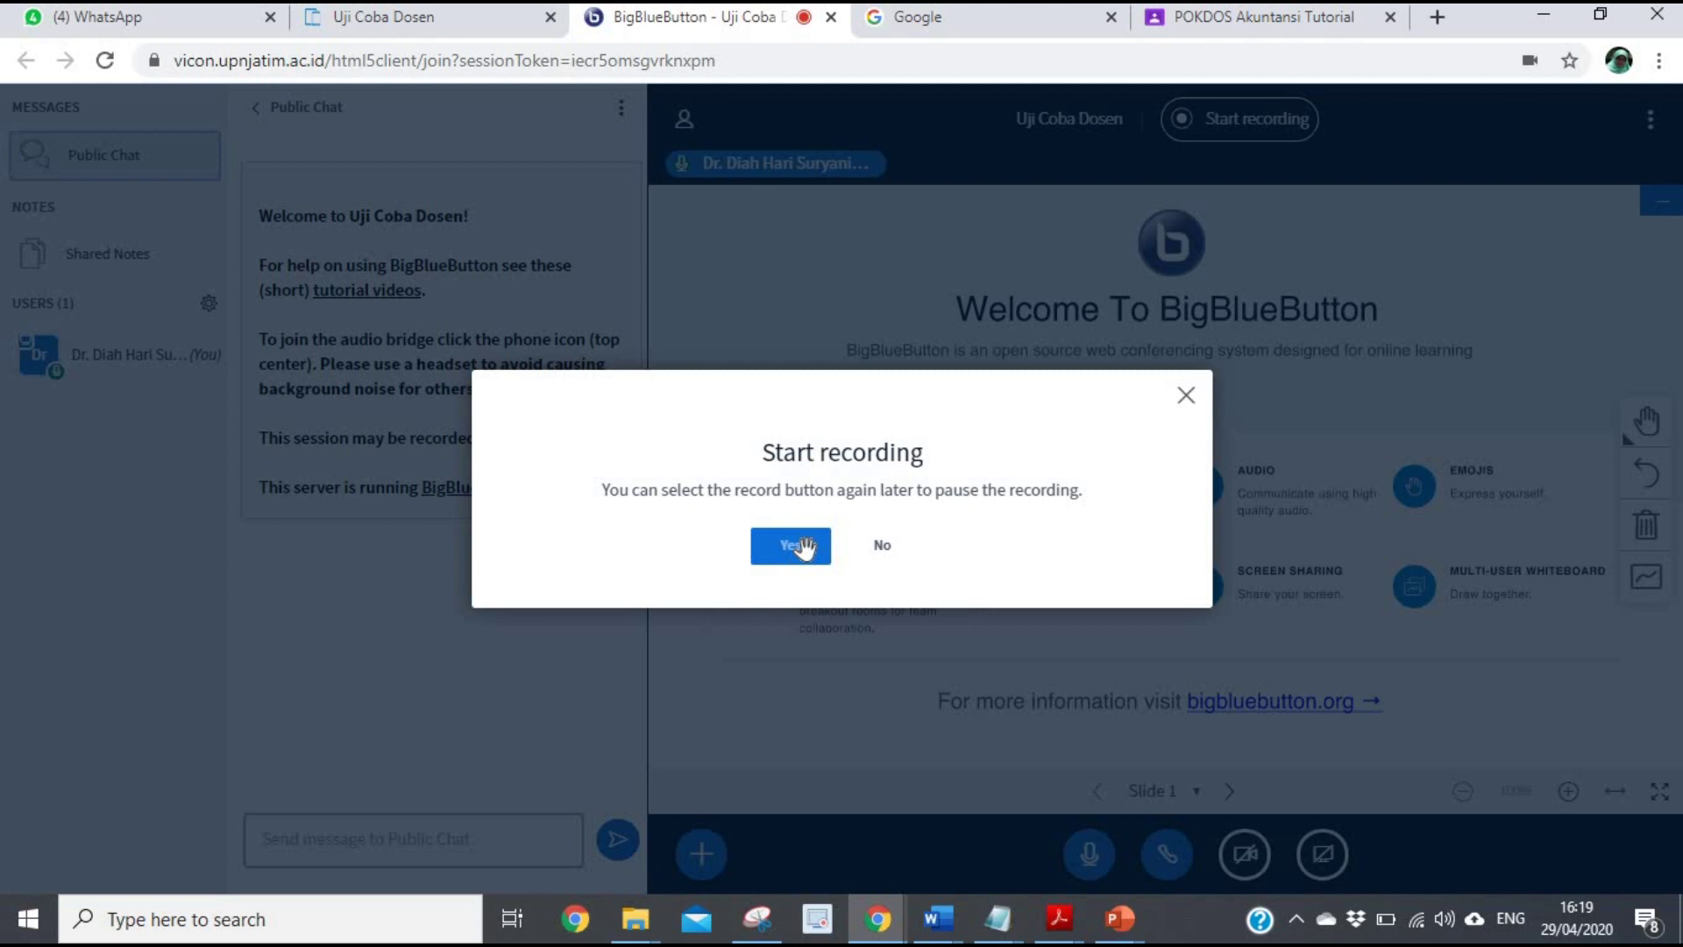
left_click(794, 546)
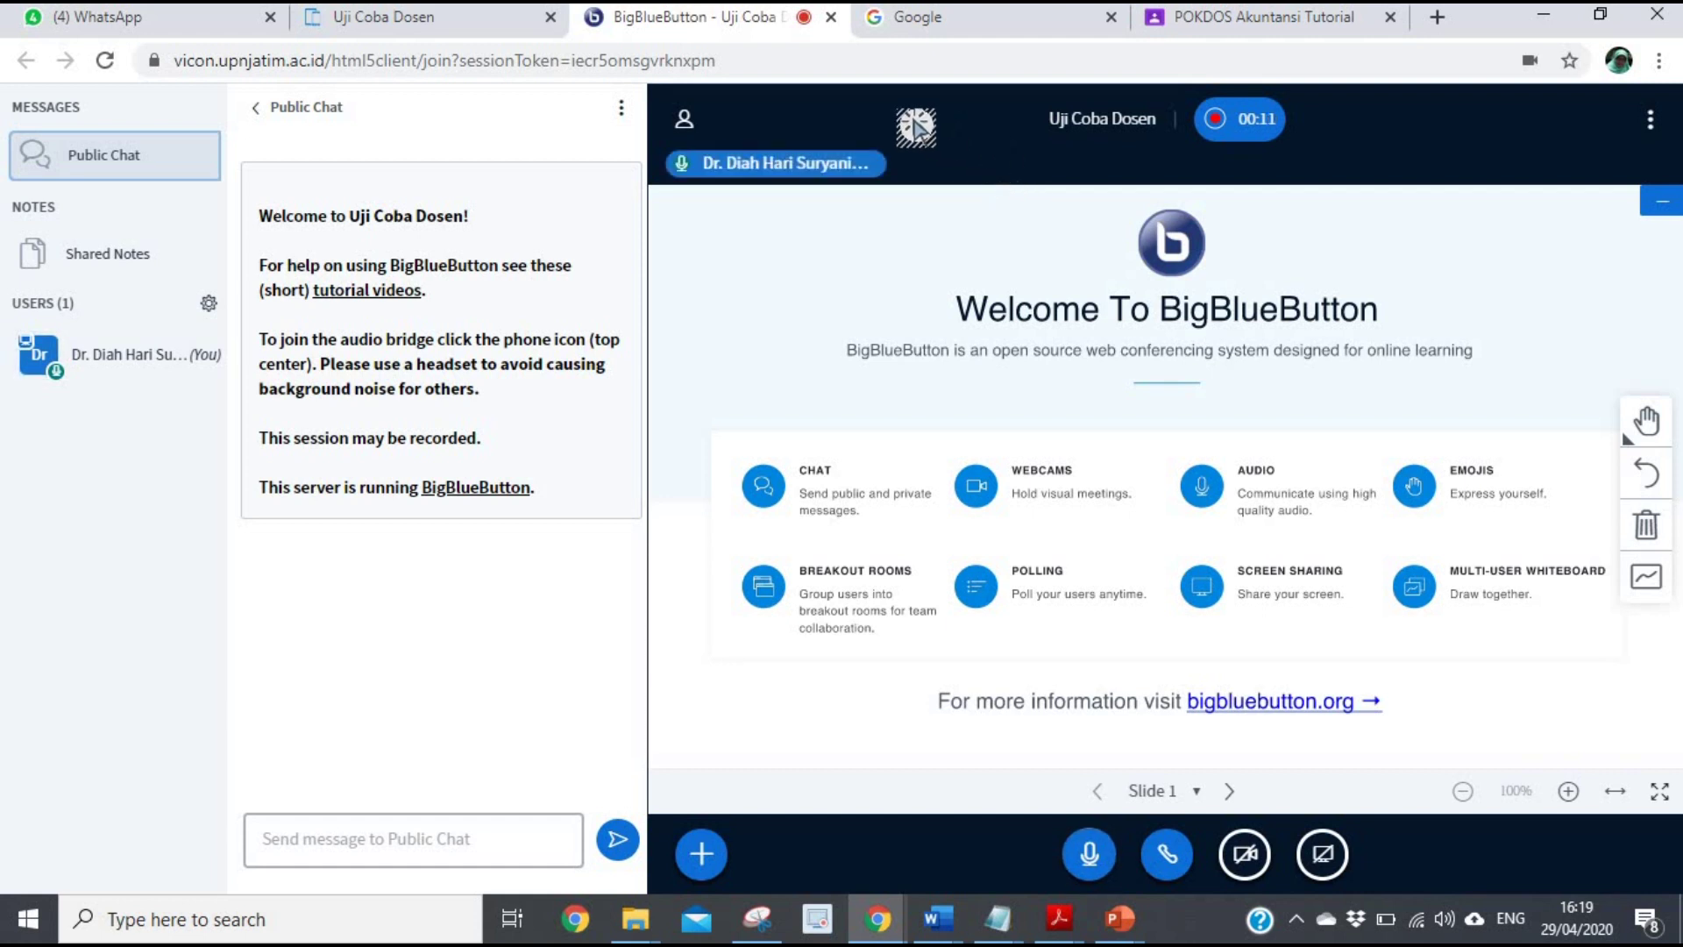
left_click(1267, 846)
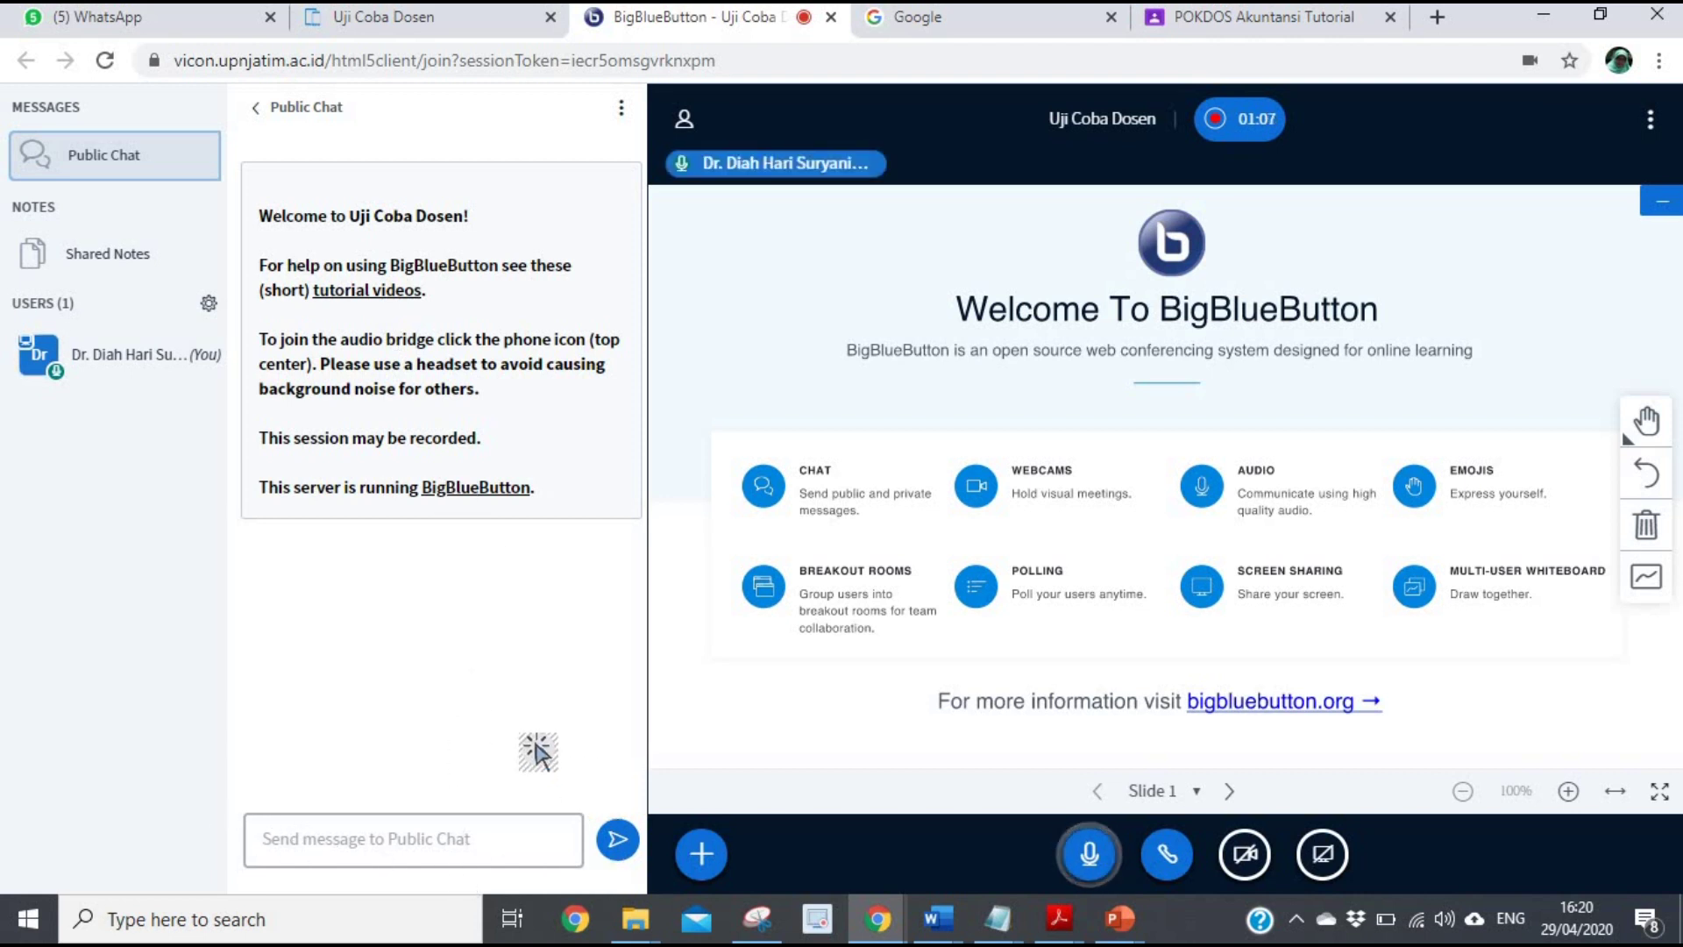
Step: Send the message "Selamat pagi" to the public chat
left_click(299, 837)
type("Selamat pa")
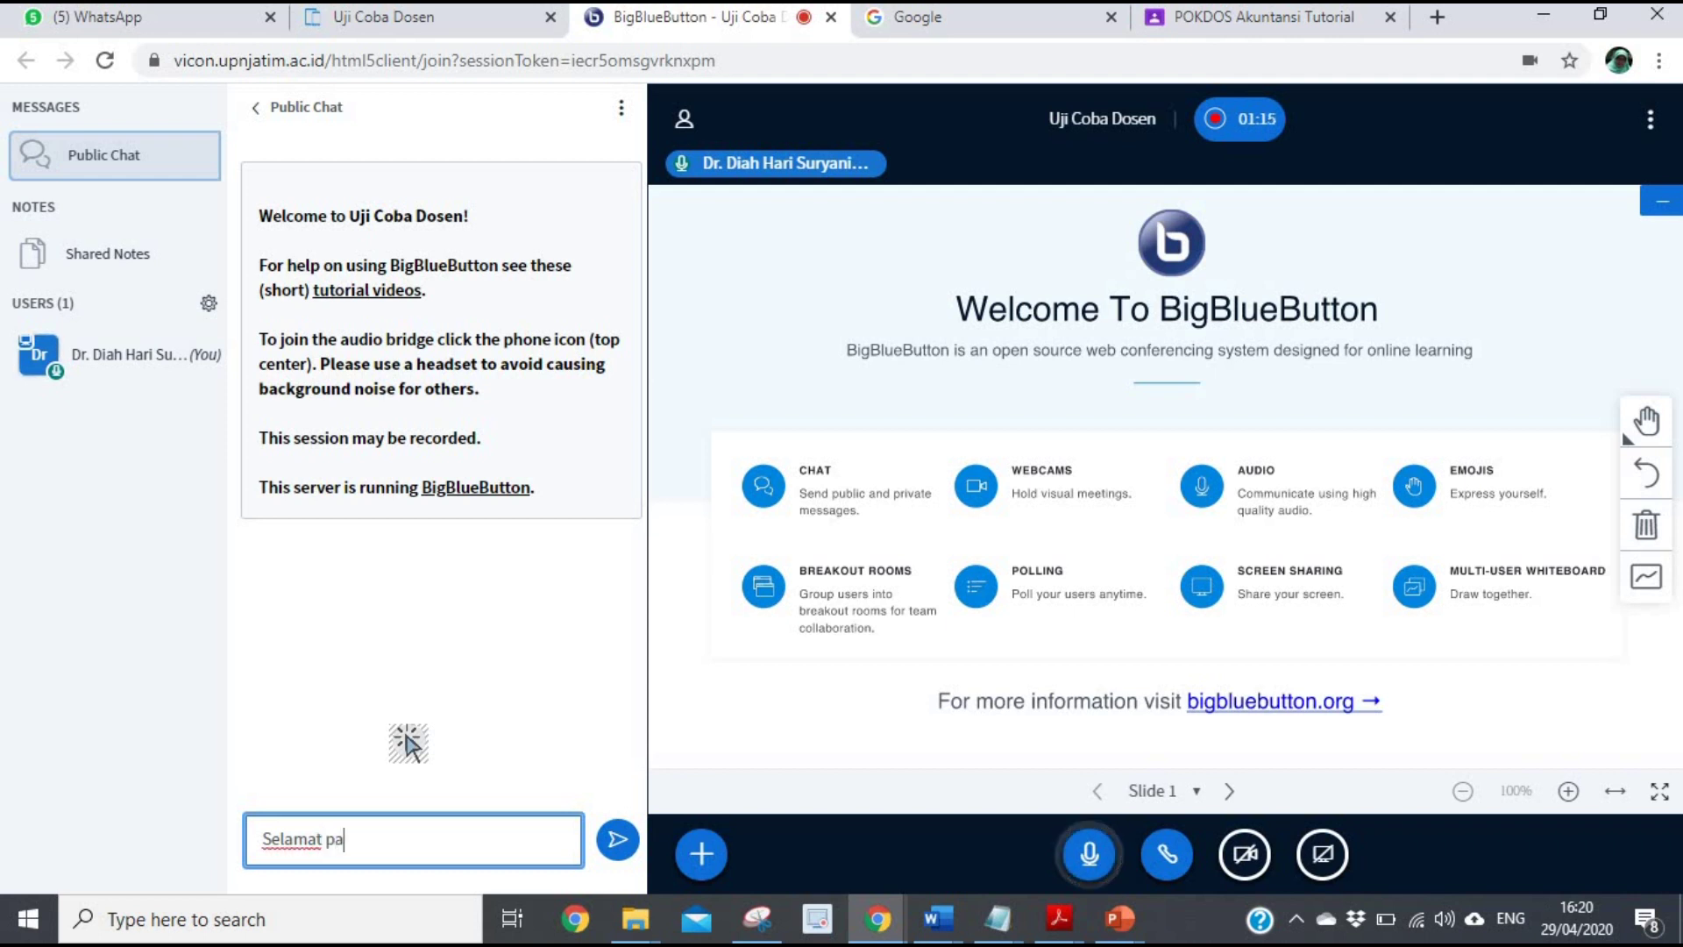
type("gi")
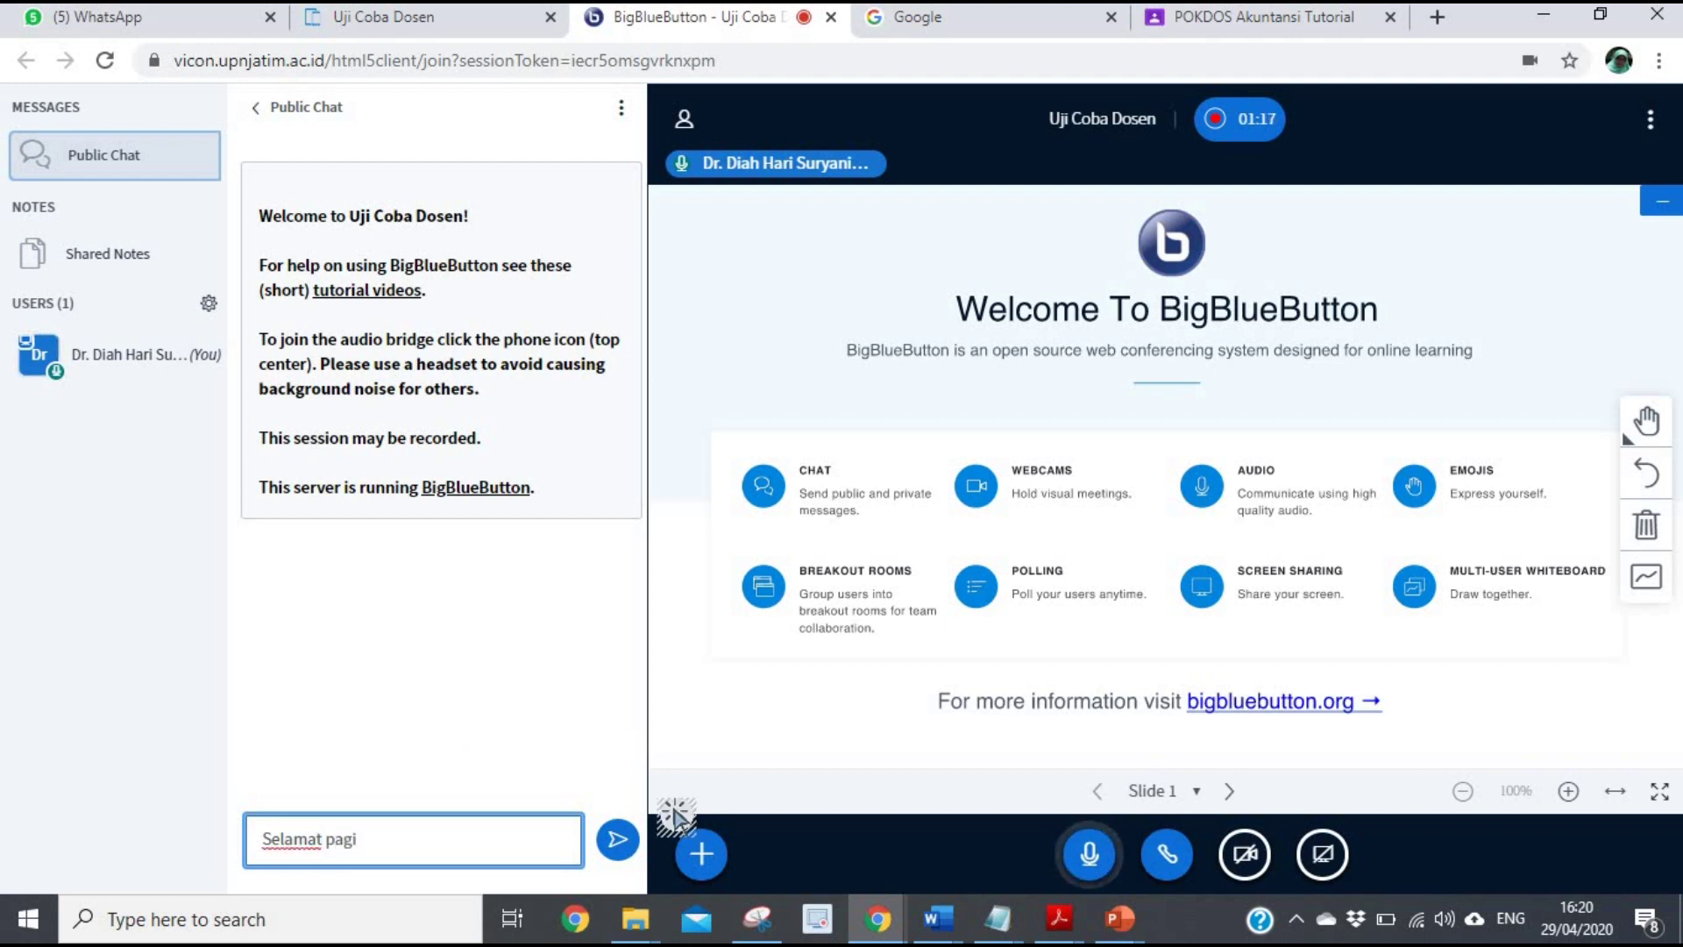
left_click(619, 841)
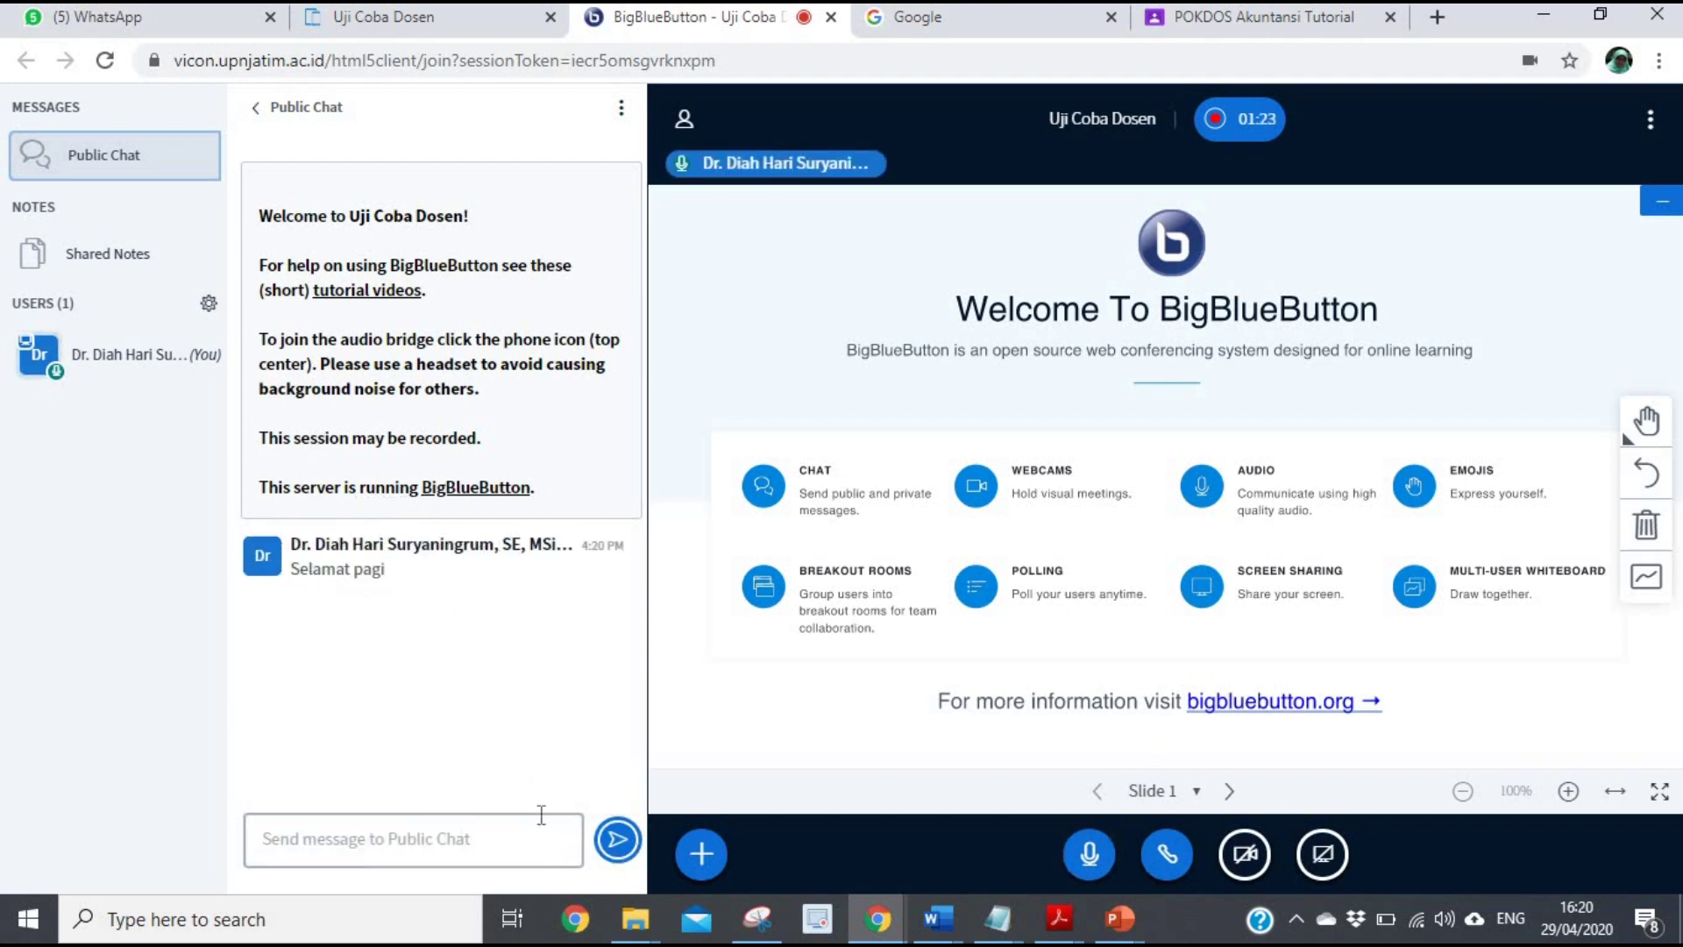
Step: Send the message "Untuk awal kuliah harap tuliskan nama dan NPM disini" to the public chat
left_click(287, 841)
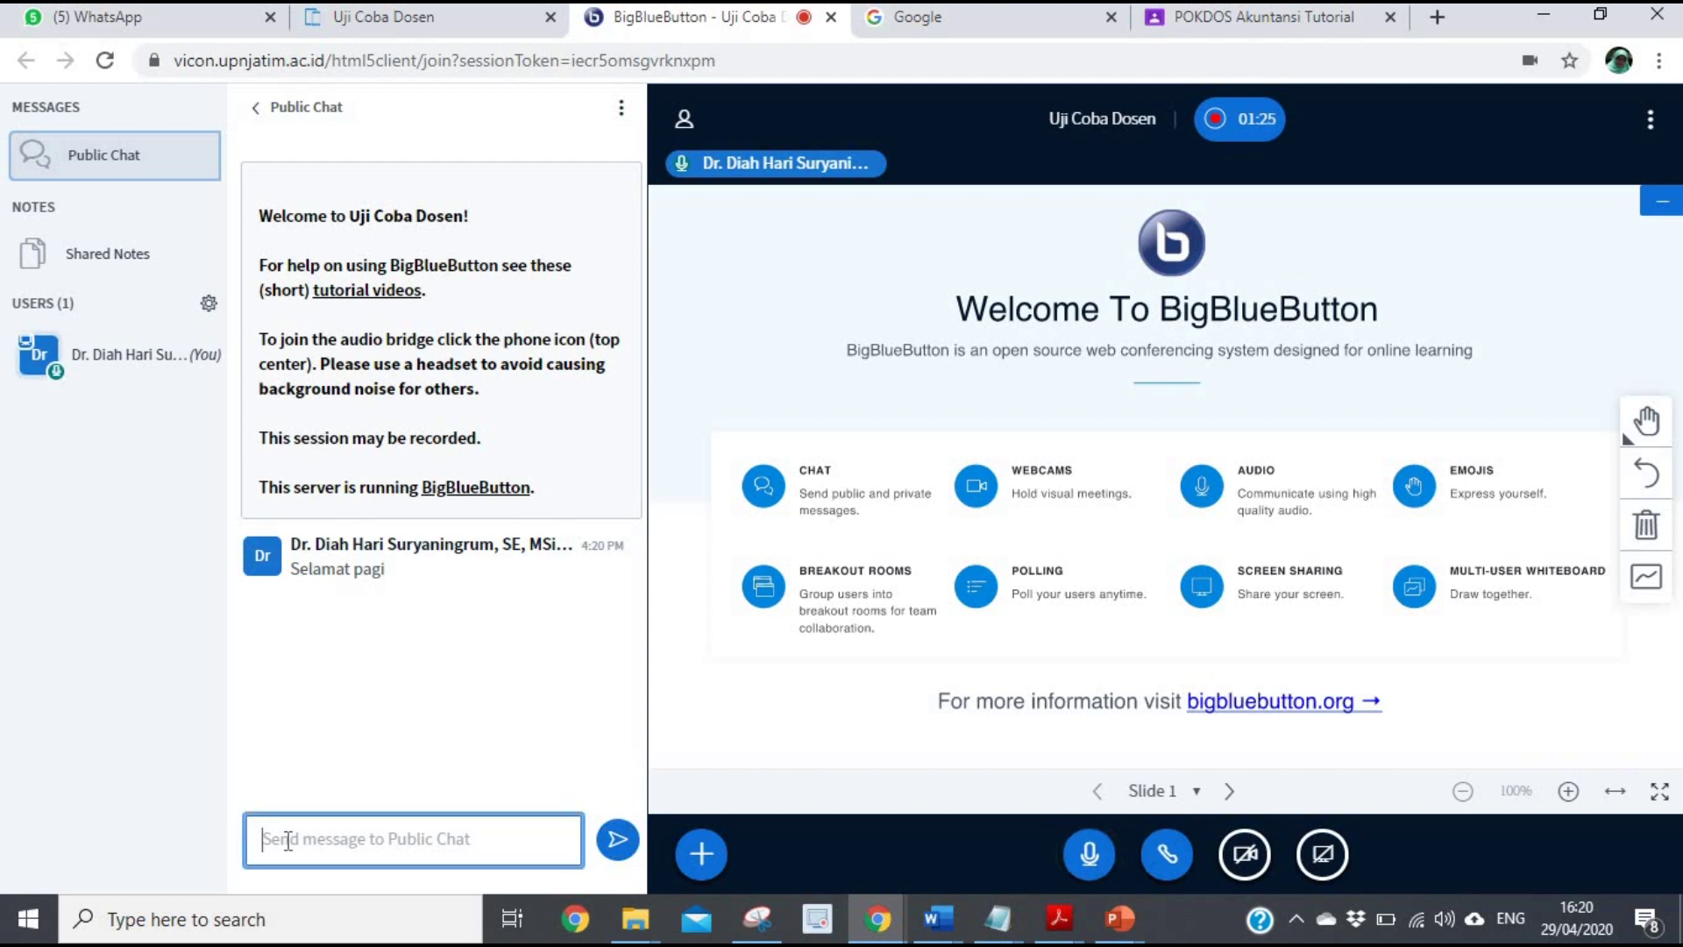
type("Untuk")
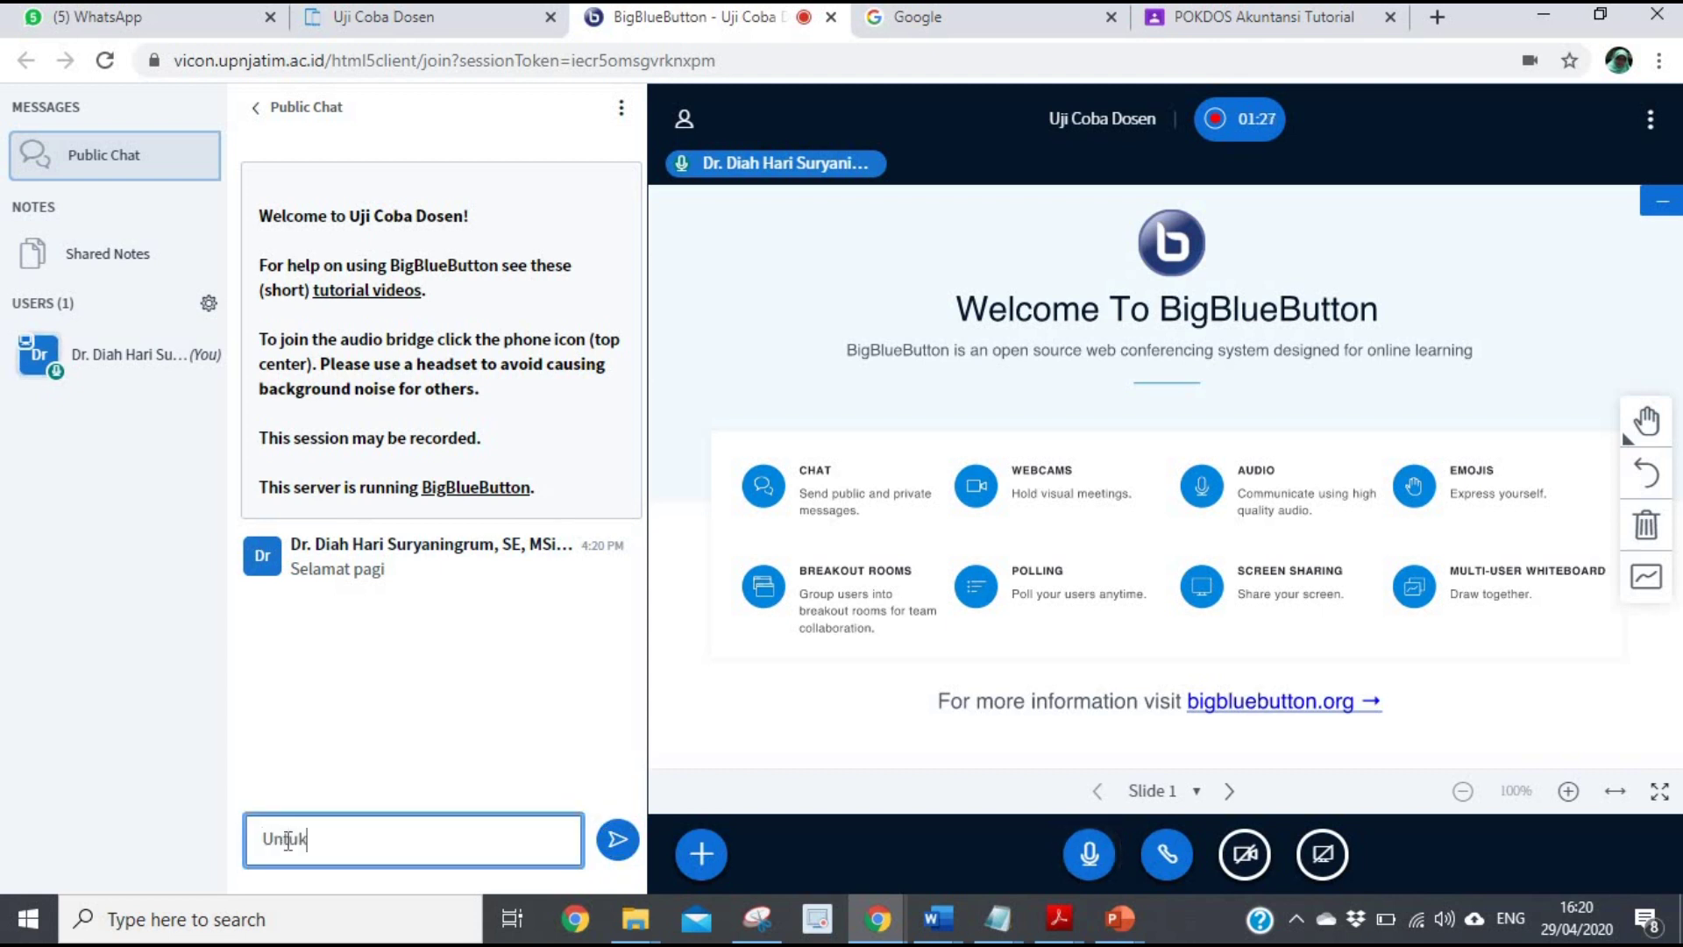
type(" awal ku")
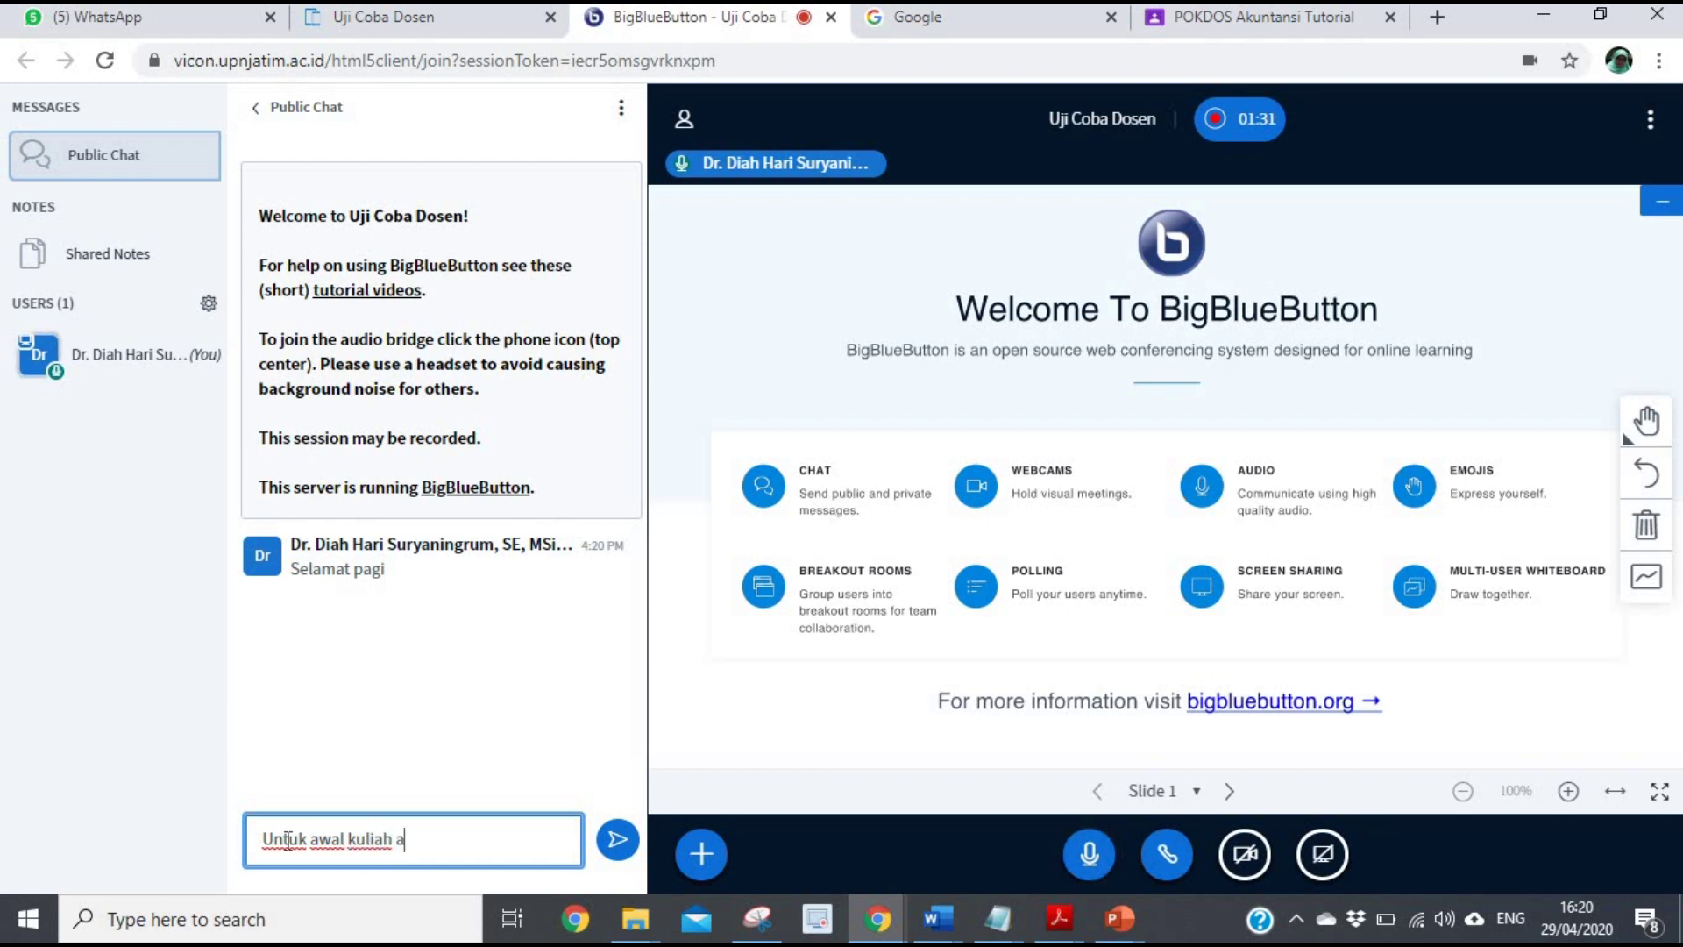
type("liah harap tuli")
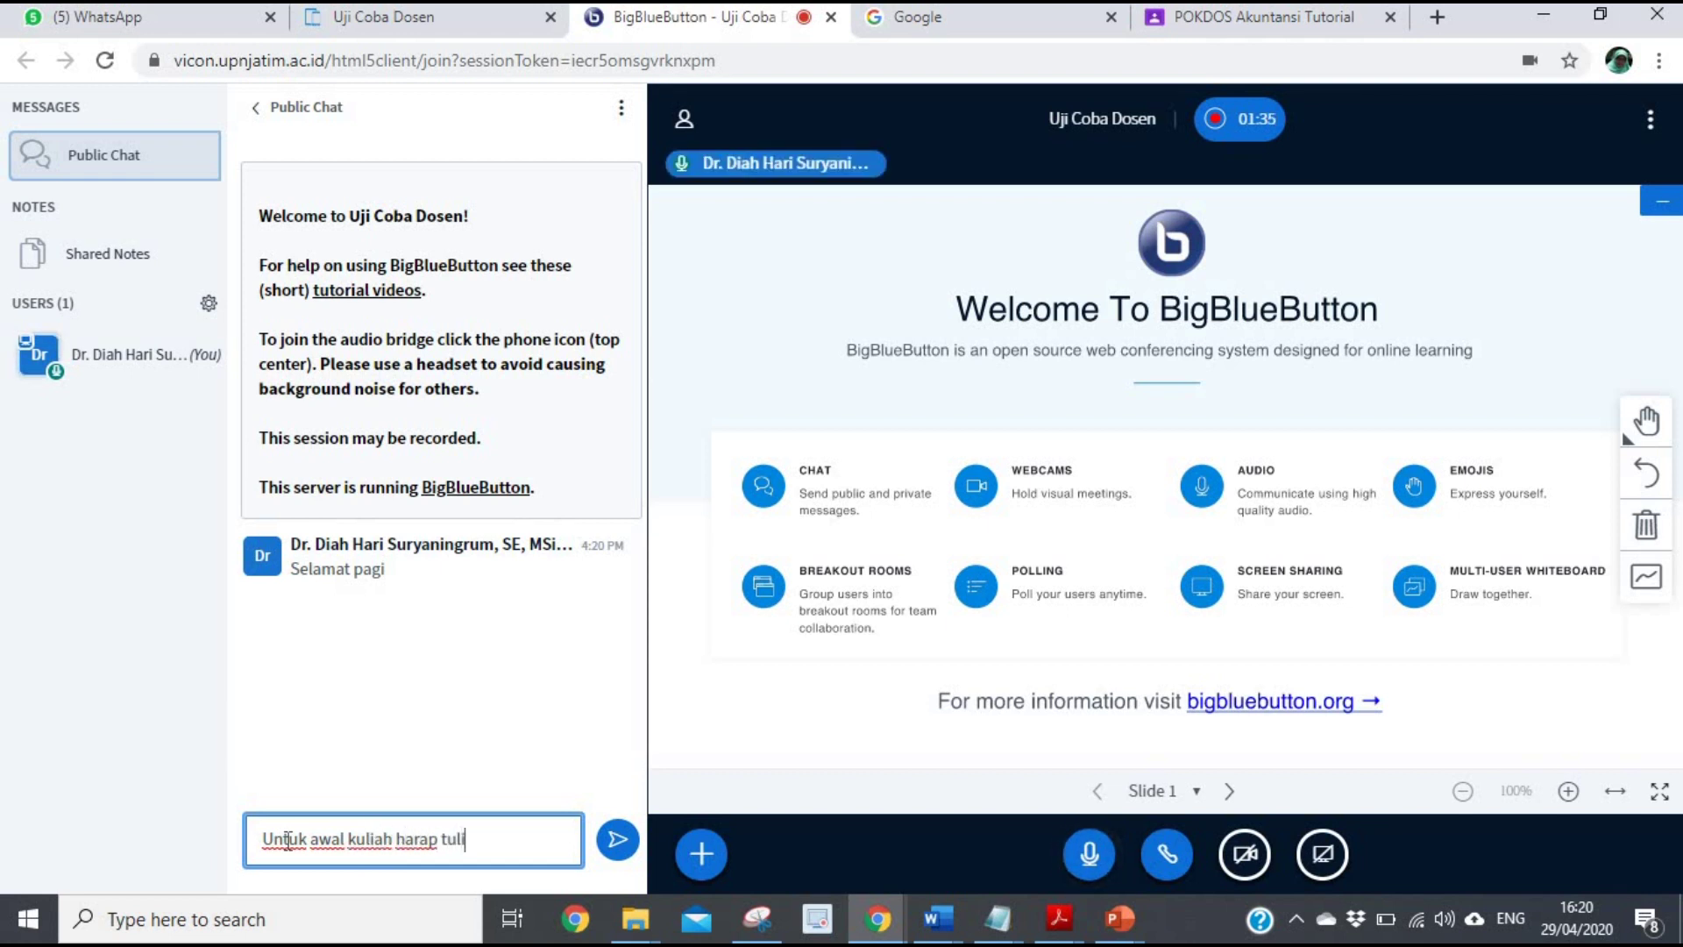
type("skan nama ")
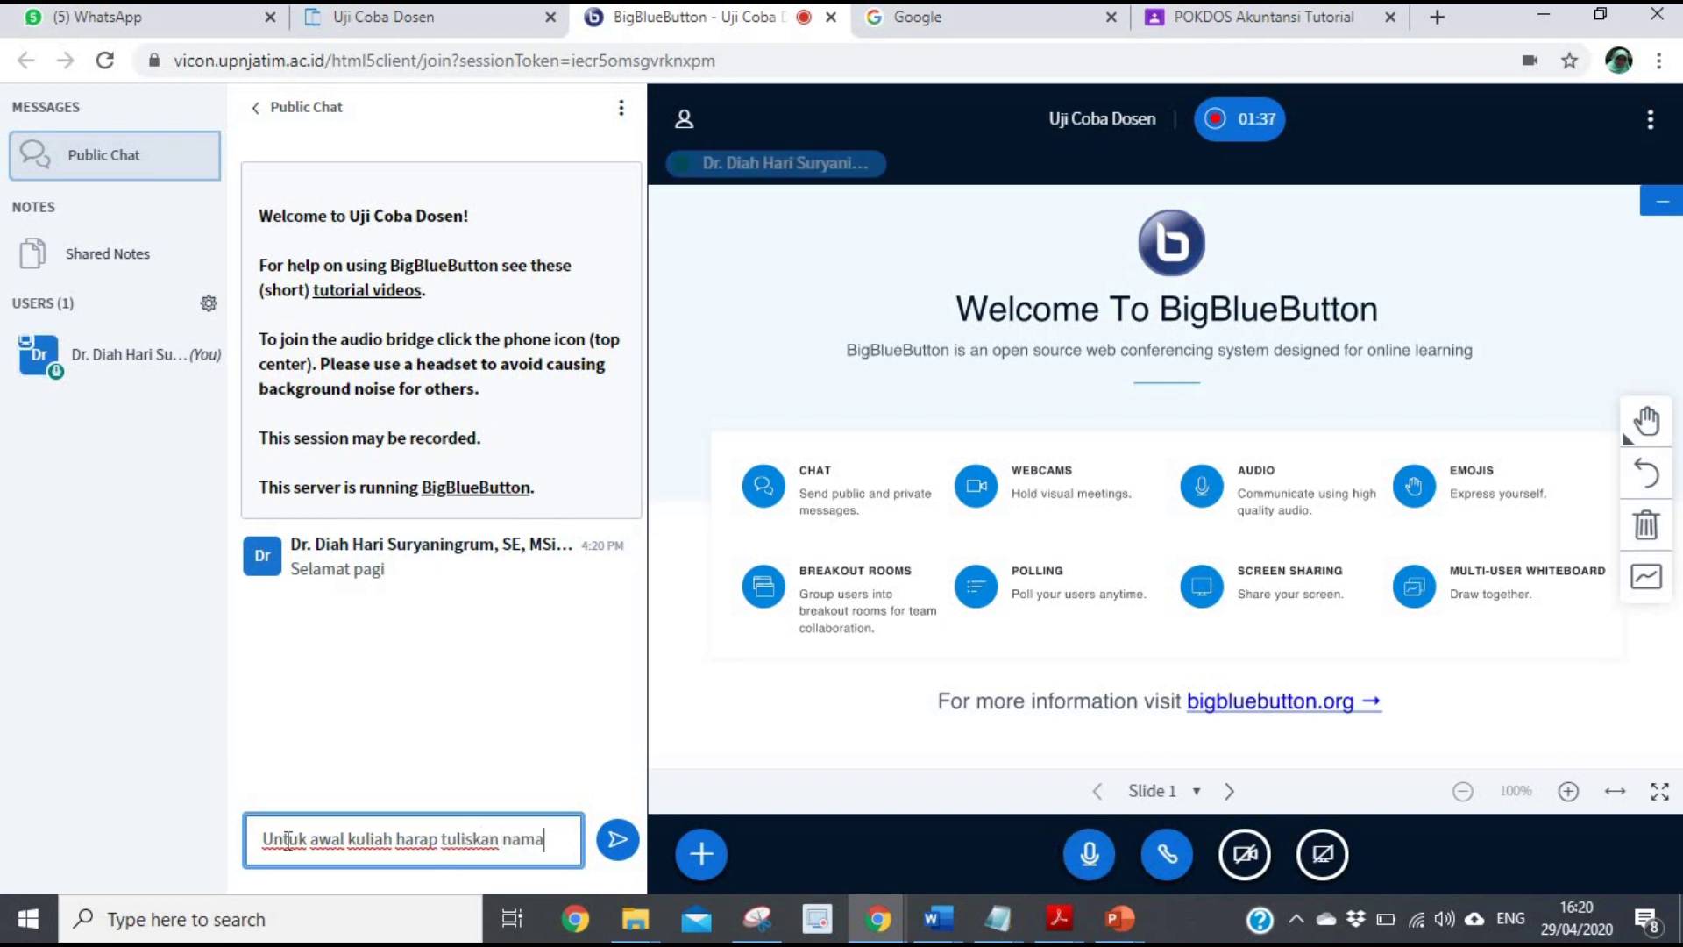
type("dan N")
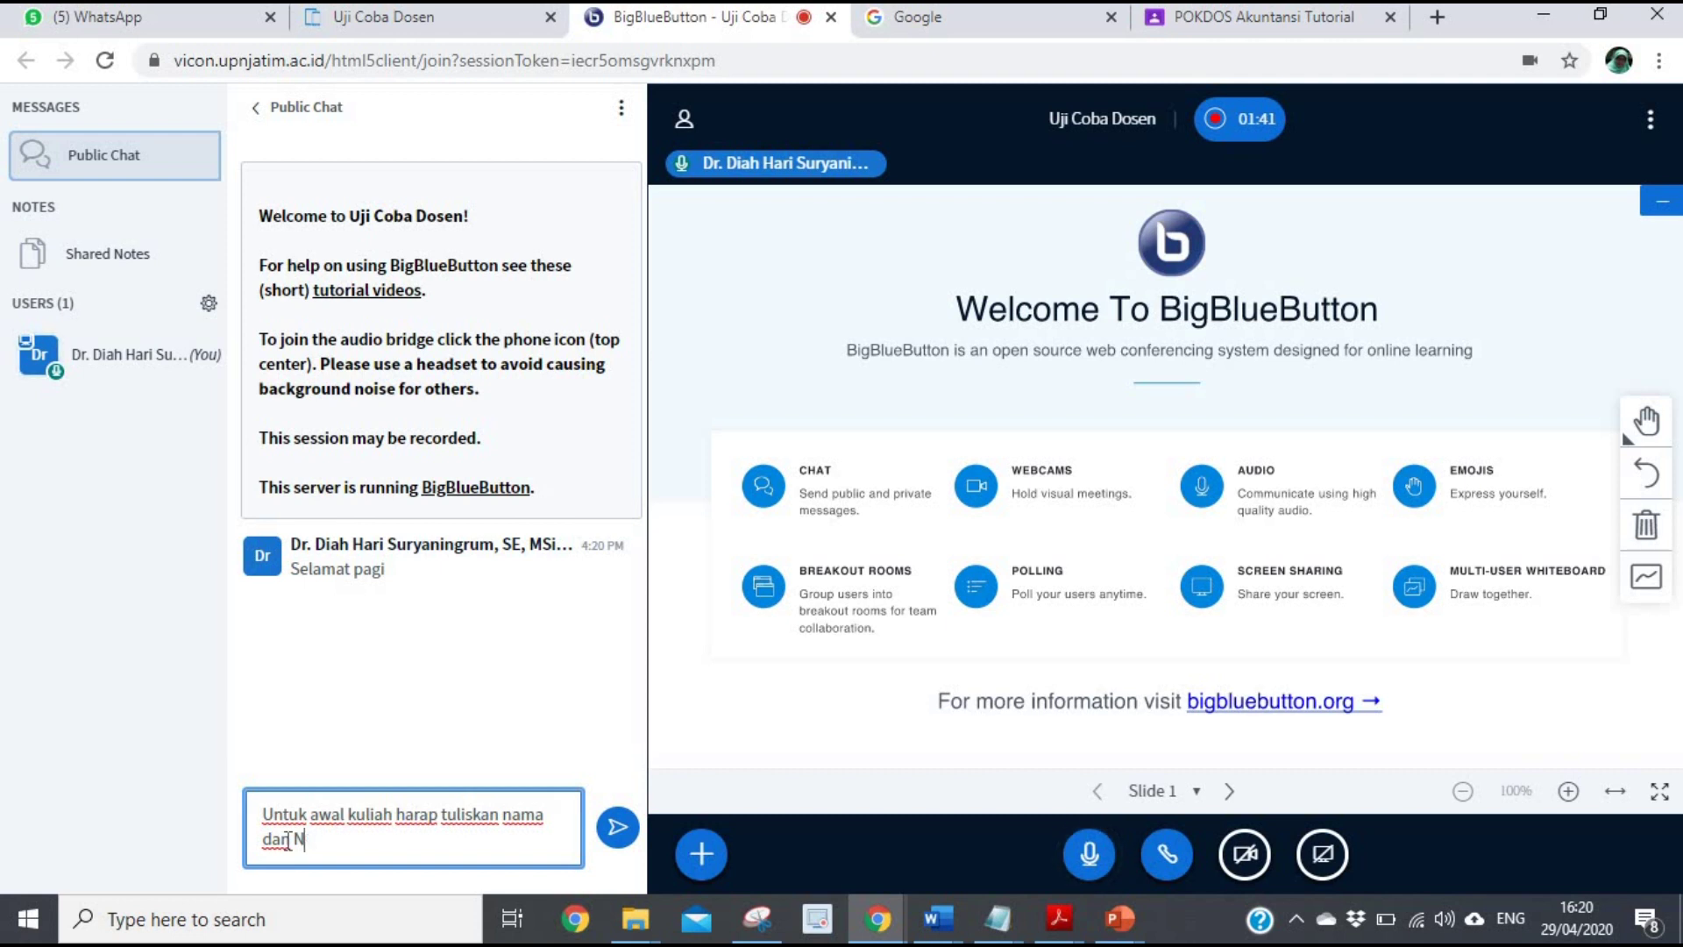
type("PM disini")
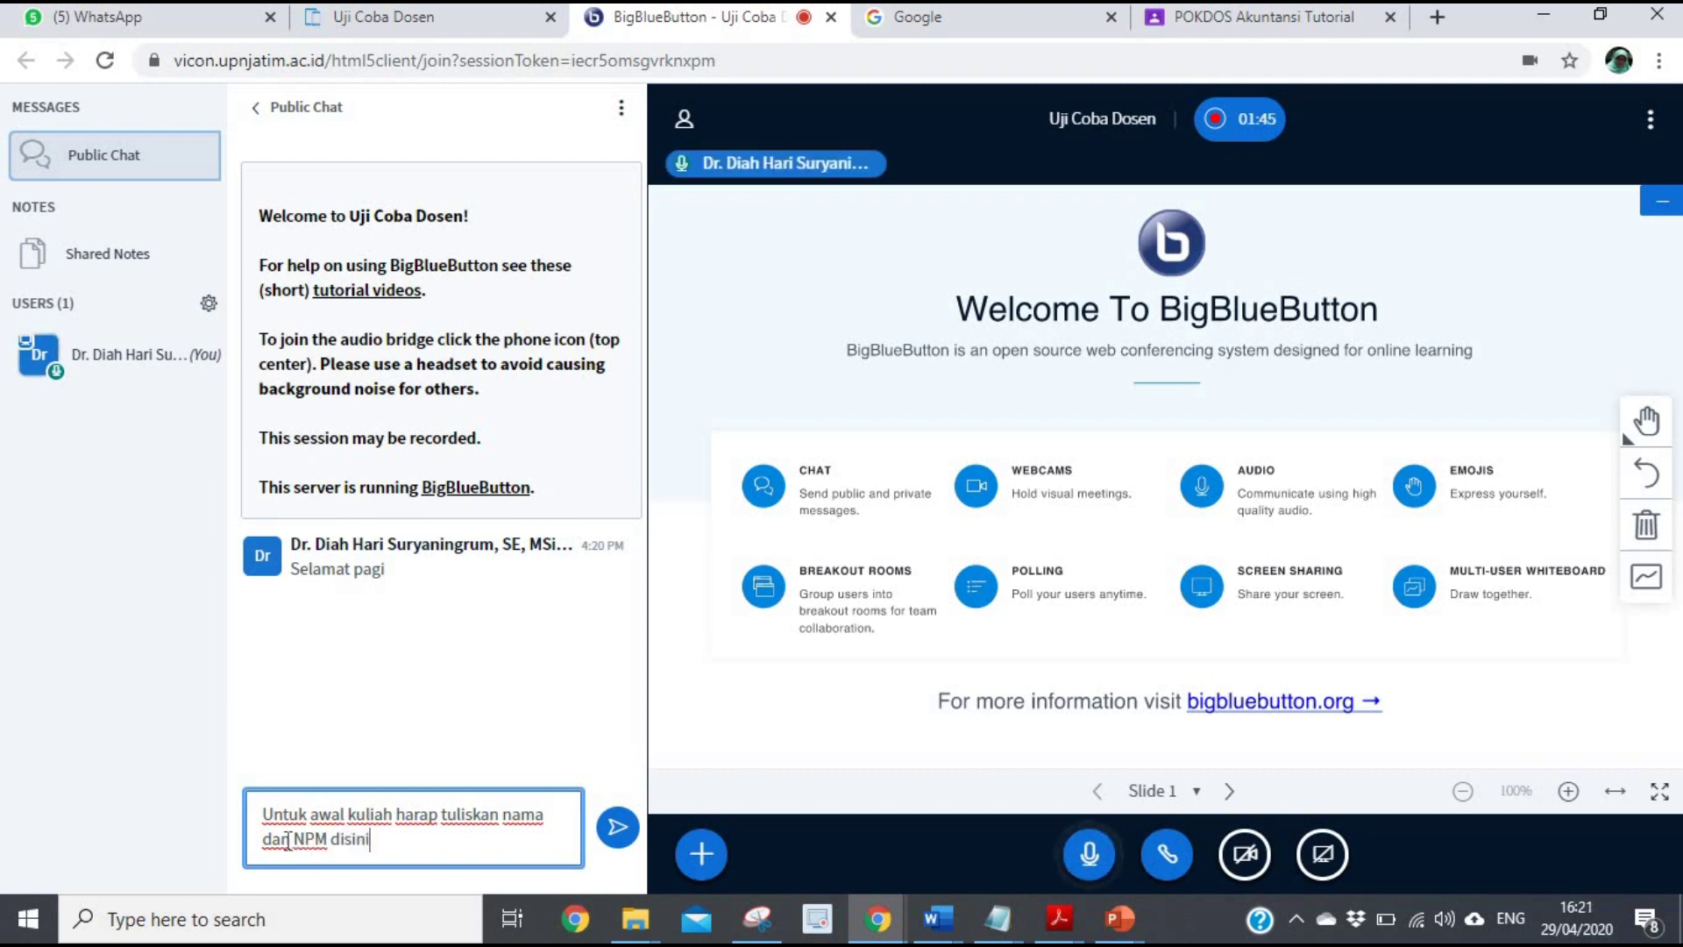
left_click(620, 835)
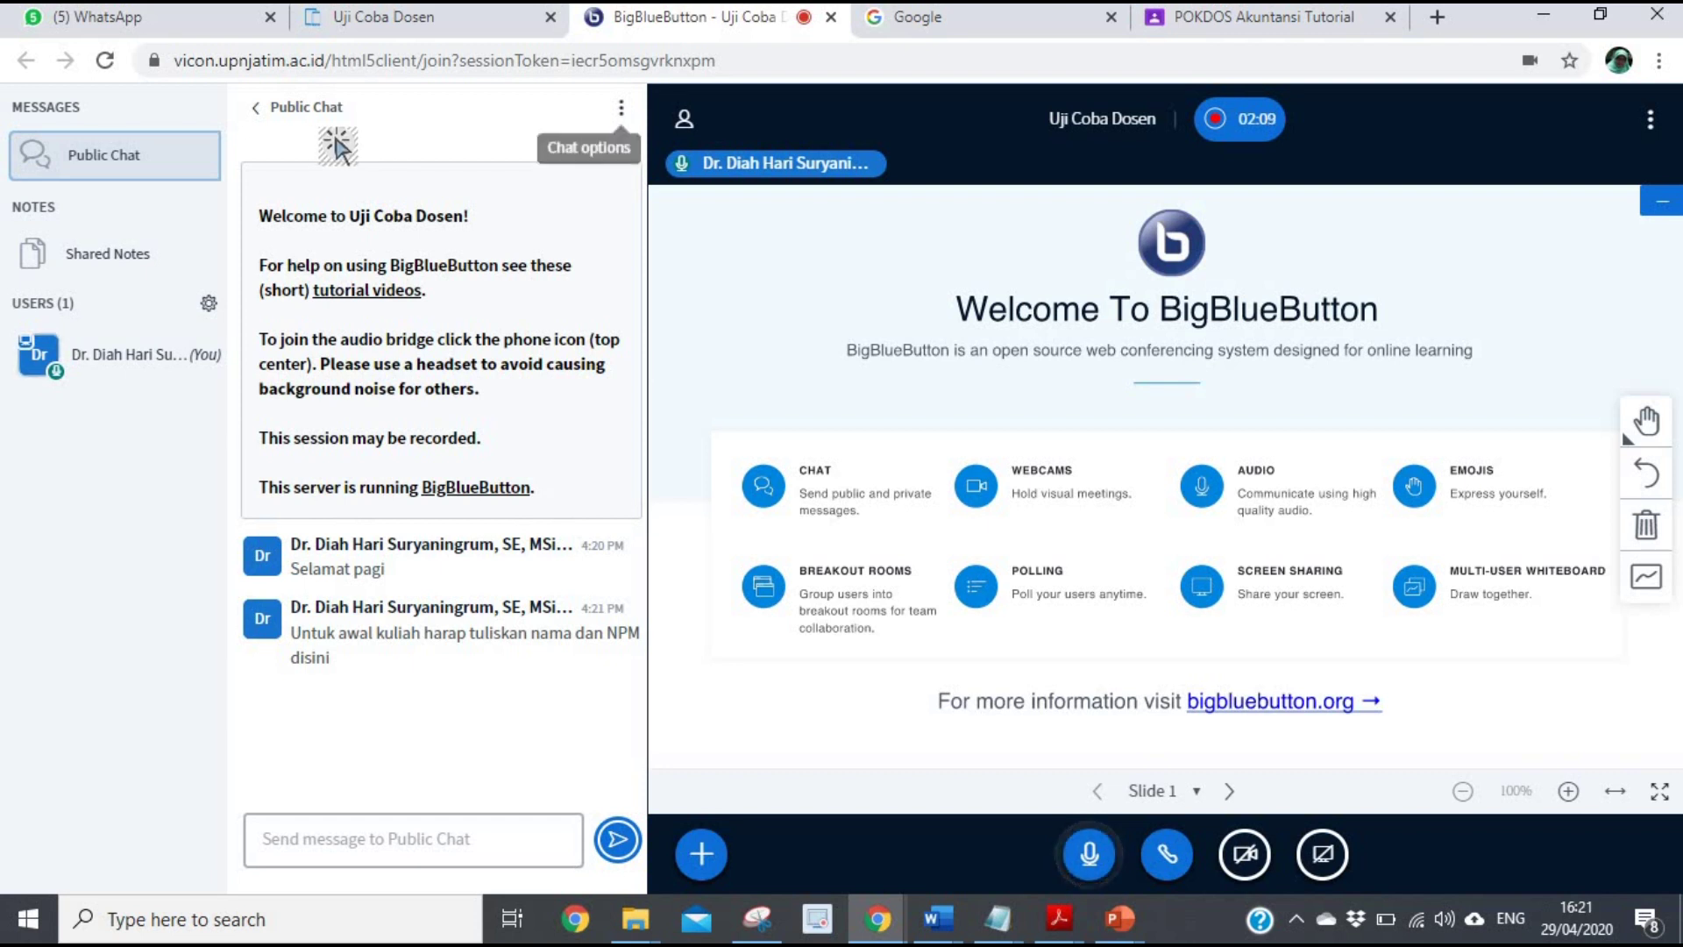
Step: Examine the public chat's save, copy and clear options and view the shared notes pad
left_click(622, 112)
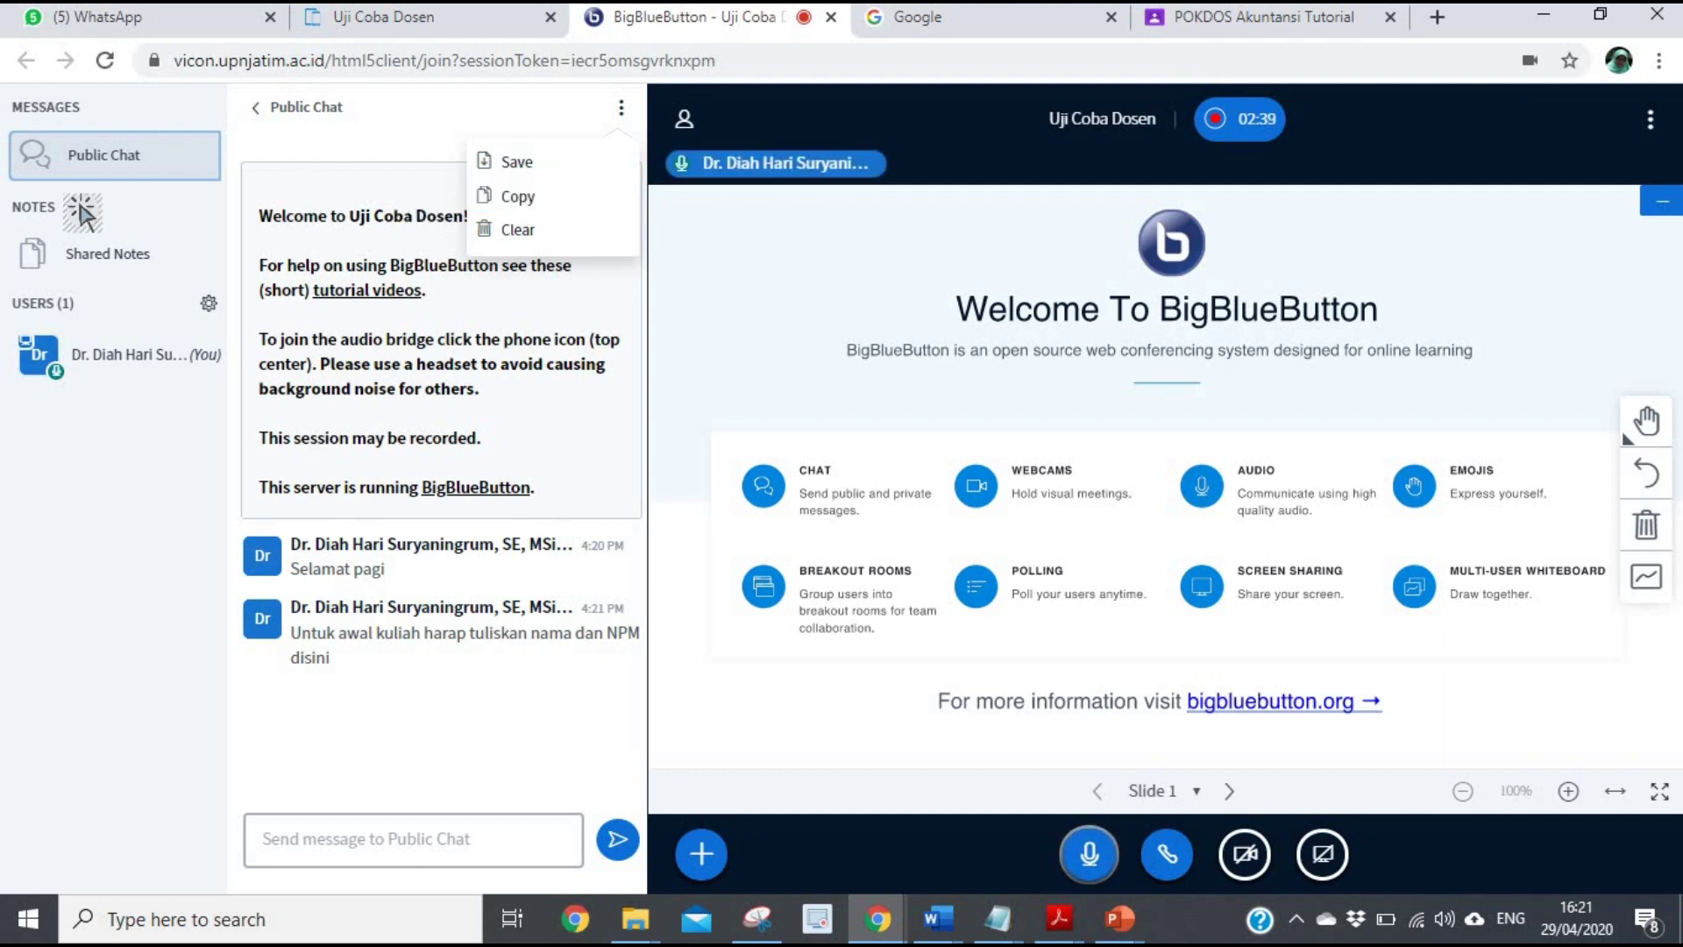
left_click(82, 260)
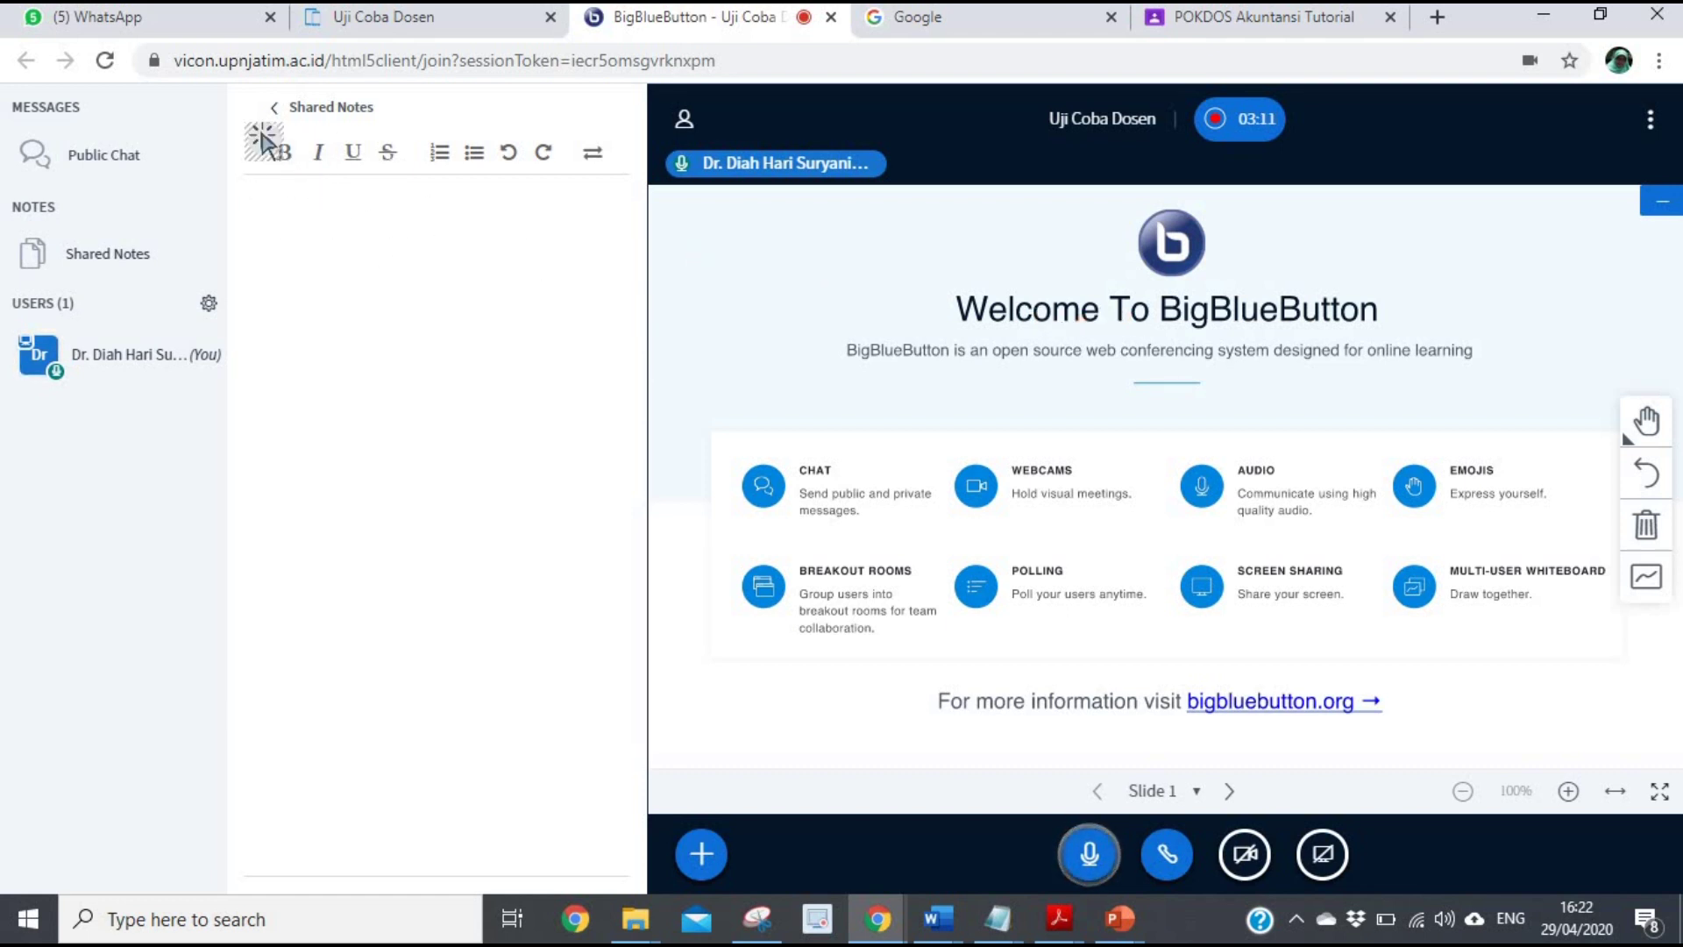
left_click(285, 122)
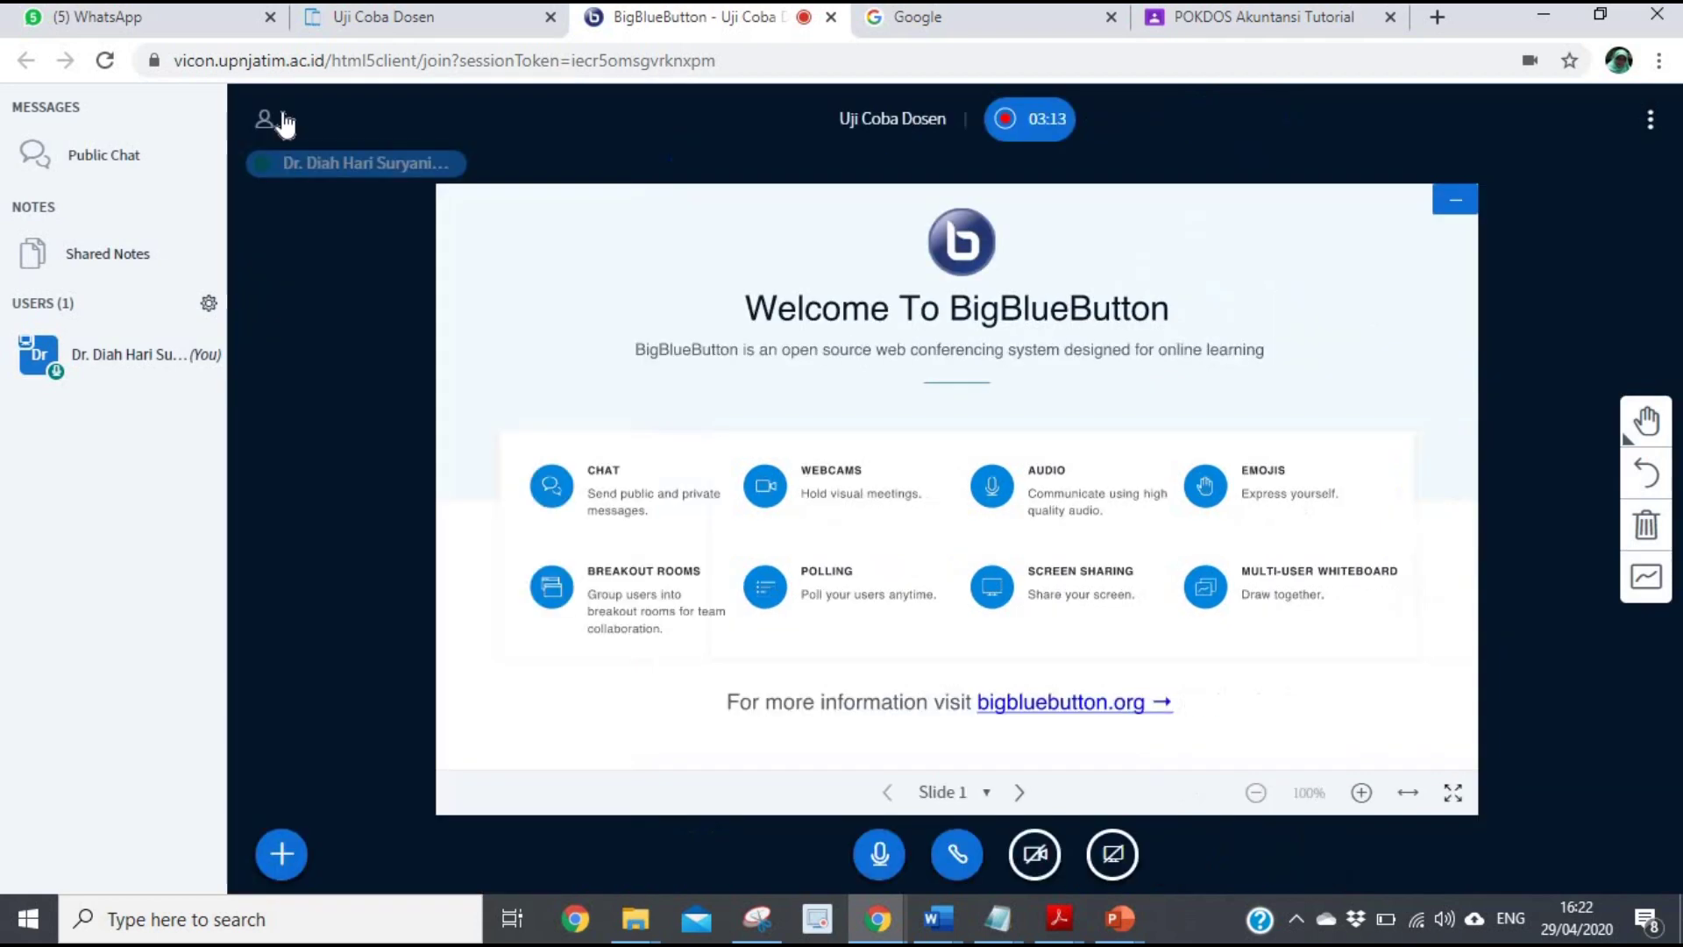
left_click(66, 156)
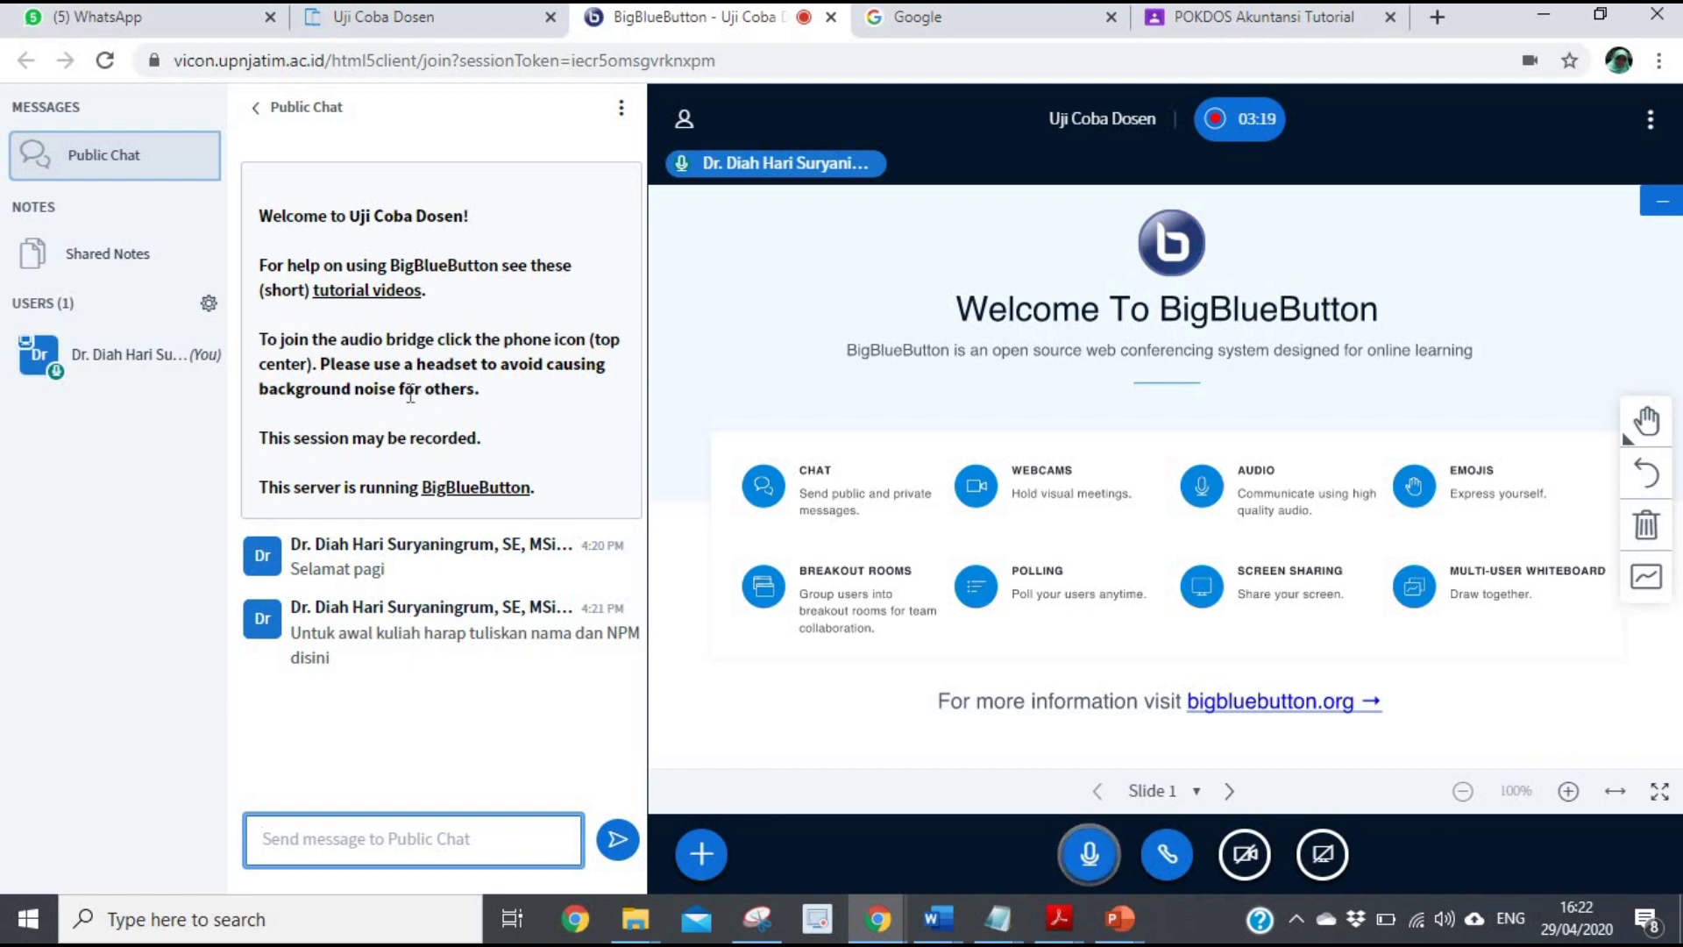
left_click(75, 263)
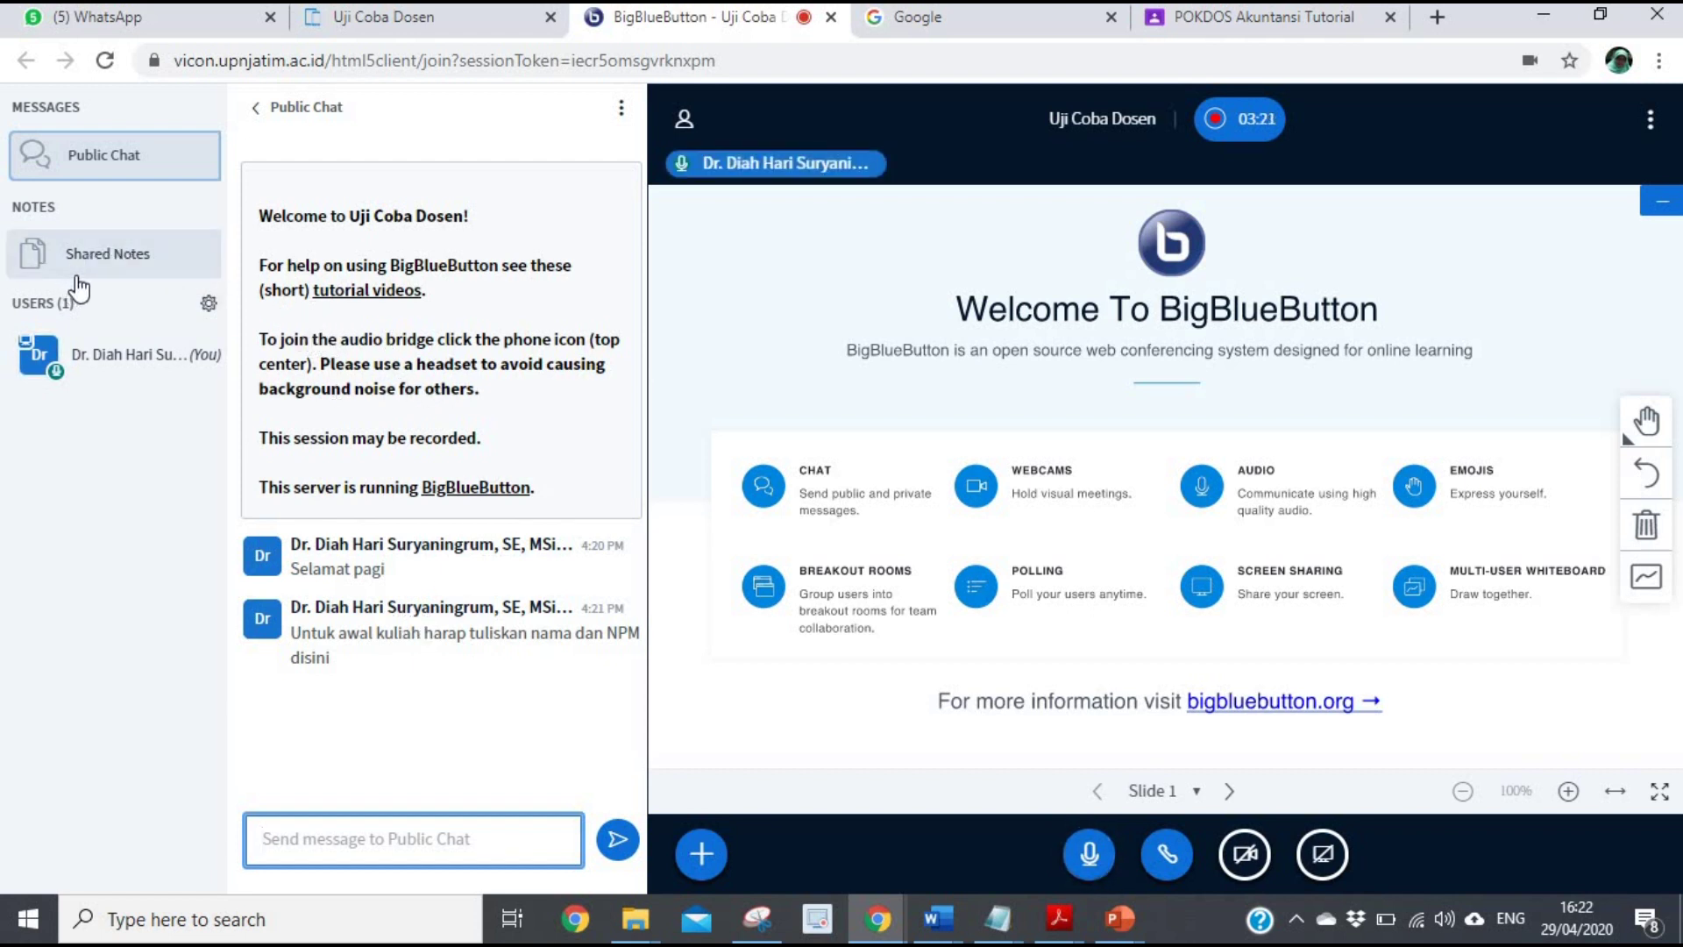
left_click(281, 114)
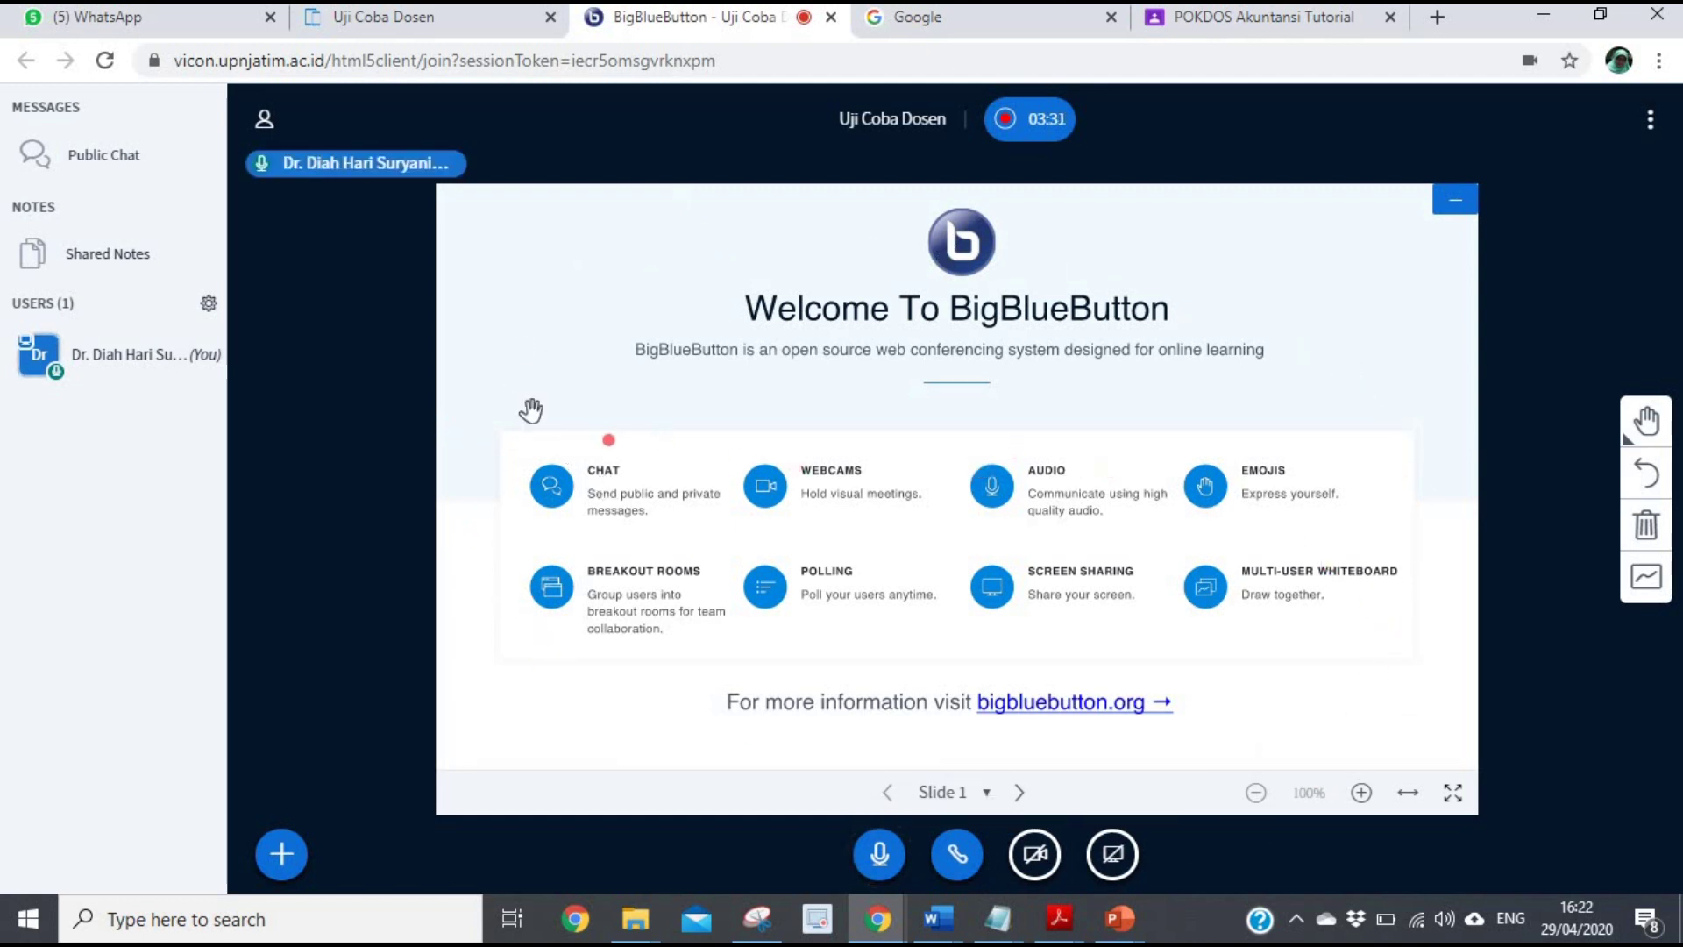
Step: Hide the messages and users list, then restore it with the public chat open
left_click(264, 123)
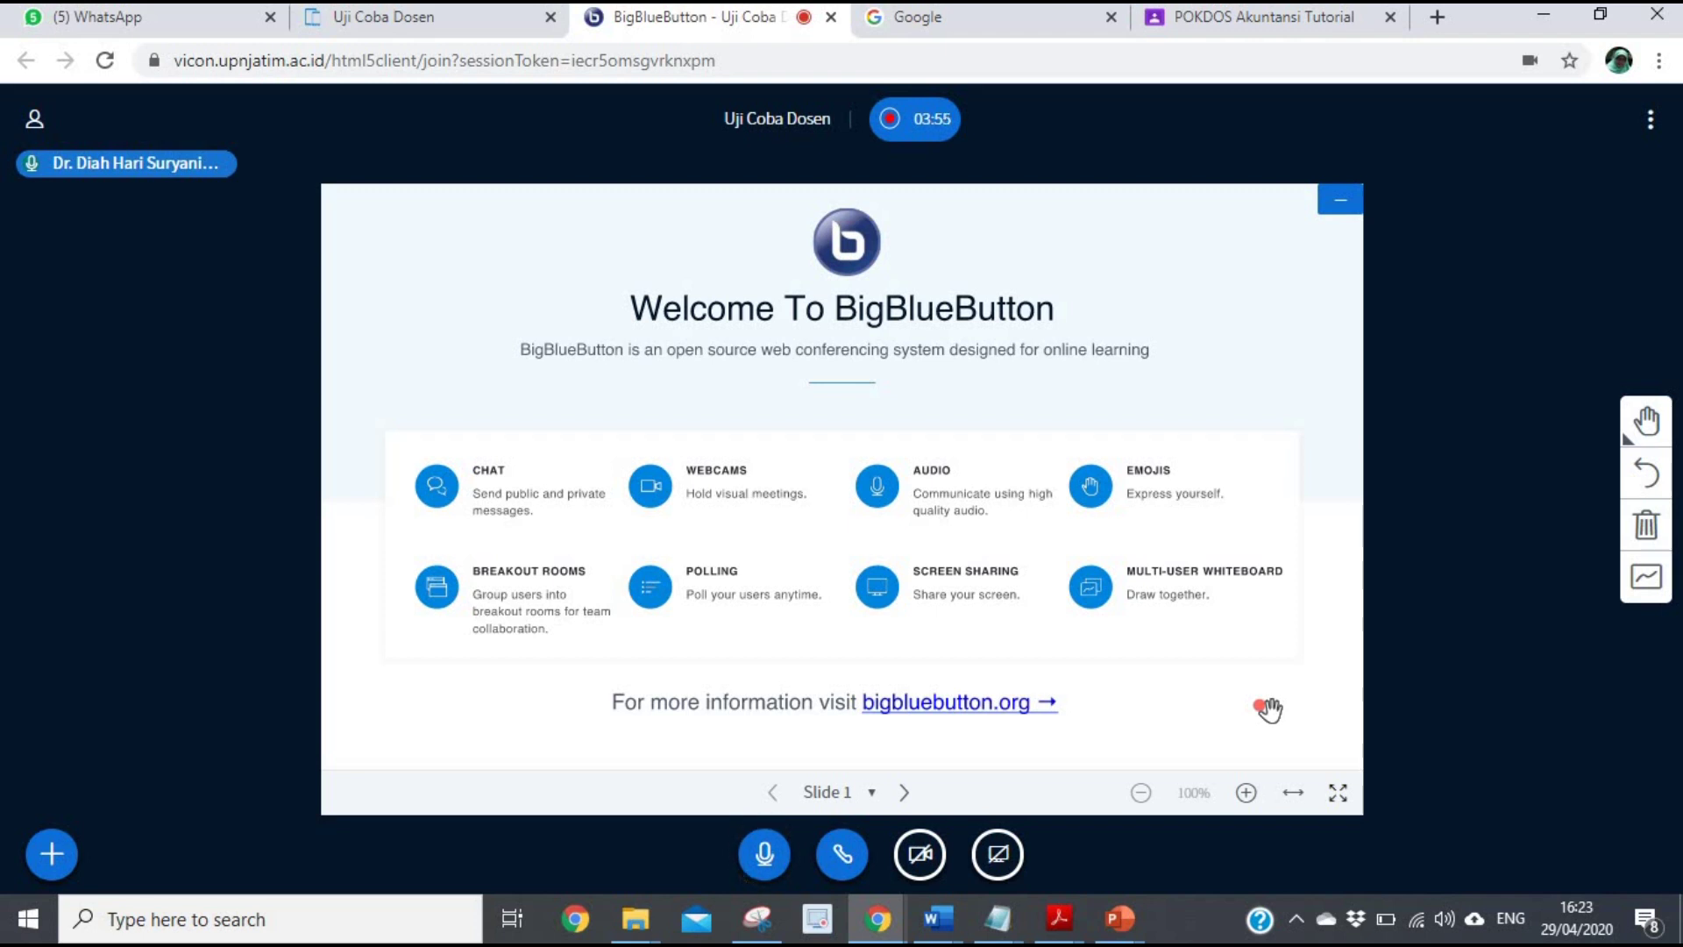
left_click(35, 119)
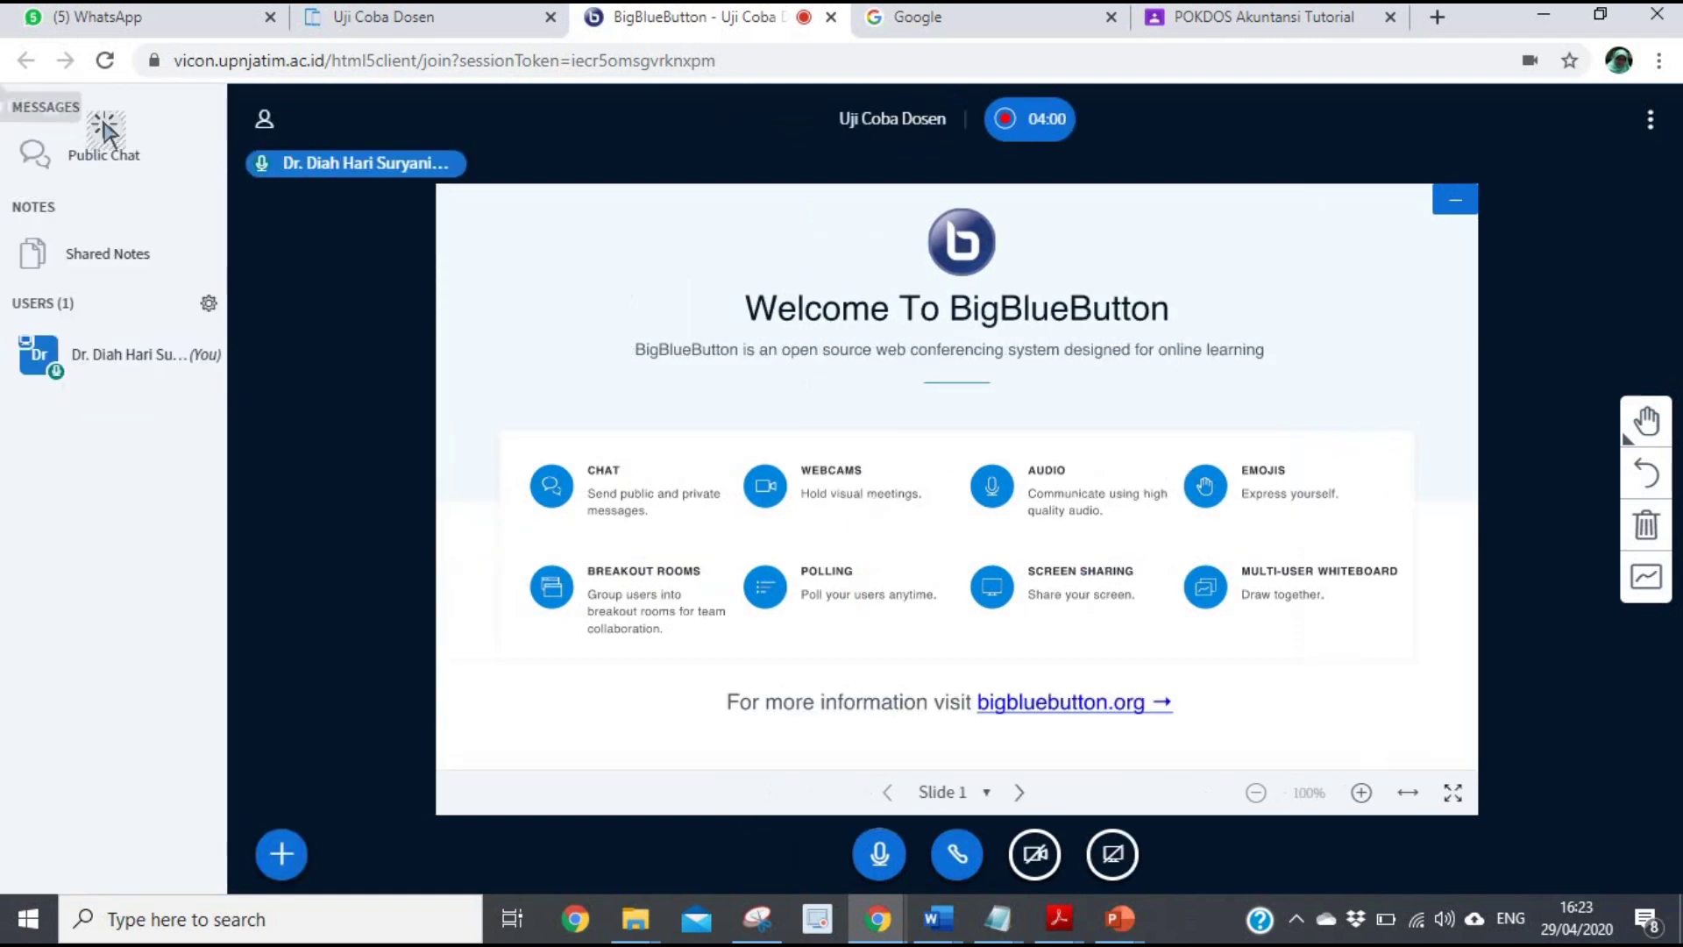
left_click(50, 156)
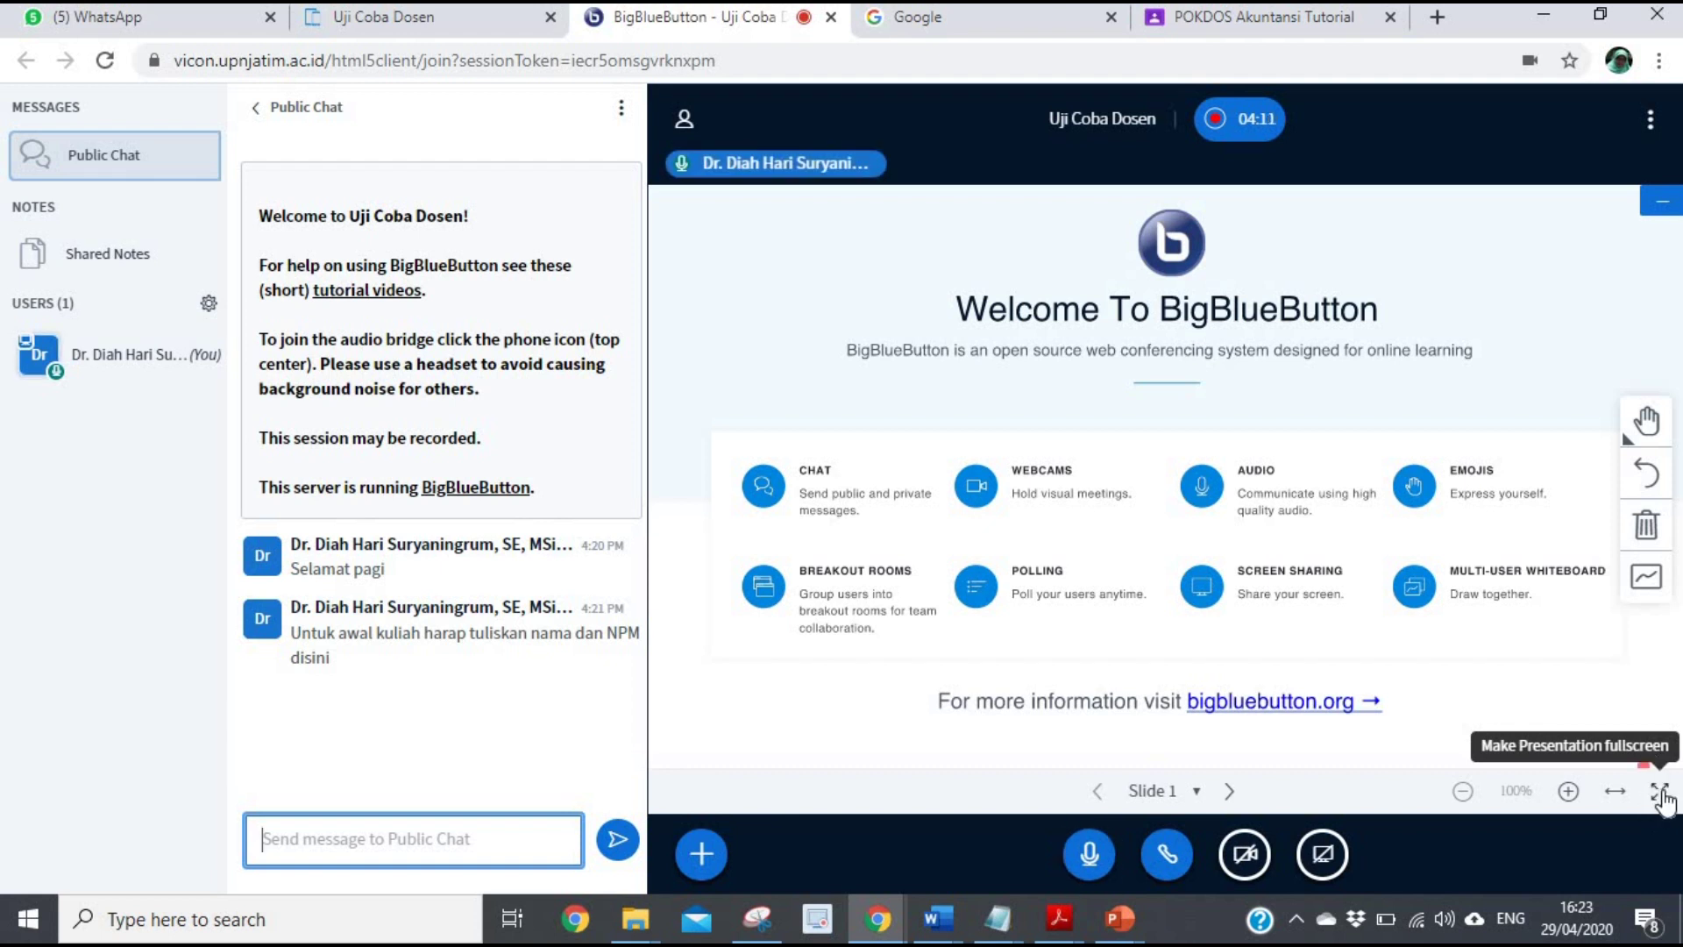
Step: Show the meeting in fullscreen with the chat and users list hidden, and exit fullscreen
left_click(1652, 119)
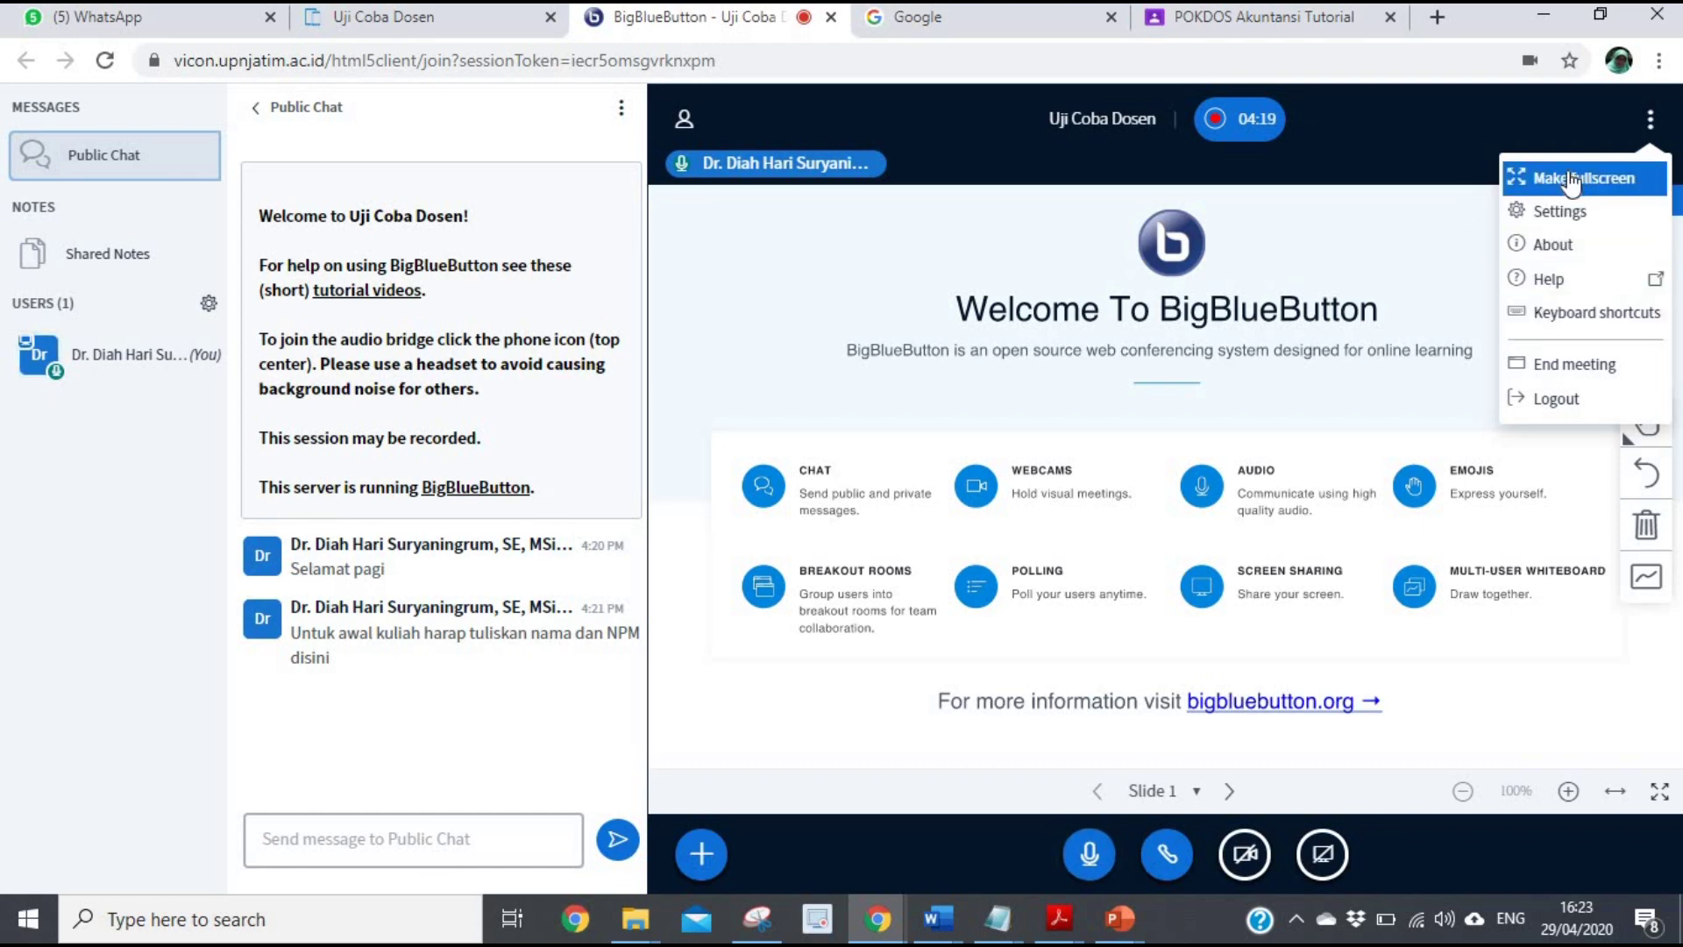
left_click(1571, 181)
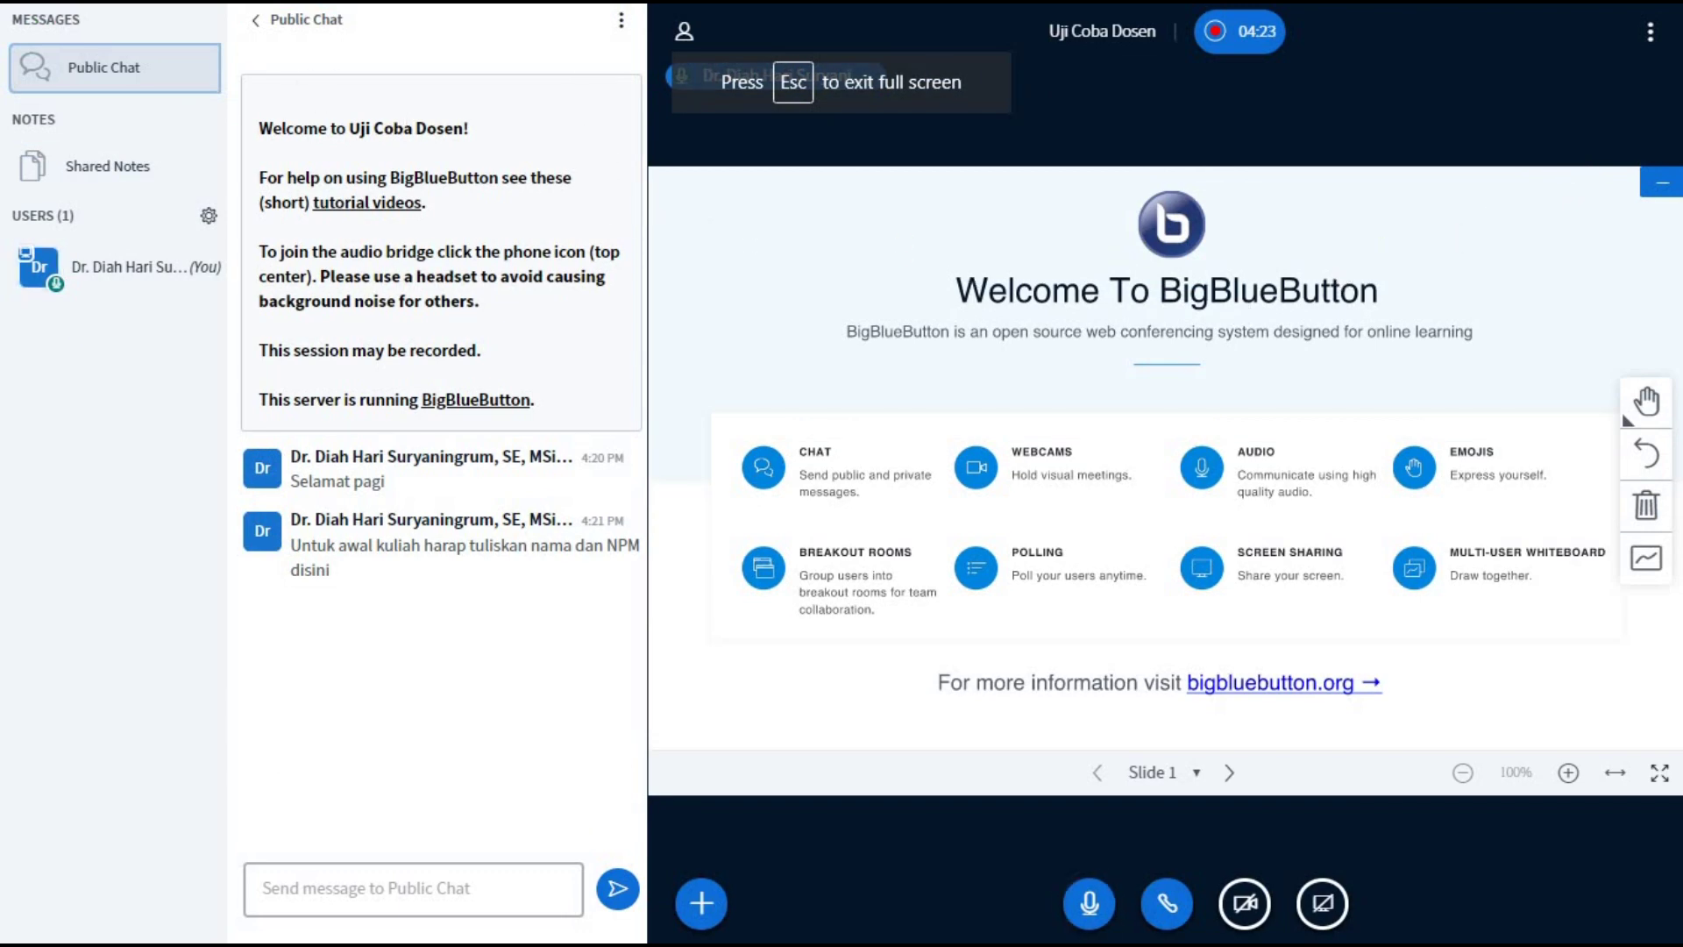
left_click(260, 21)
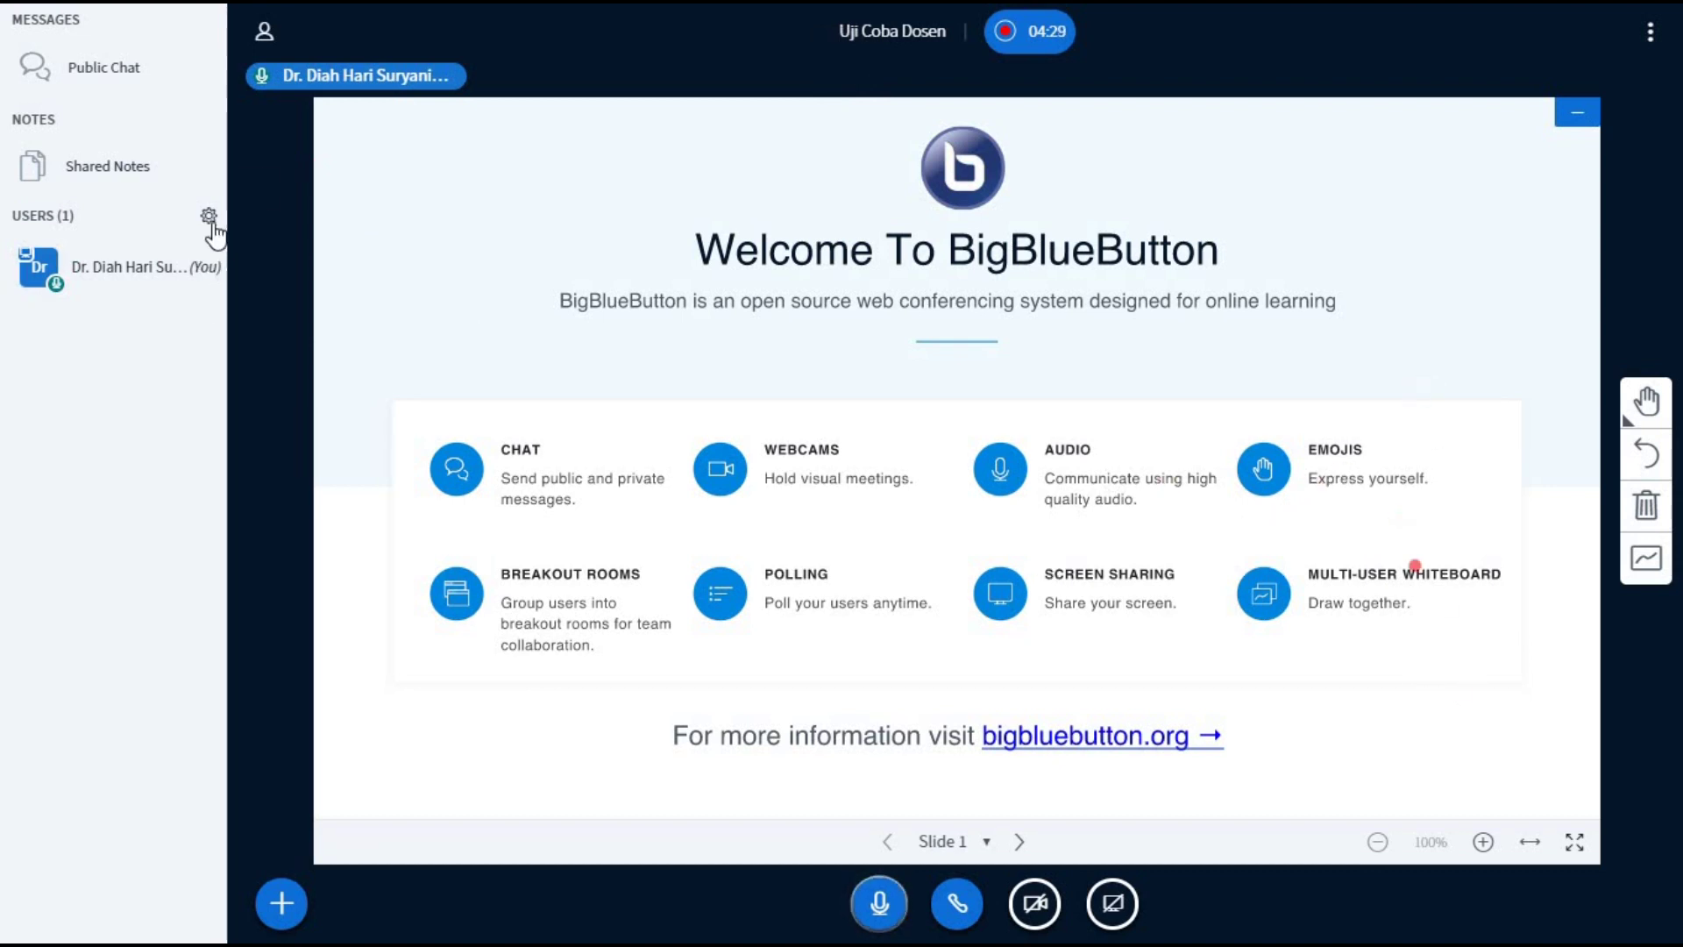
left_click(266, 32)
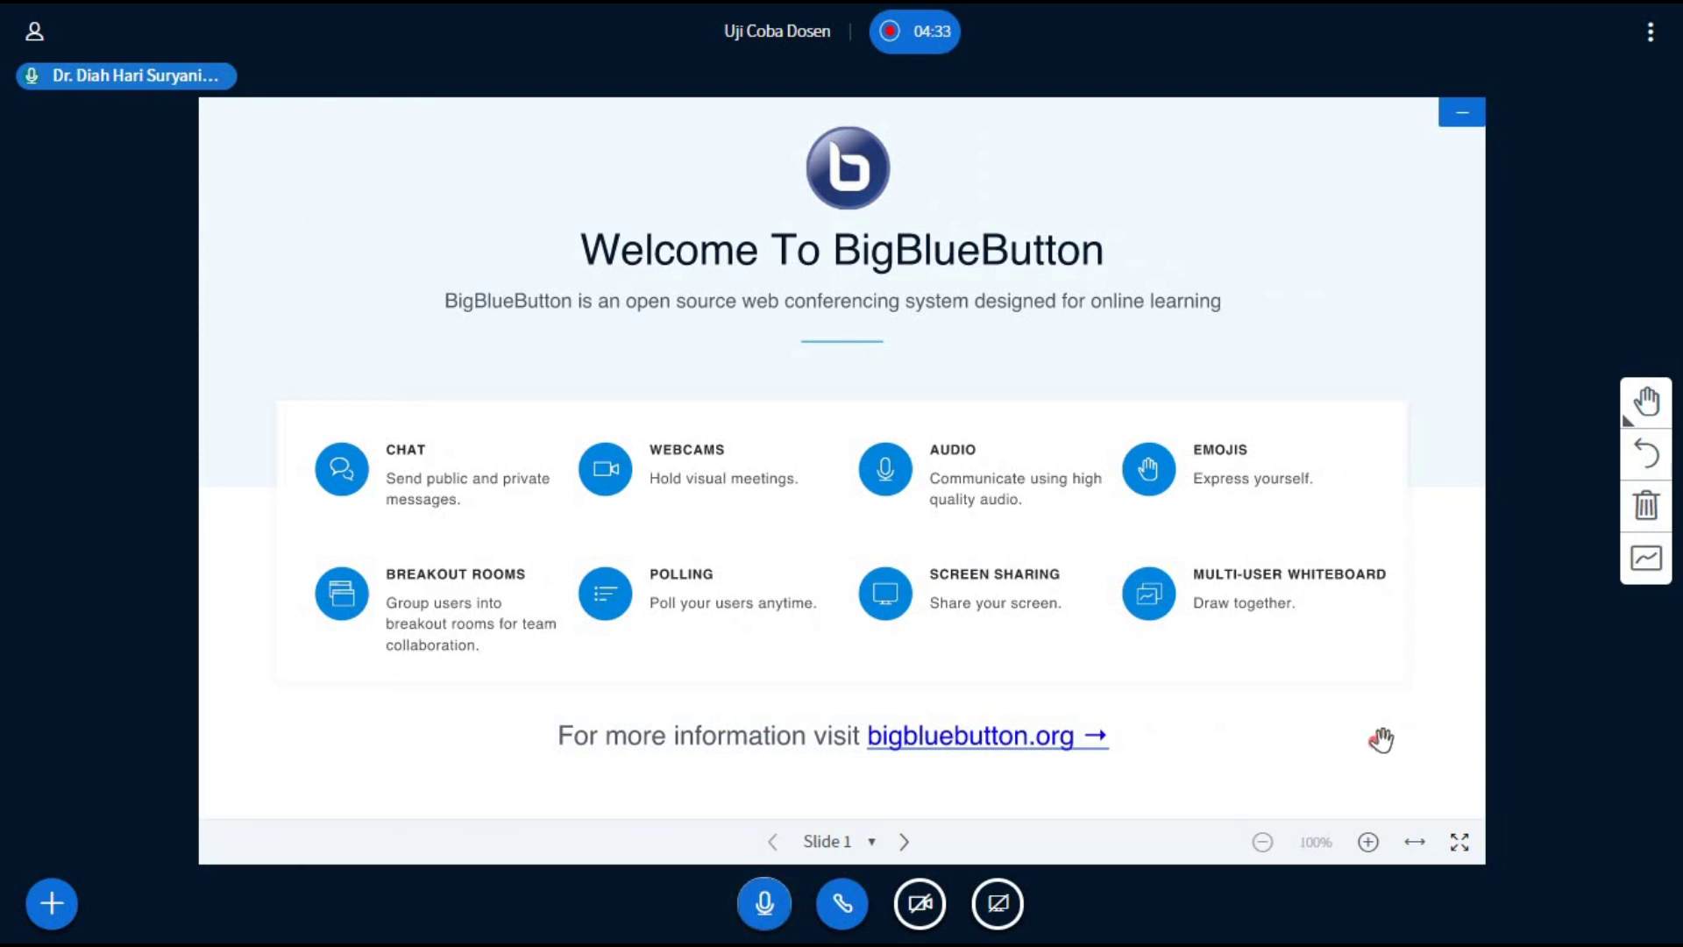
left_click(1650, 33)
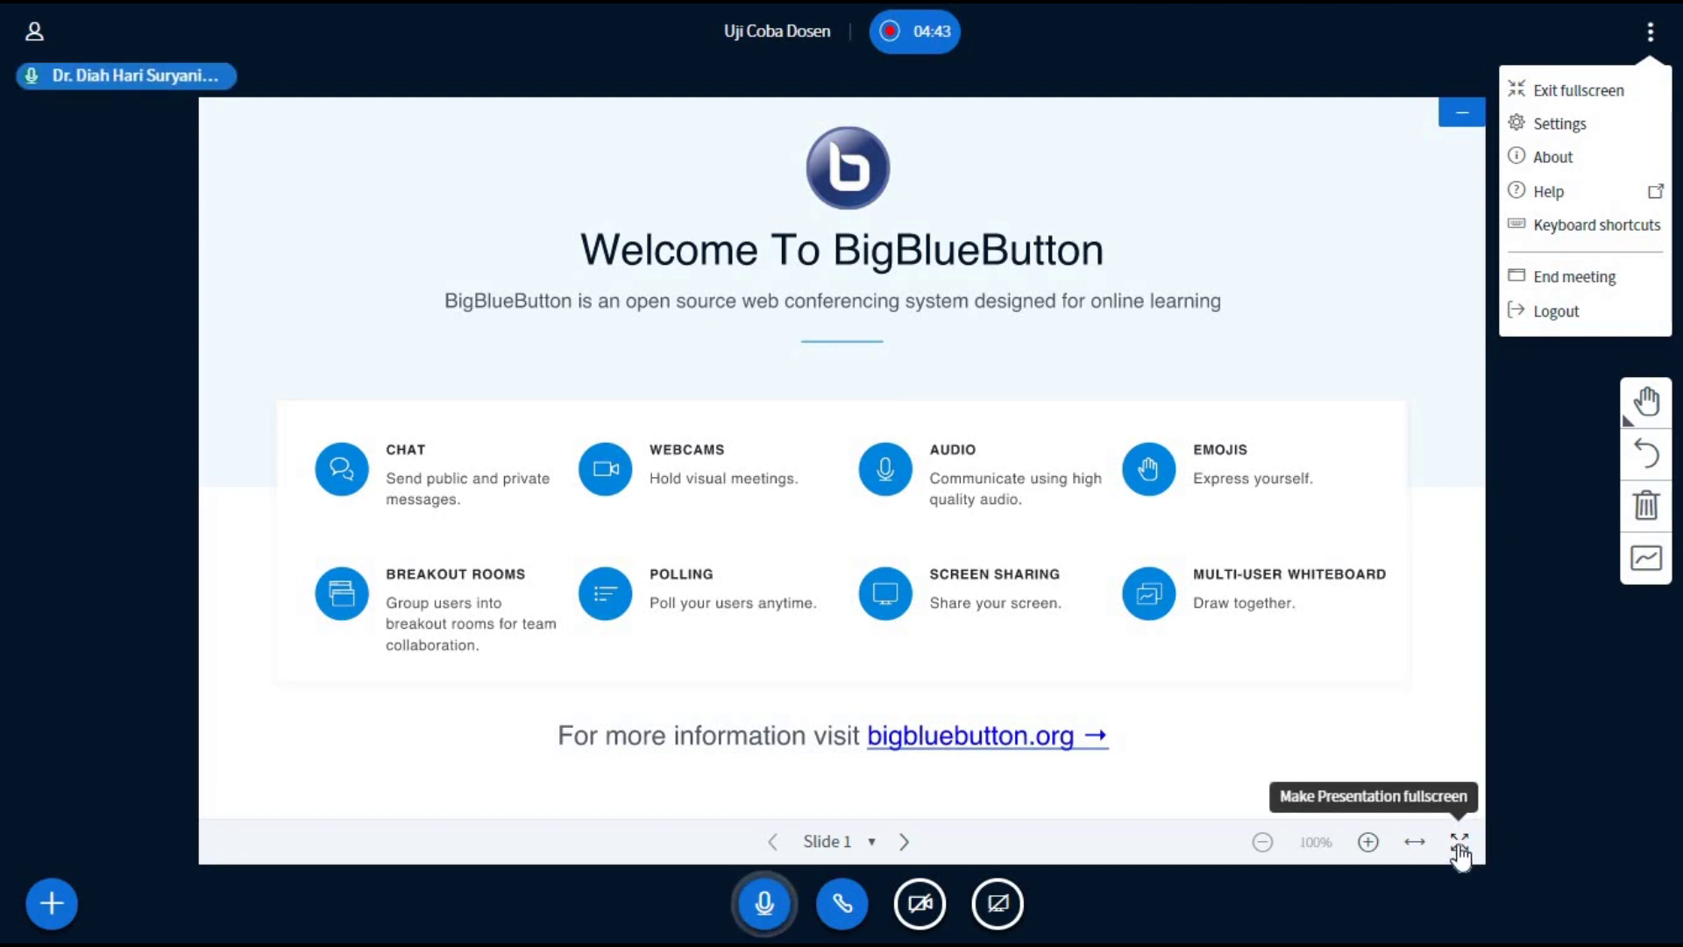
left_click(1550, 91)
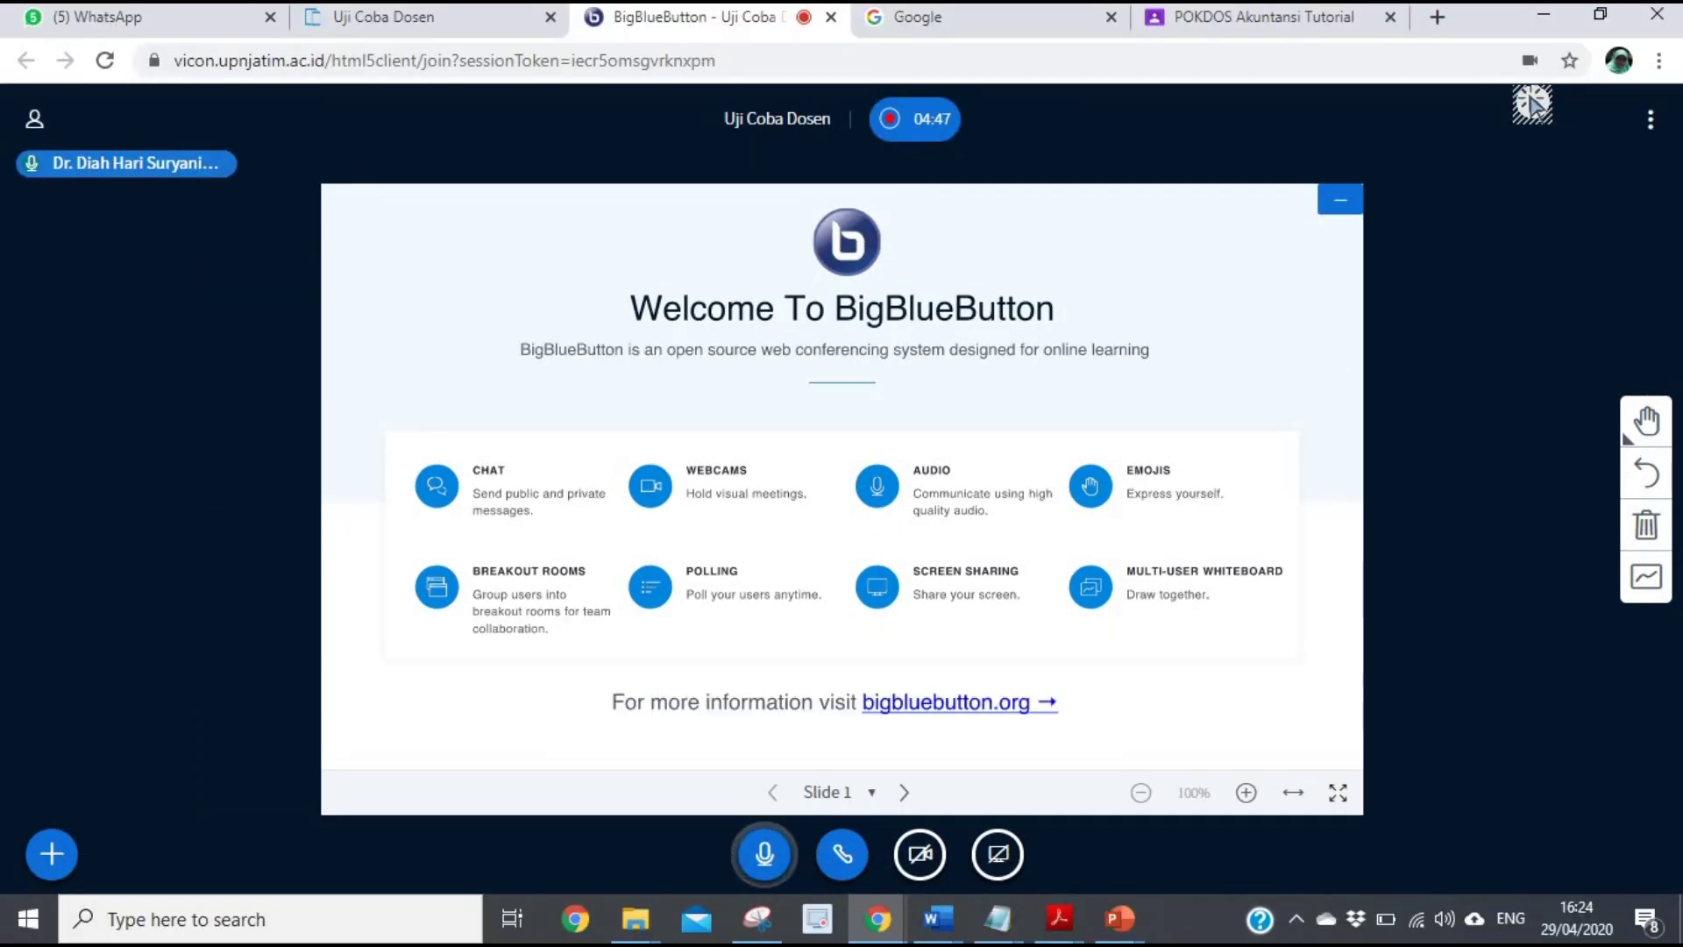
Step: Restore the users list with the public chat open and dismiss the Skype notification
left_click(34, 118)
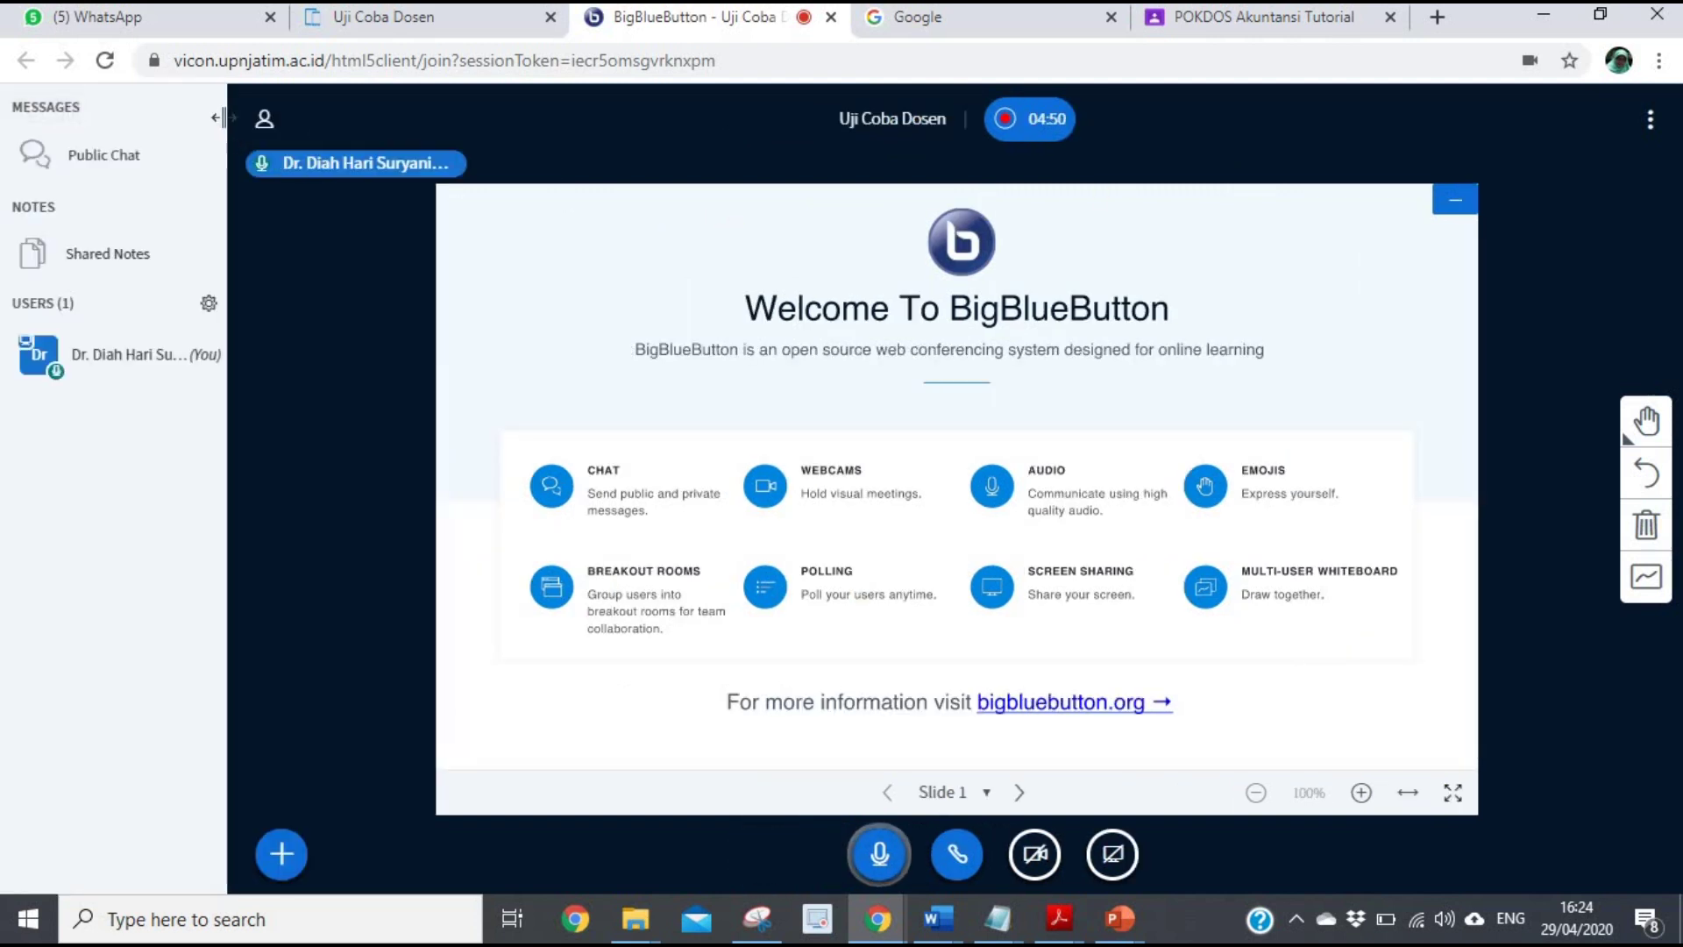
left_click(120, 167)
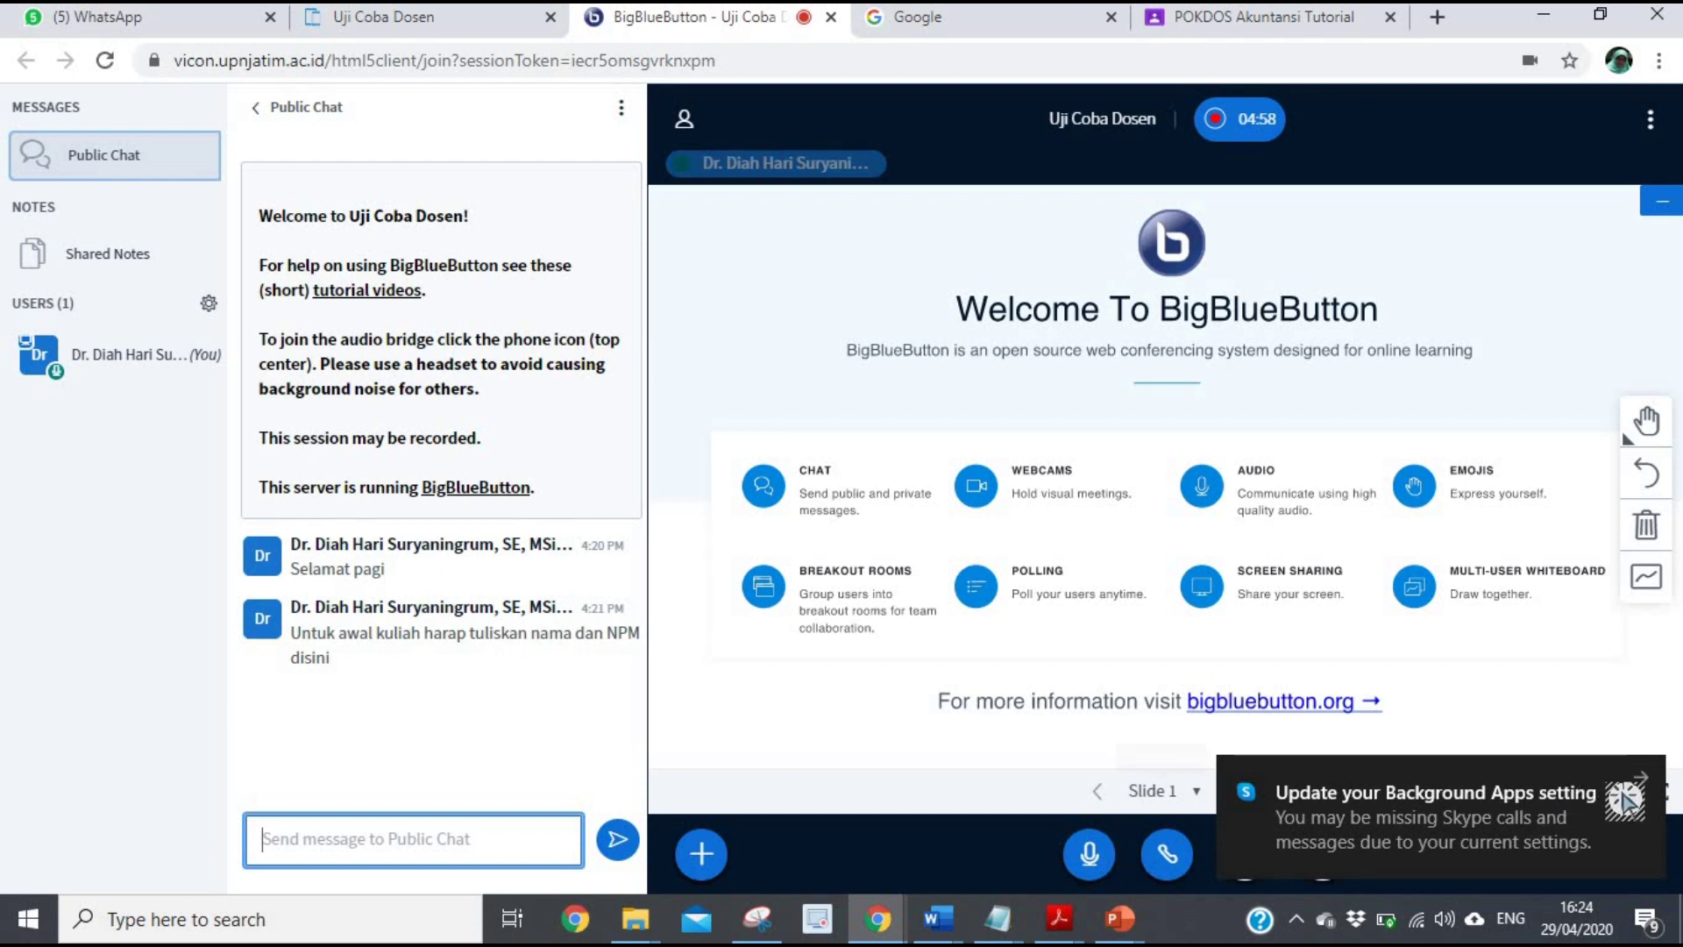
left_click(1643, 780)
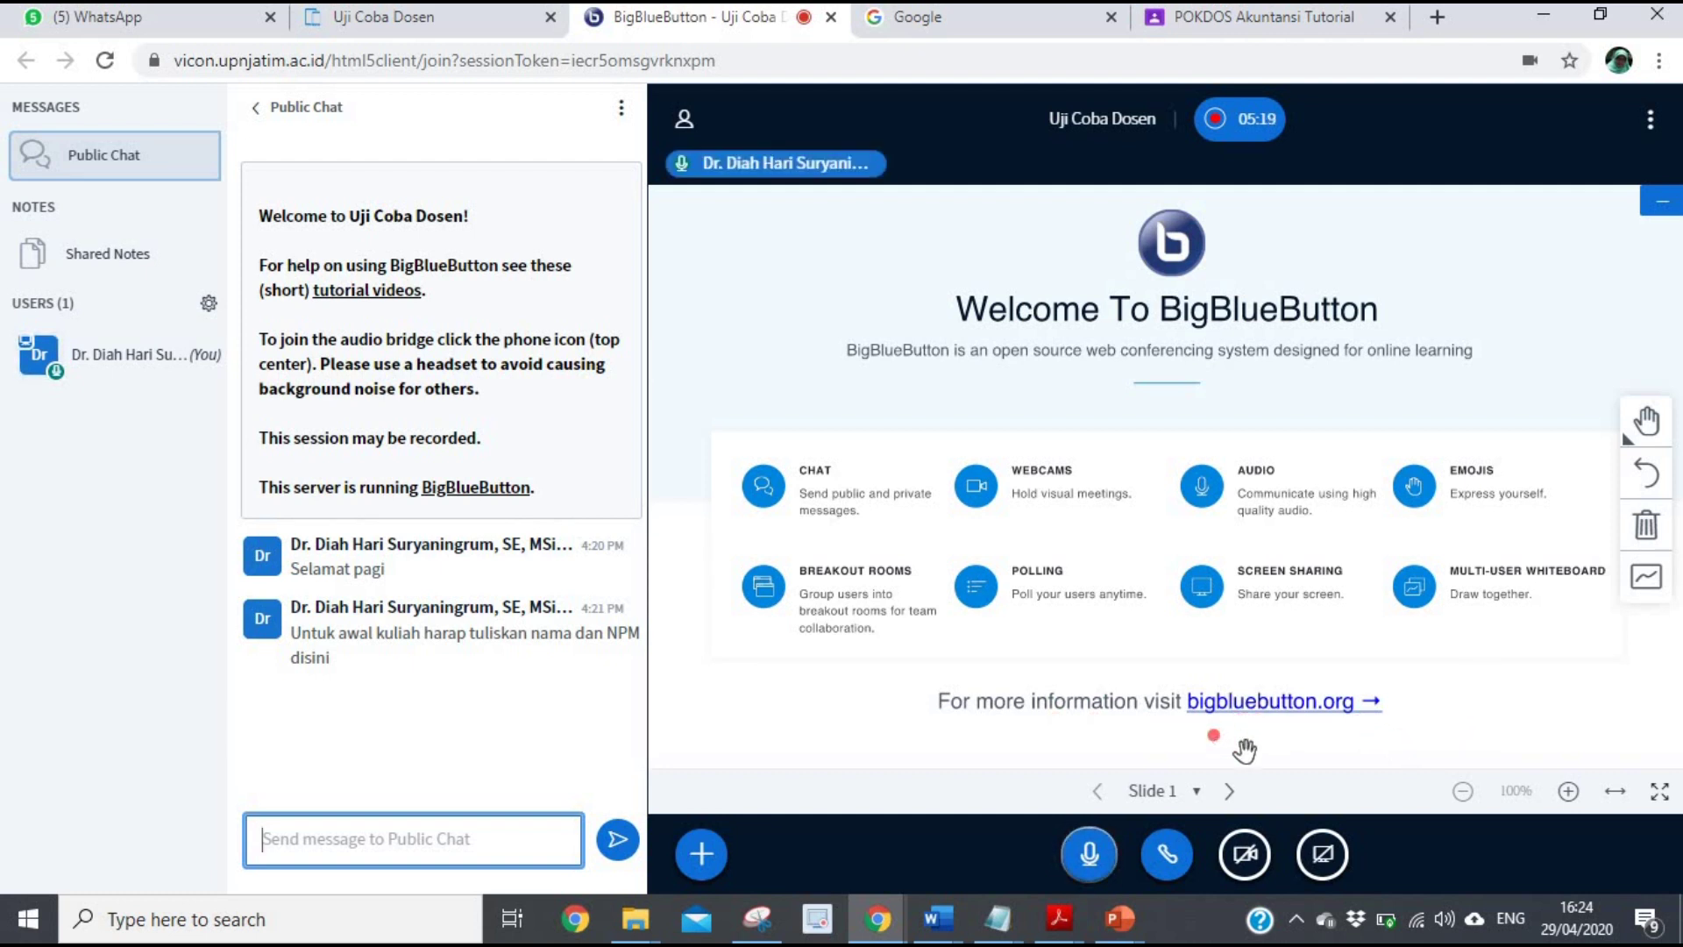
Step: Add a whiteboard text box reading "selamat datang" in the upper left area of blank slide 2
left_click(1230, 792)
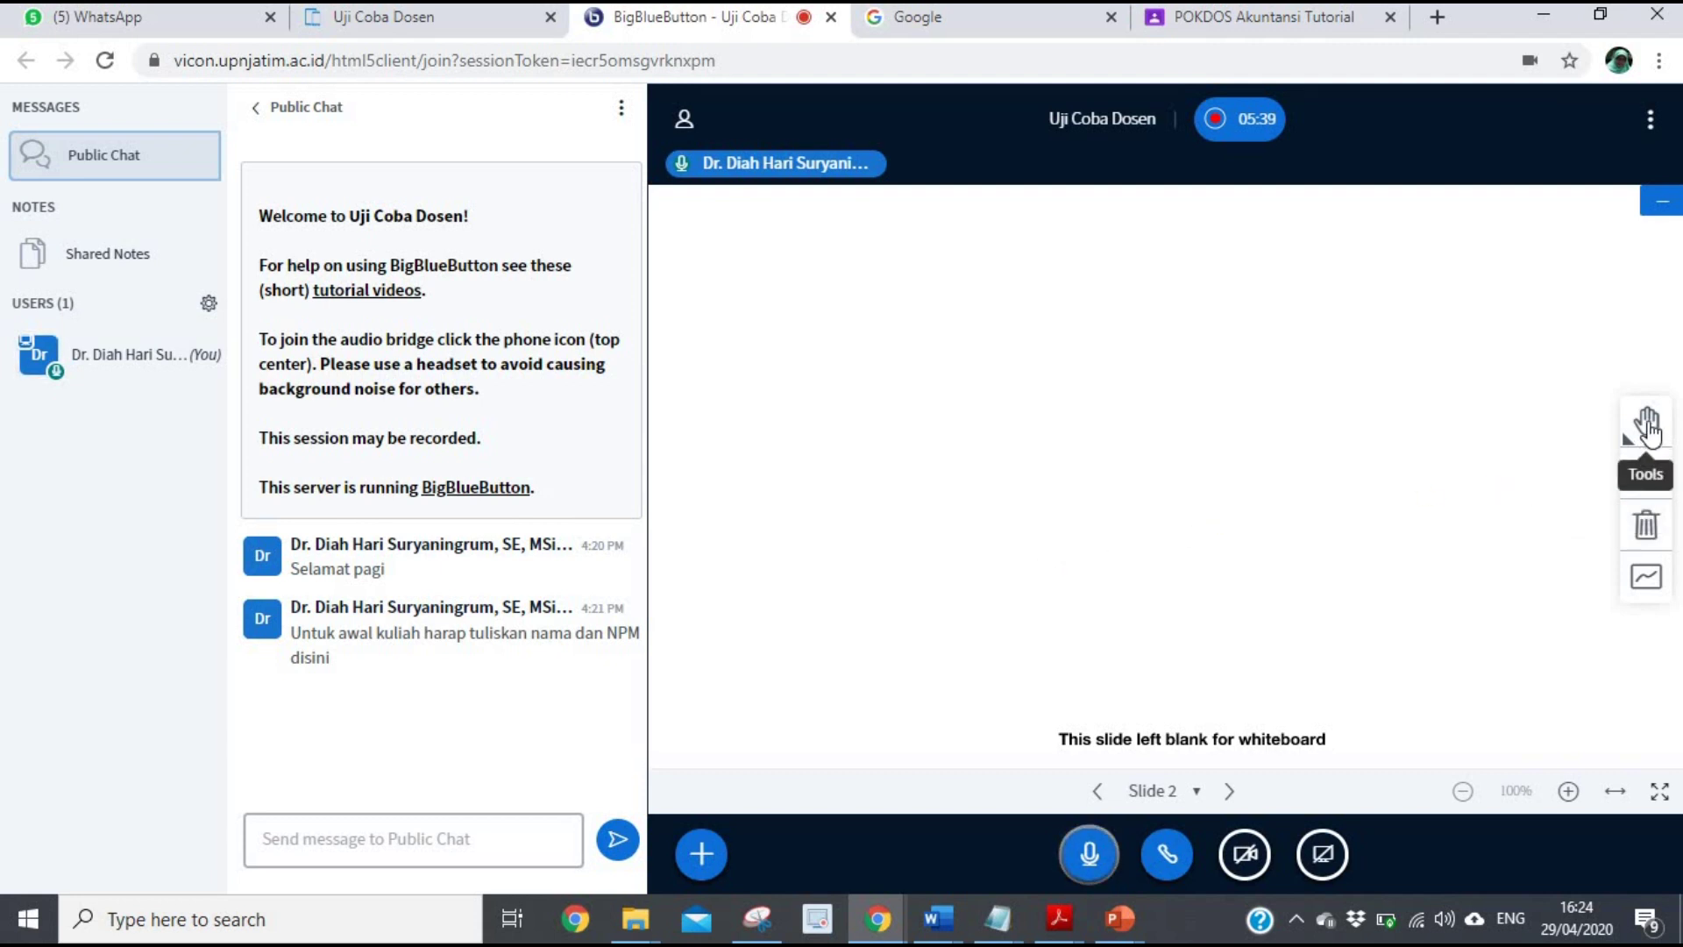
left_click(1648, 429)
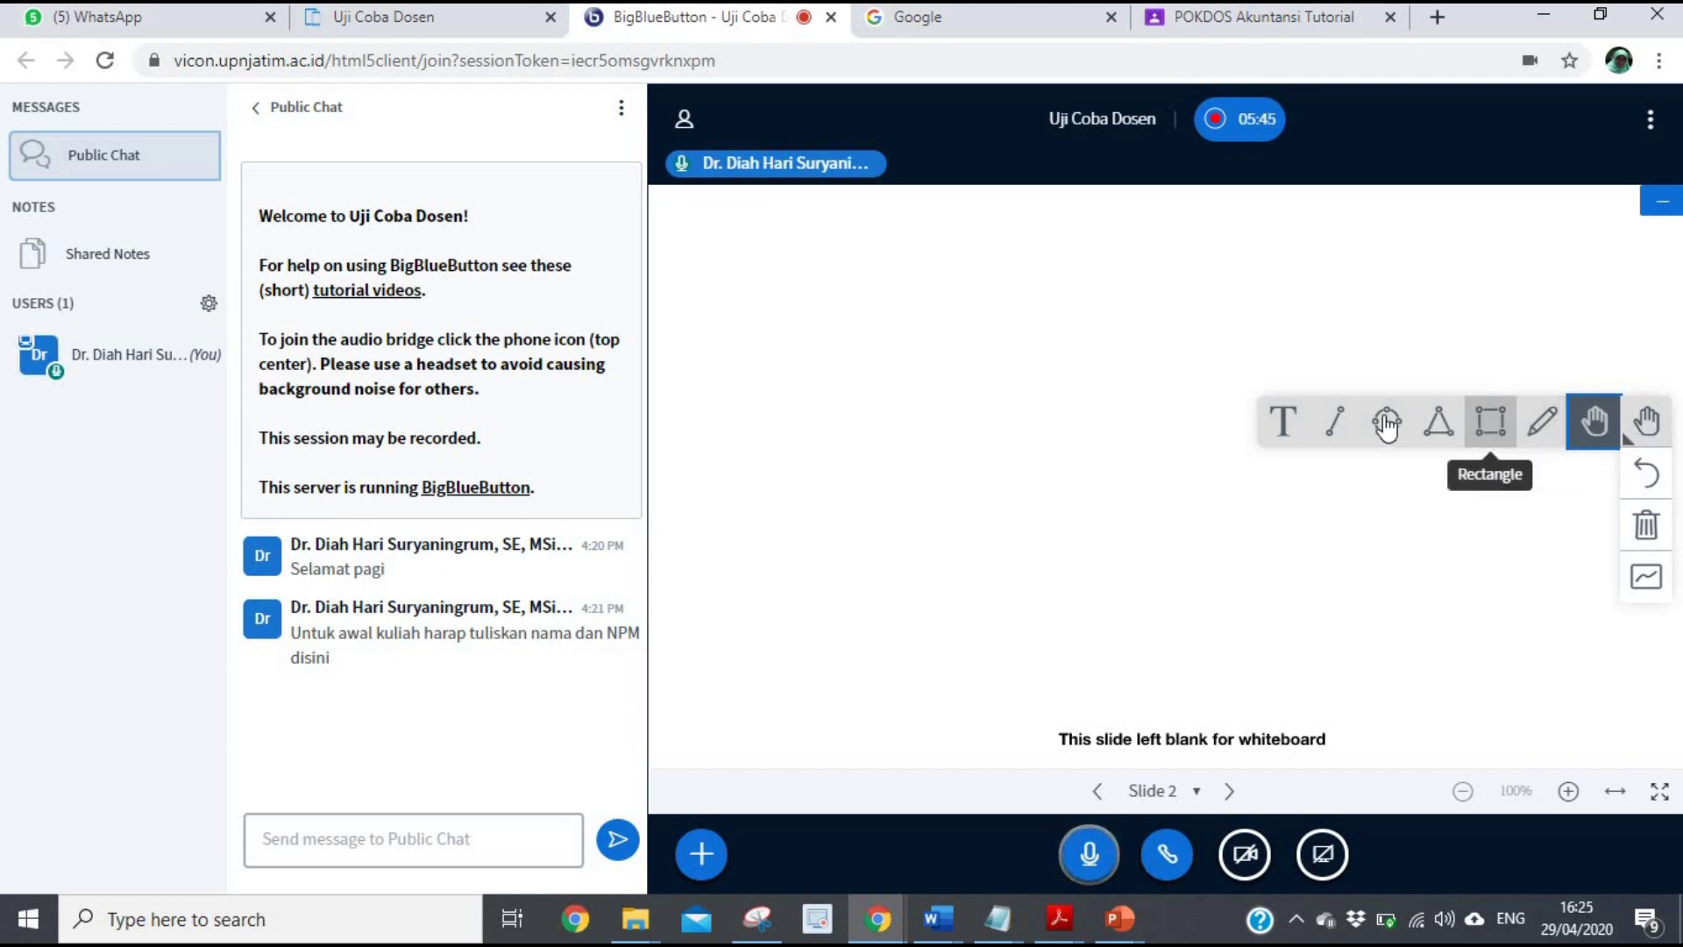
left_click(1290, 433)
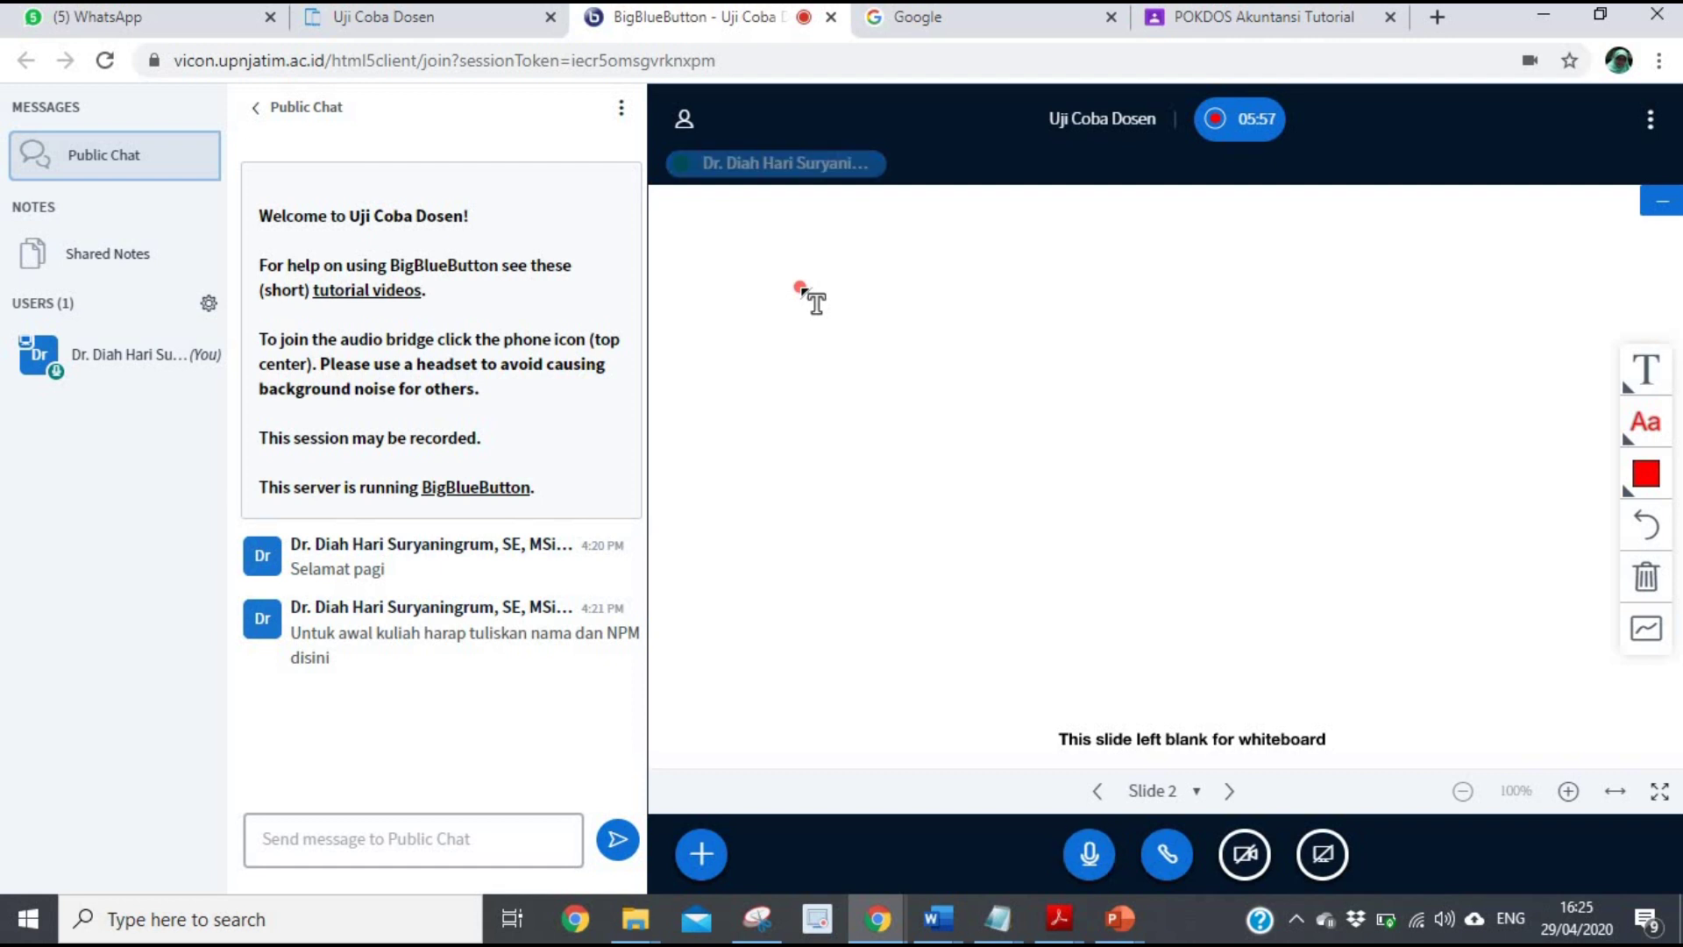
left_click_drag(775, 273, 983, 339)
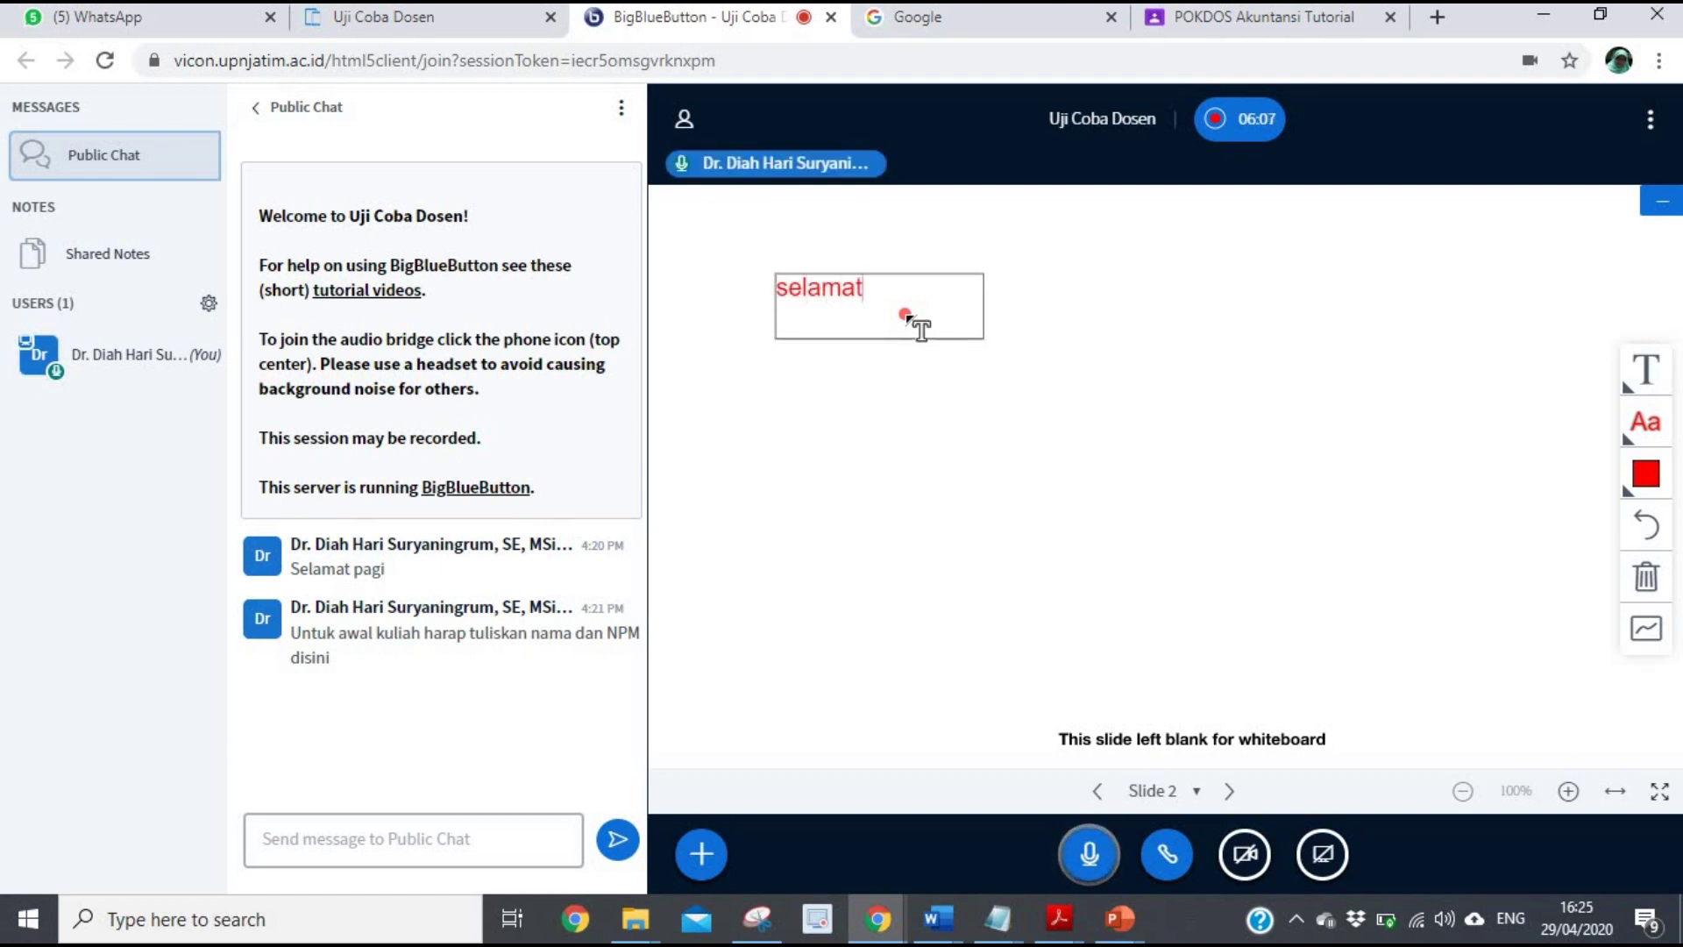
type("selamat data")
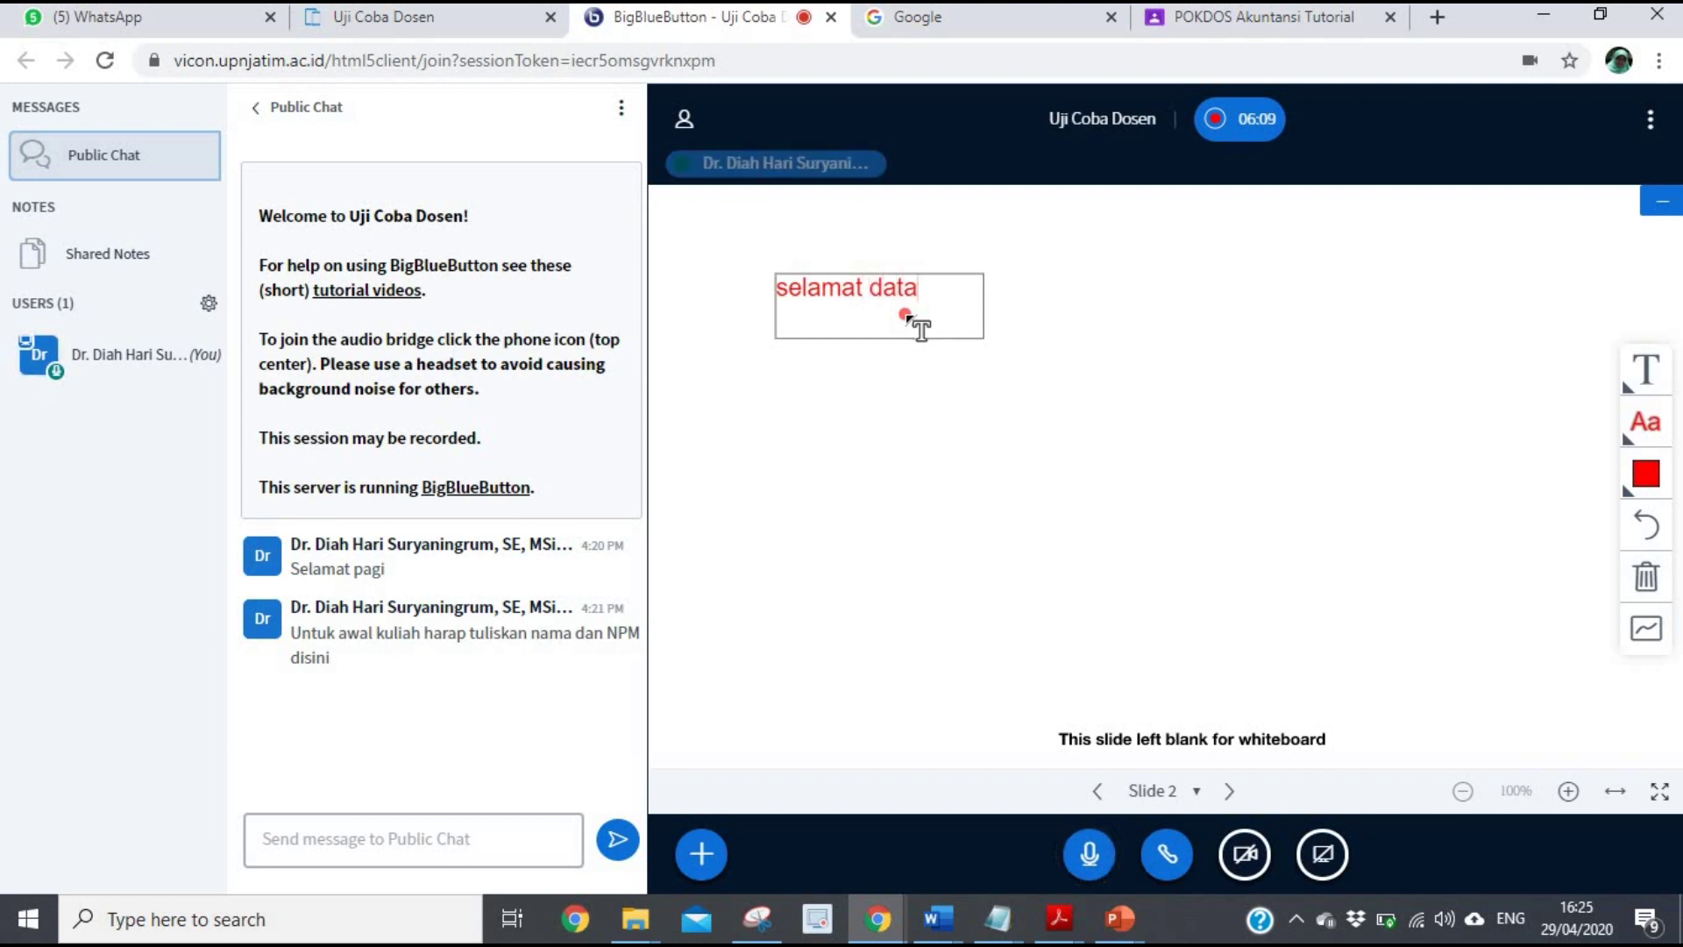
type("ng")
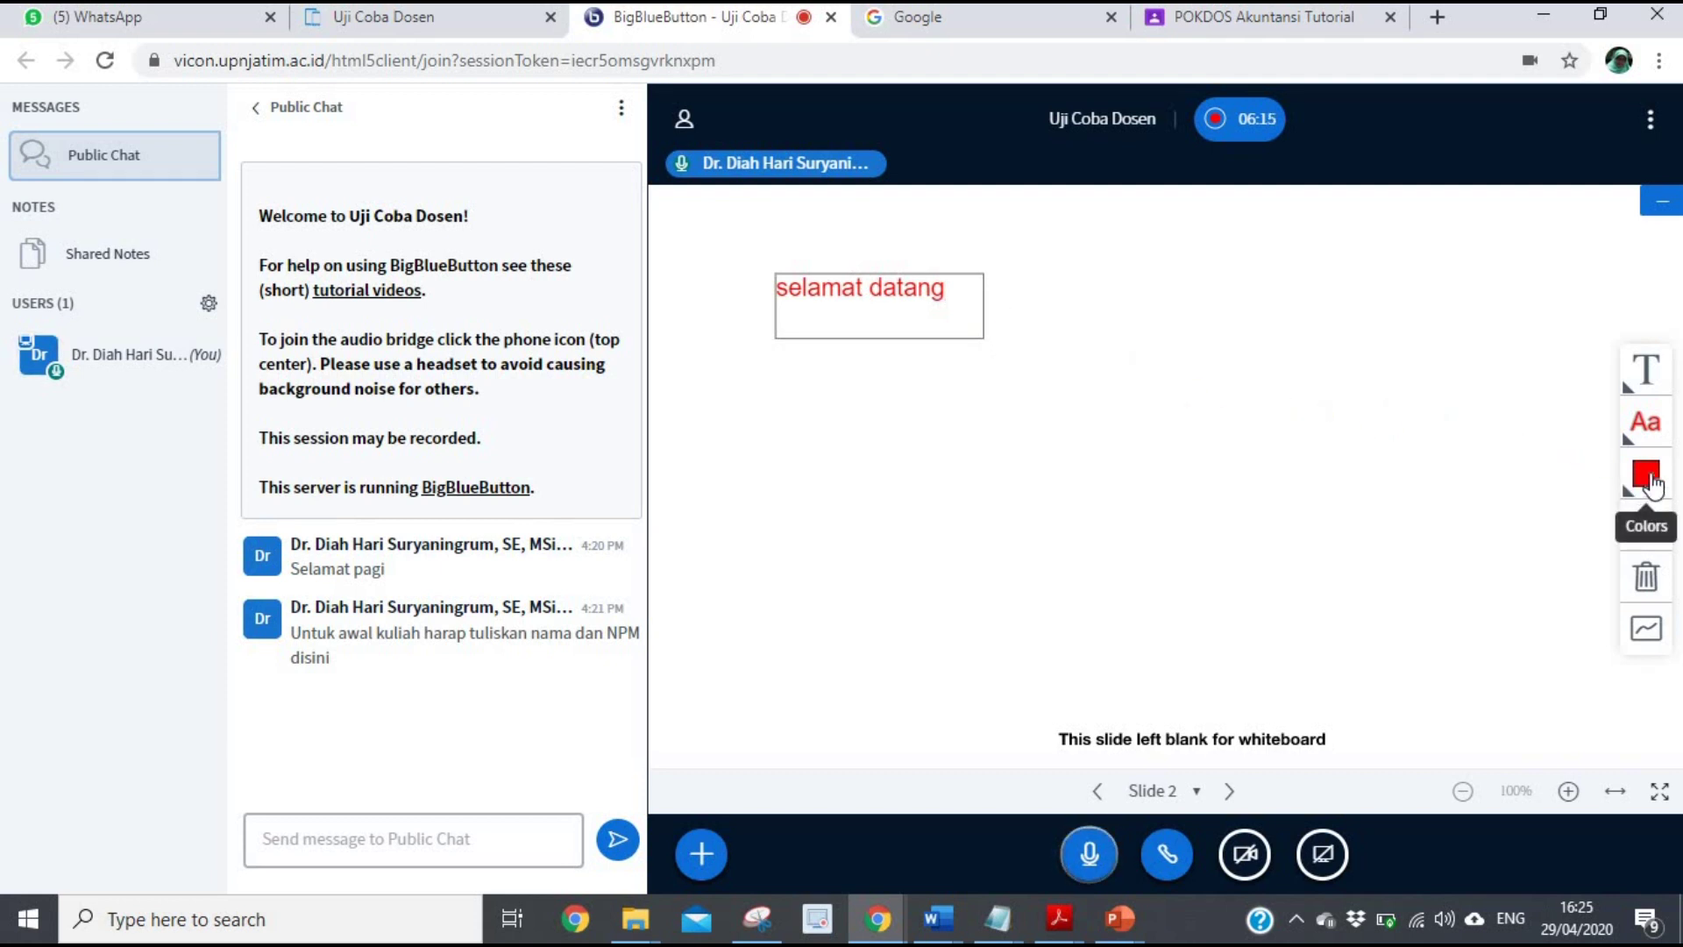
Step: Change the colour of the "selamat datang" text to blue and finish the text box
left_click(1651, 485)
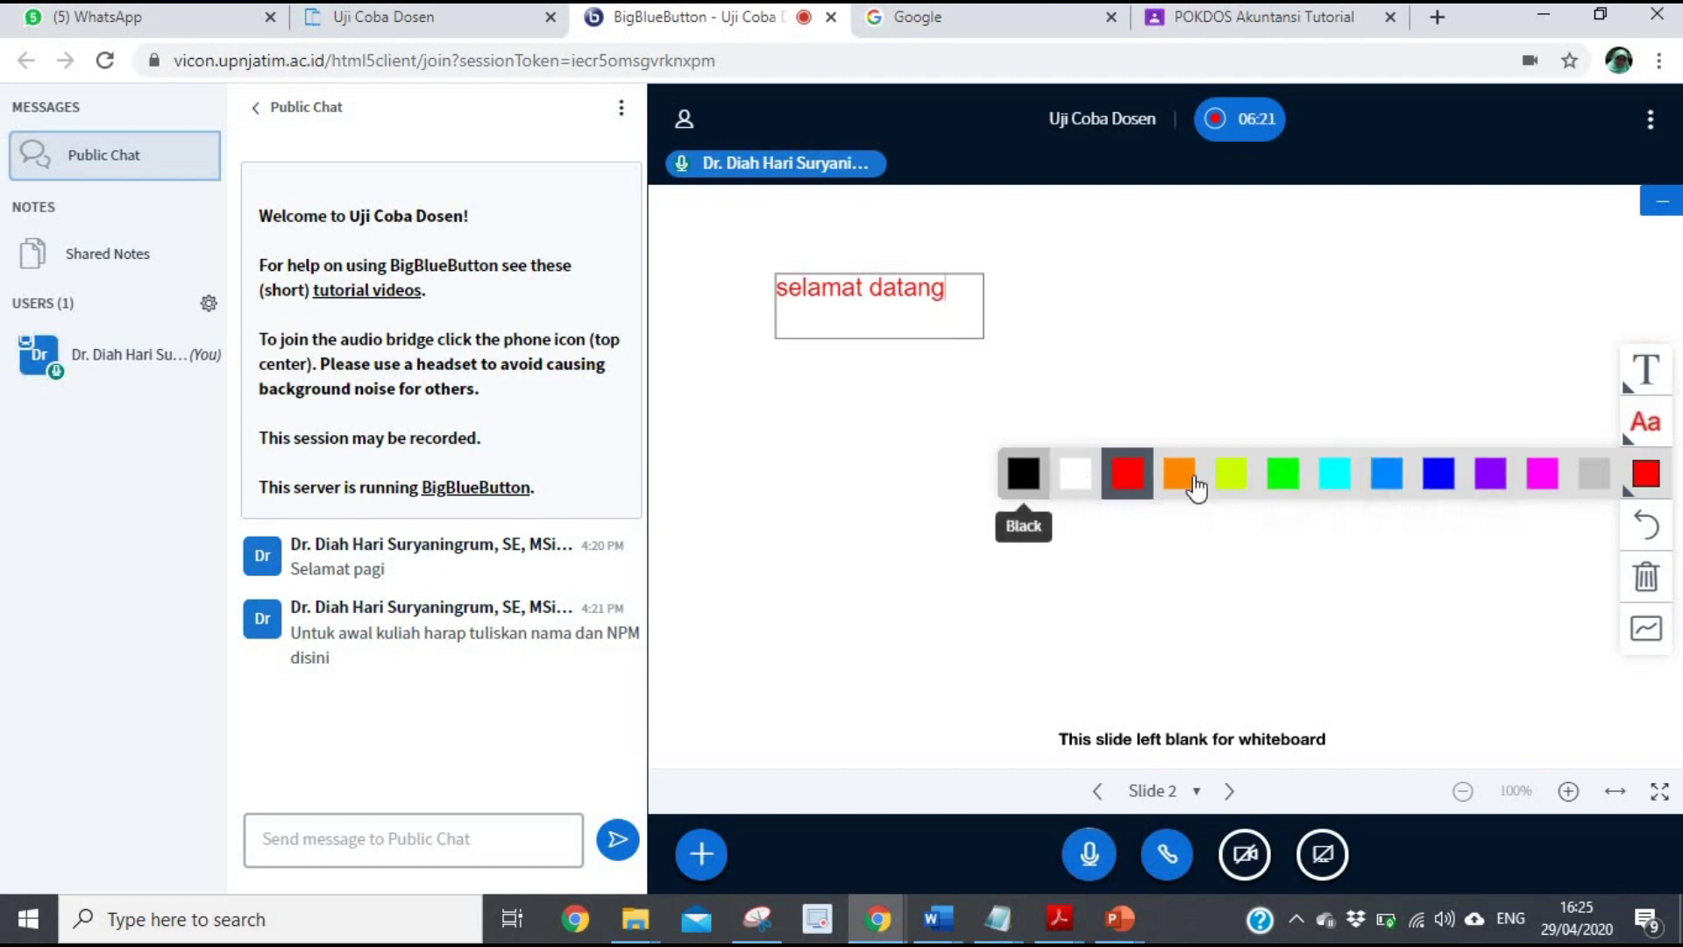
left_click(1455, 479)
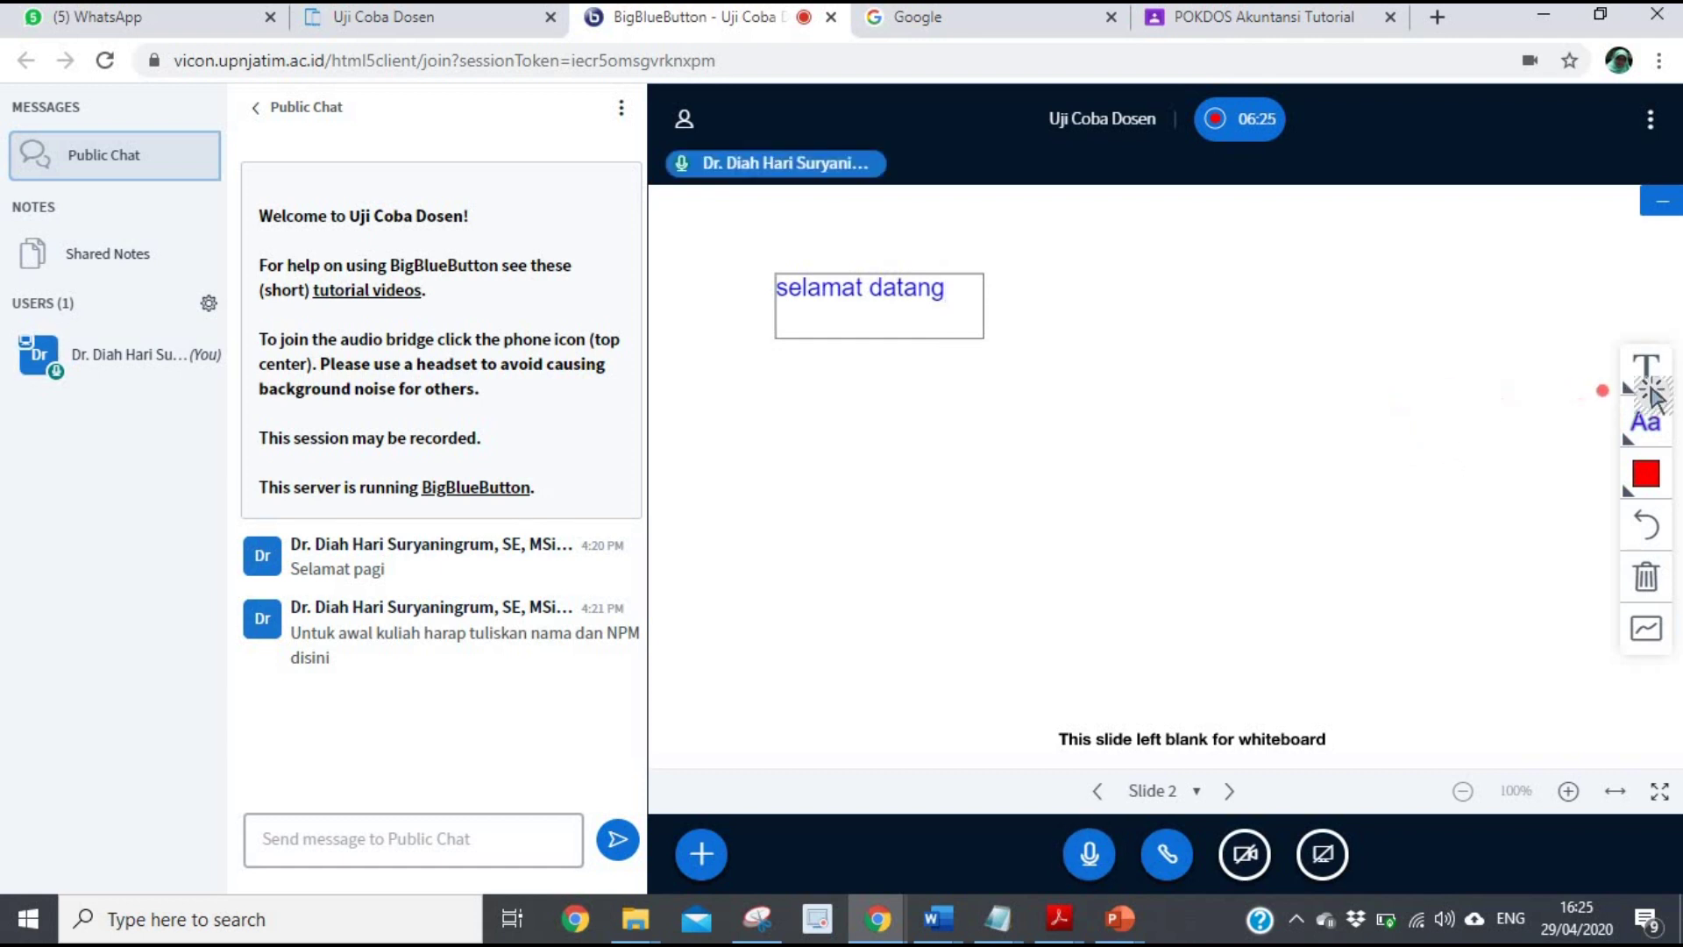
left_click(993, 340)
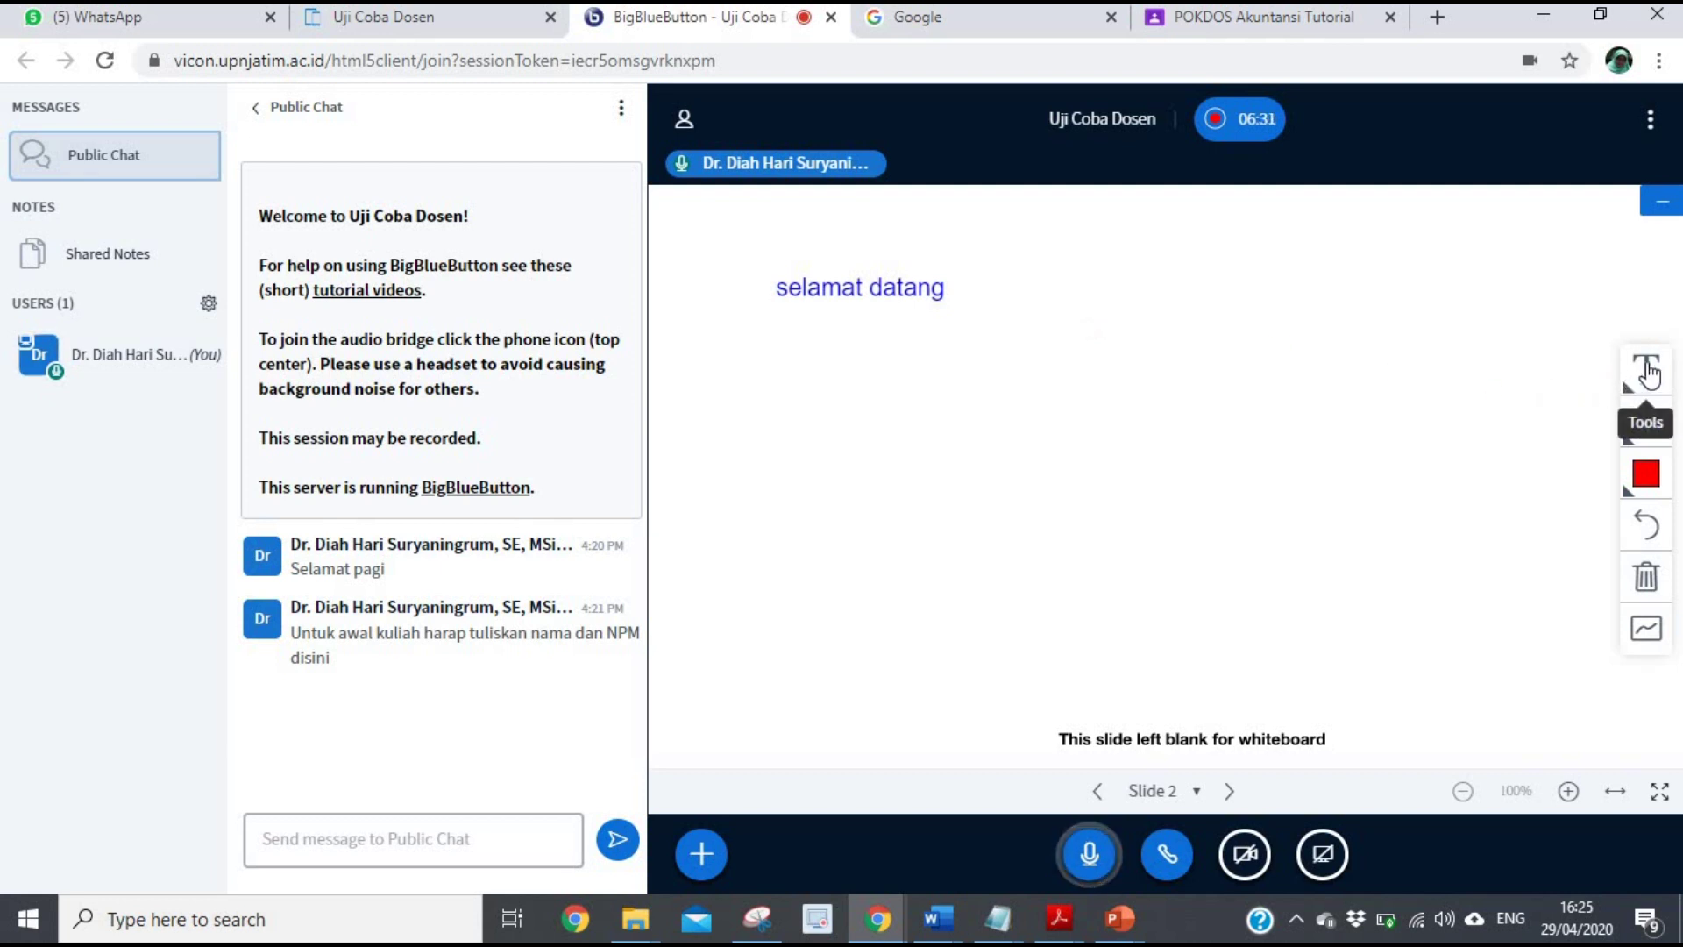
Step: Handwrite "apa kabar ?" in blue with the pencil below the "selamat datang" text on slide 2
left_click(1645, 366)
left_click(1542, 368)
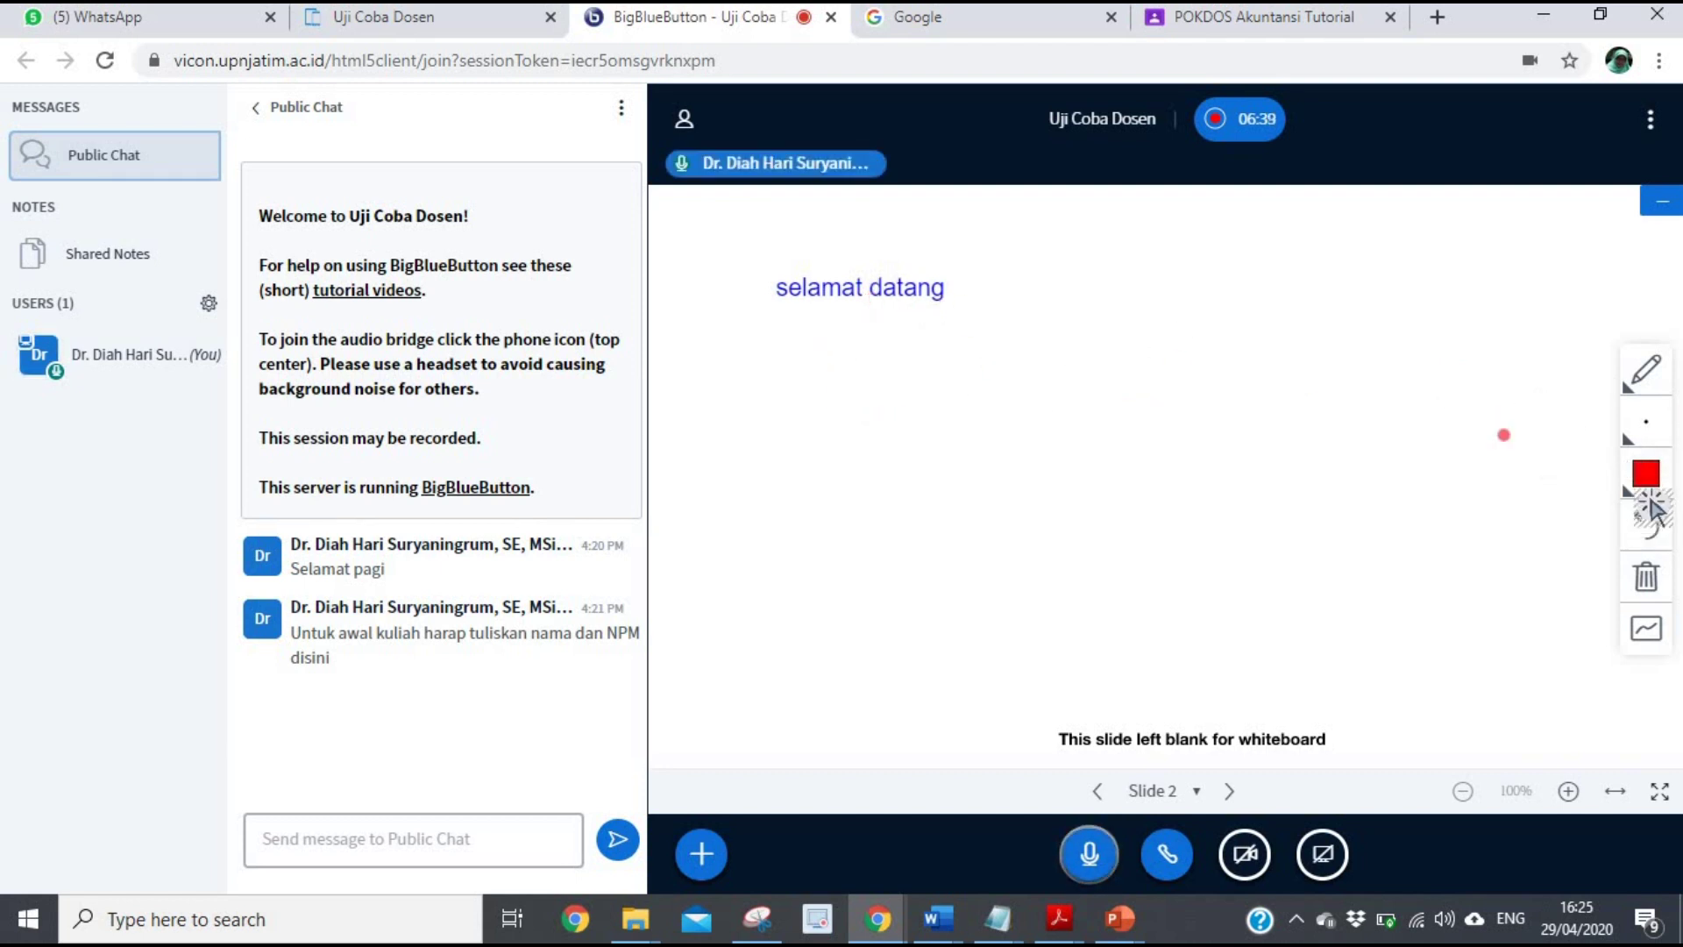
left_click(1646, 475)
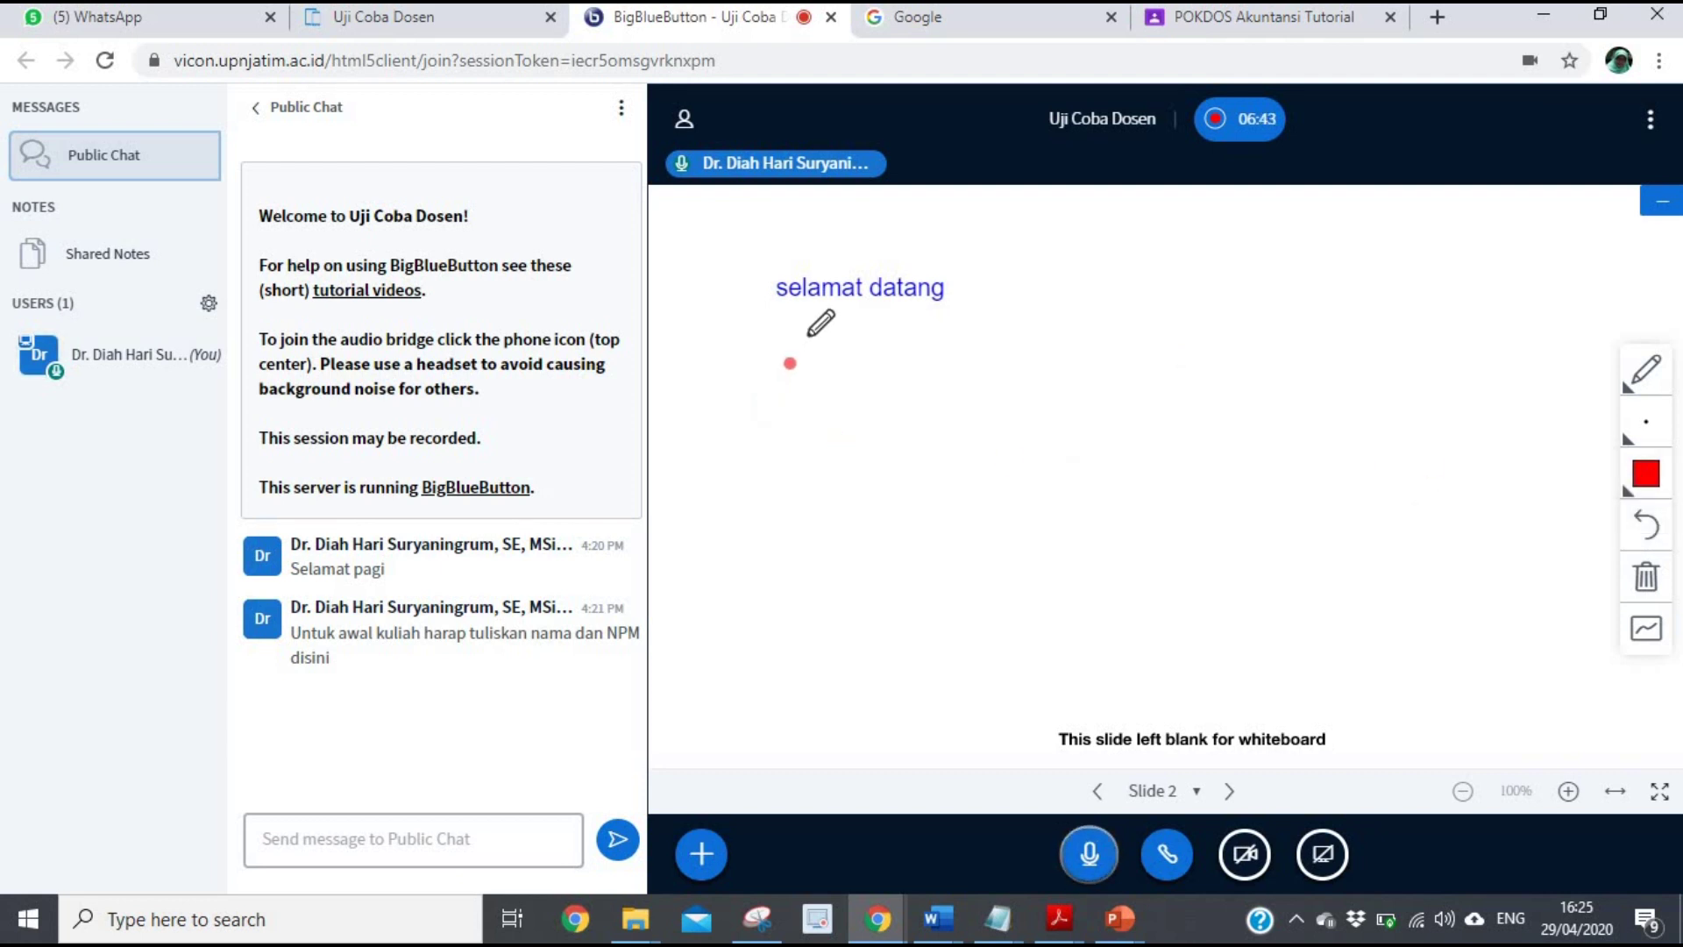
mouse_move(805, 351)
left_mouse_down()
mouse_move(815, 364)
mouse_move(884, 342)
mouse_move(885, 361)
mouse_move(954, 342)
mouse_move(954, 320)
mouse_move(947, 351)
mouse_move(1022, 350)
mouse_move(1033, 319)
mouse_move(998, 331)
mouse_move(1103, 354)
mouse_move(1113, 326)
mouse_move(1134, 335)
left_mouse_up()
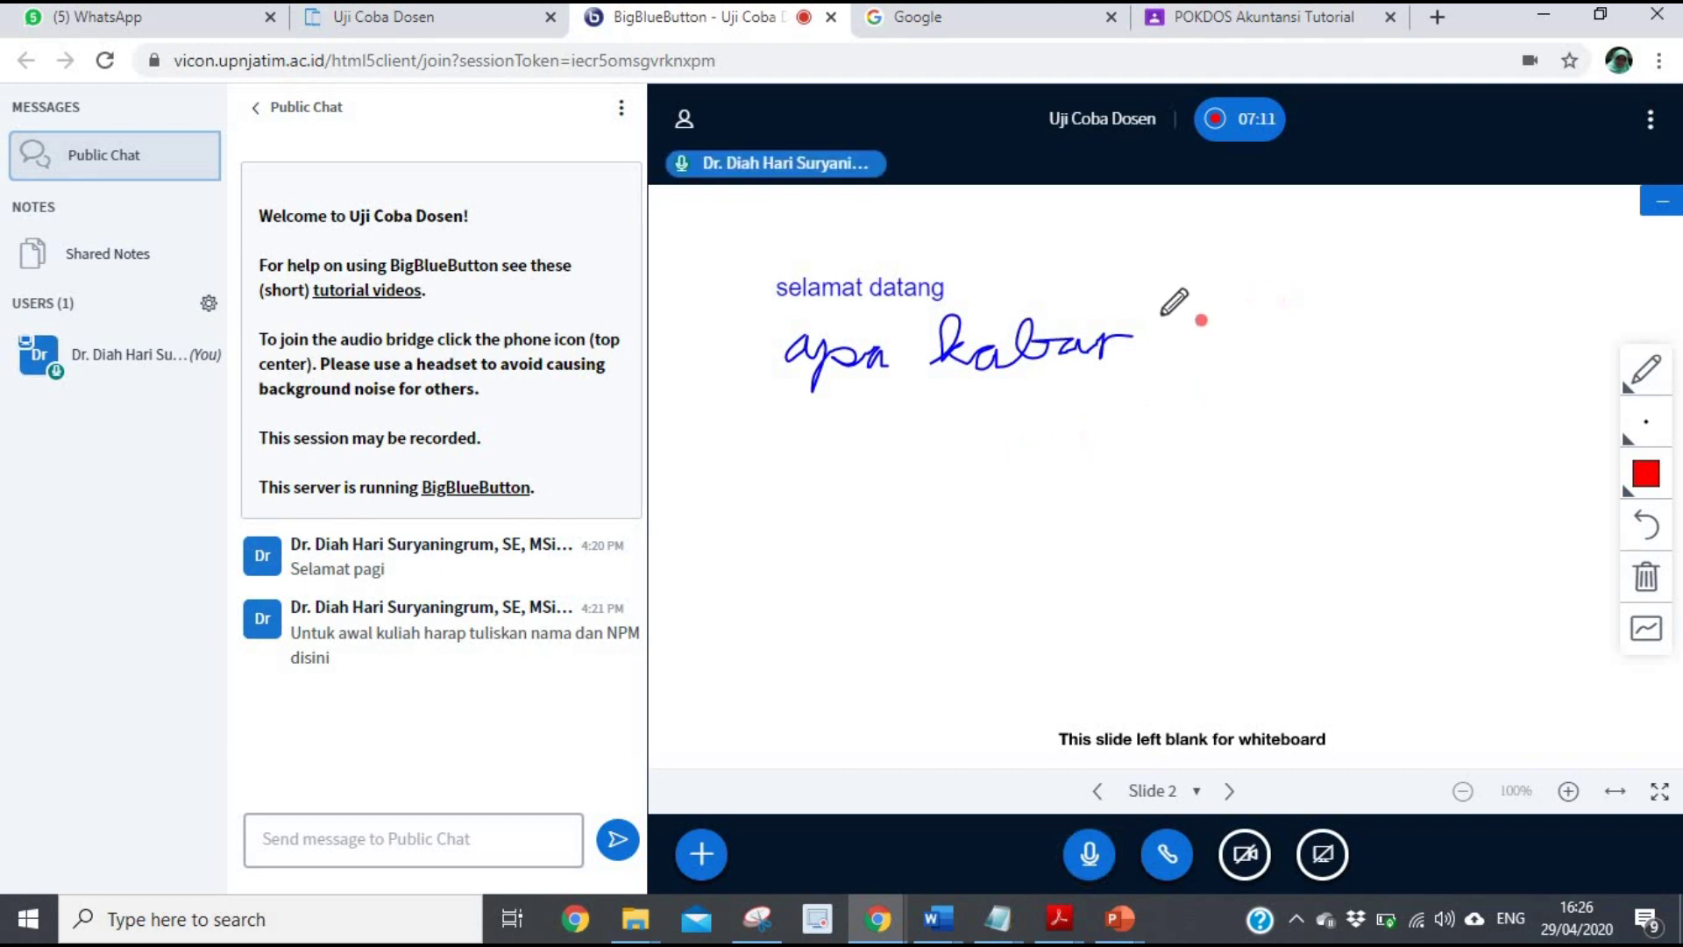
left_click_drag(1176, 306, 1175, 358)
left_click(1174, 372)
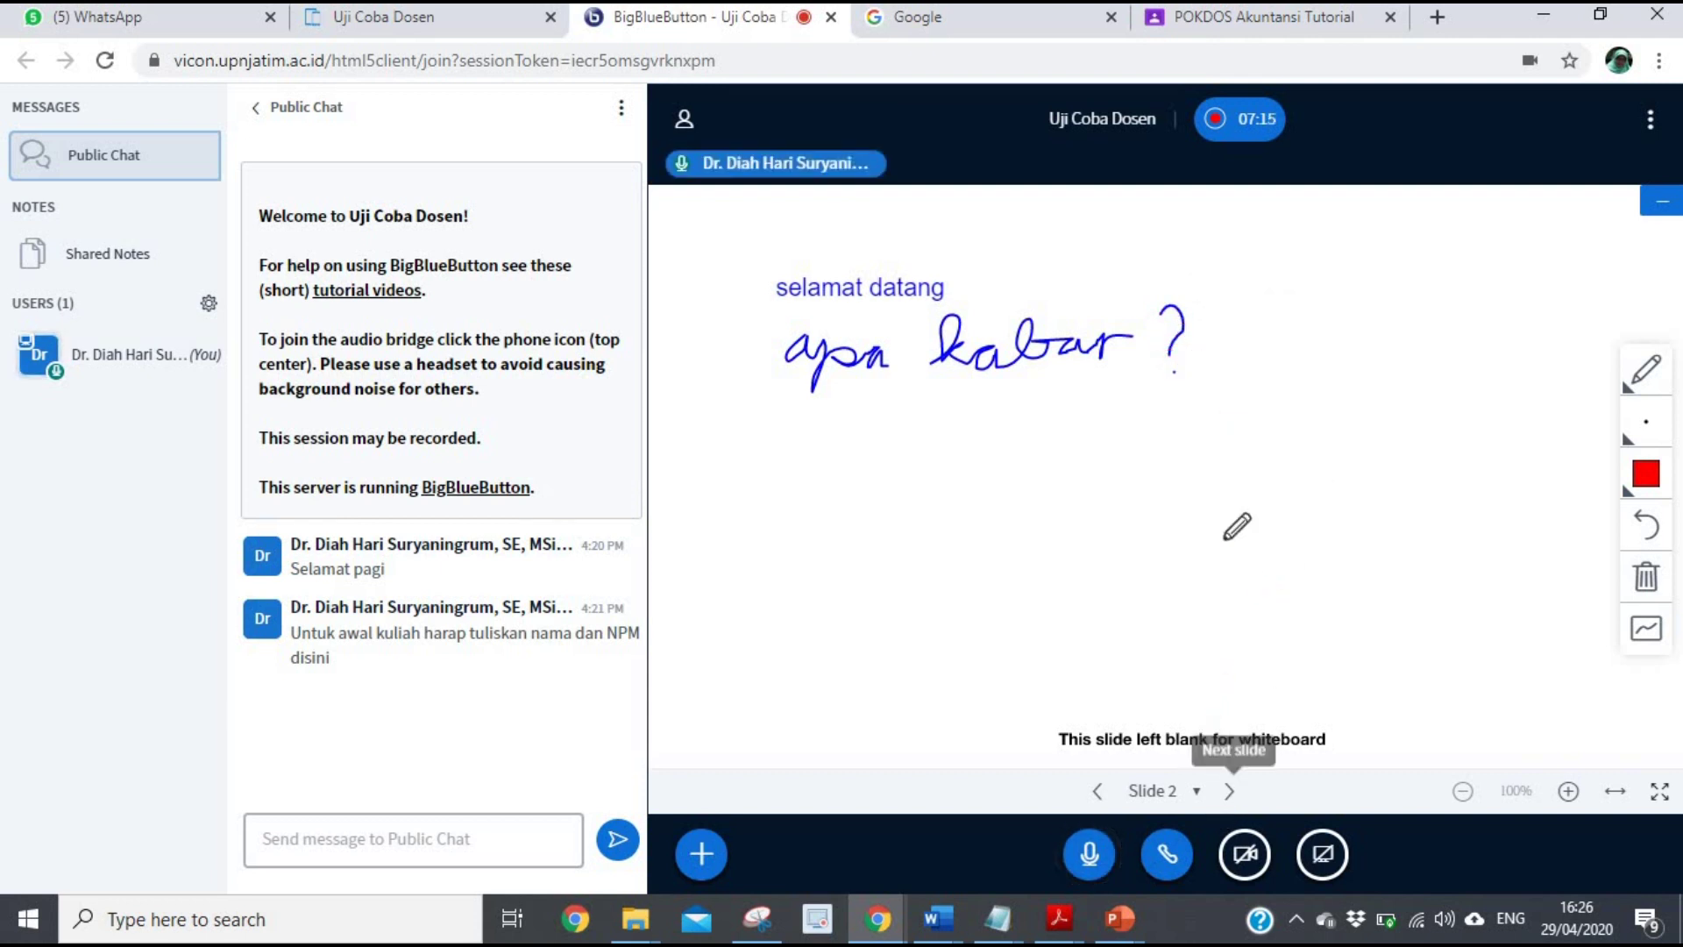
Step: Show blank slide 3, return to slide 2 and undo the handwritten strokes back to the word "apa"
left_click(1230, 792)
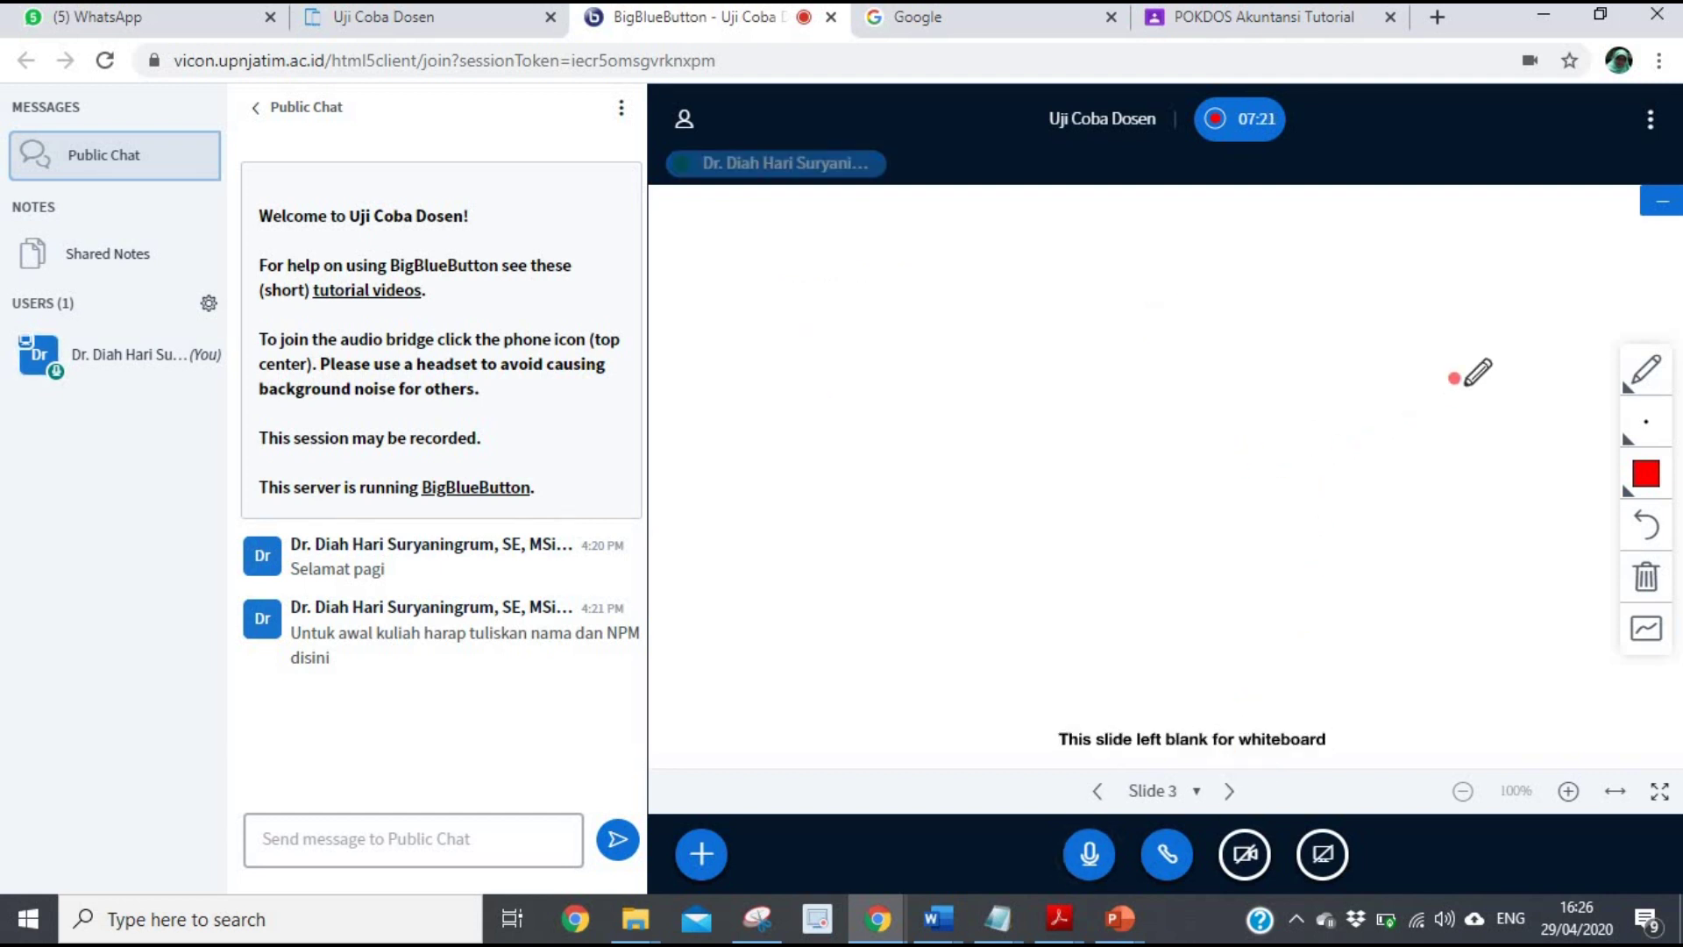
left_click(1098, 791)
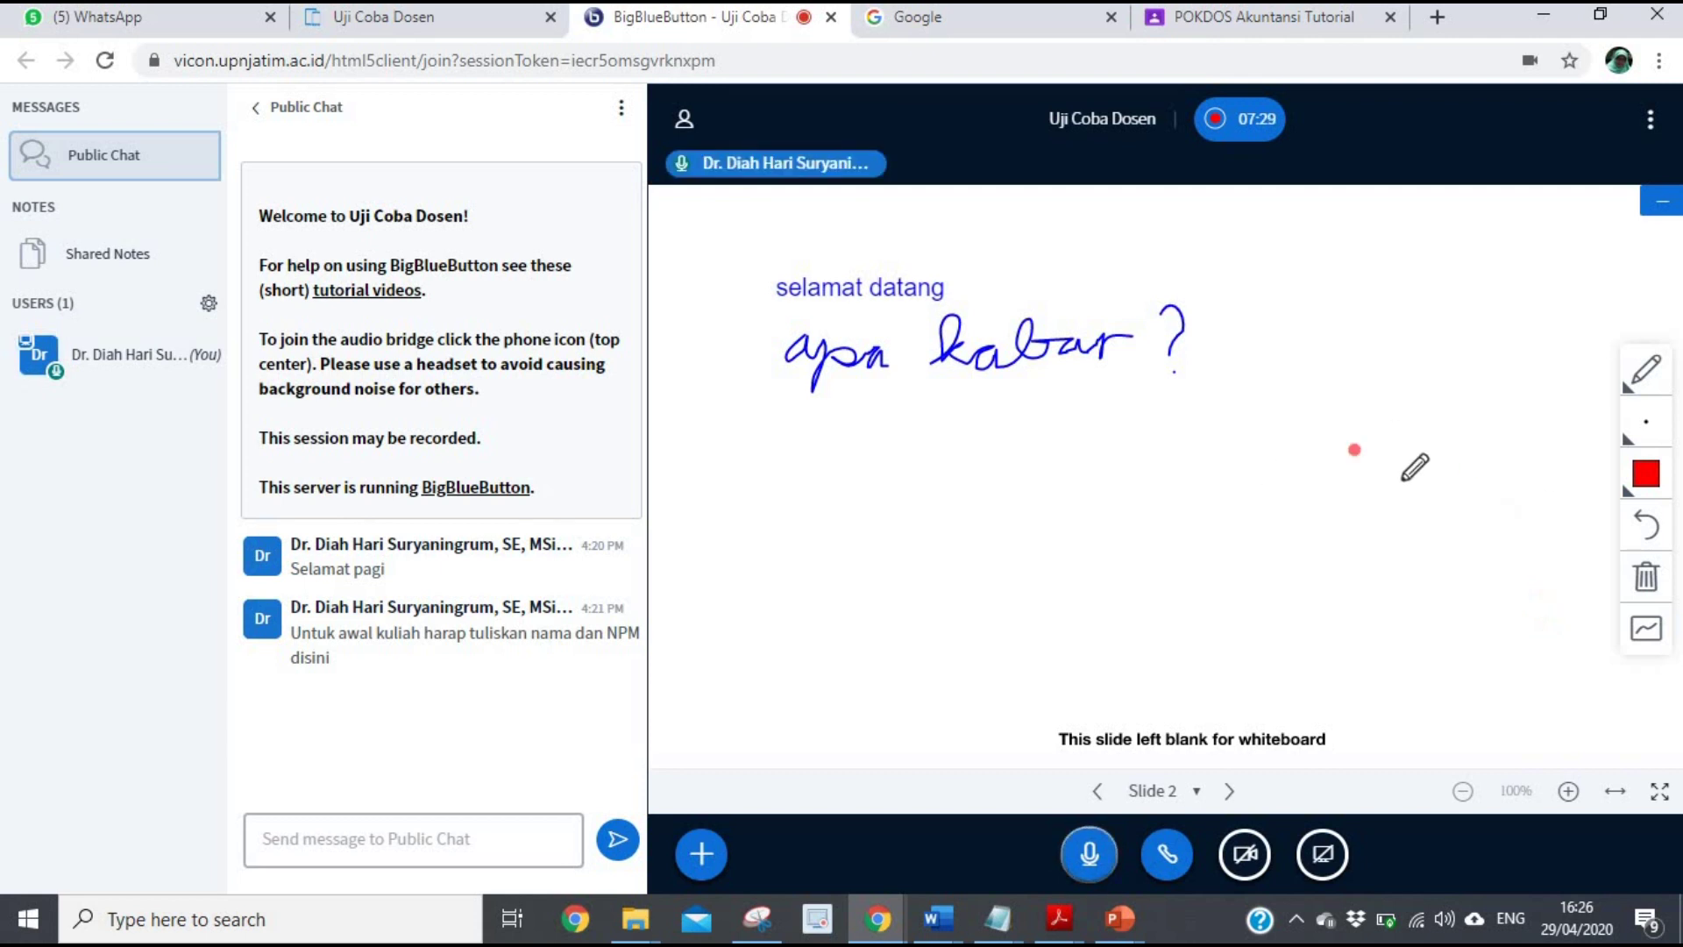
left_click(1648, 526)
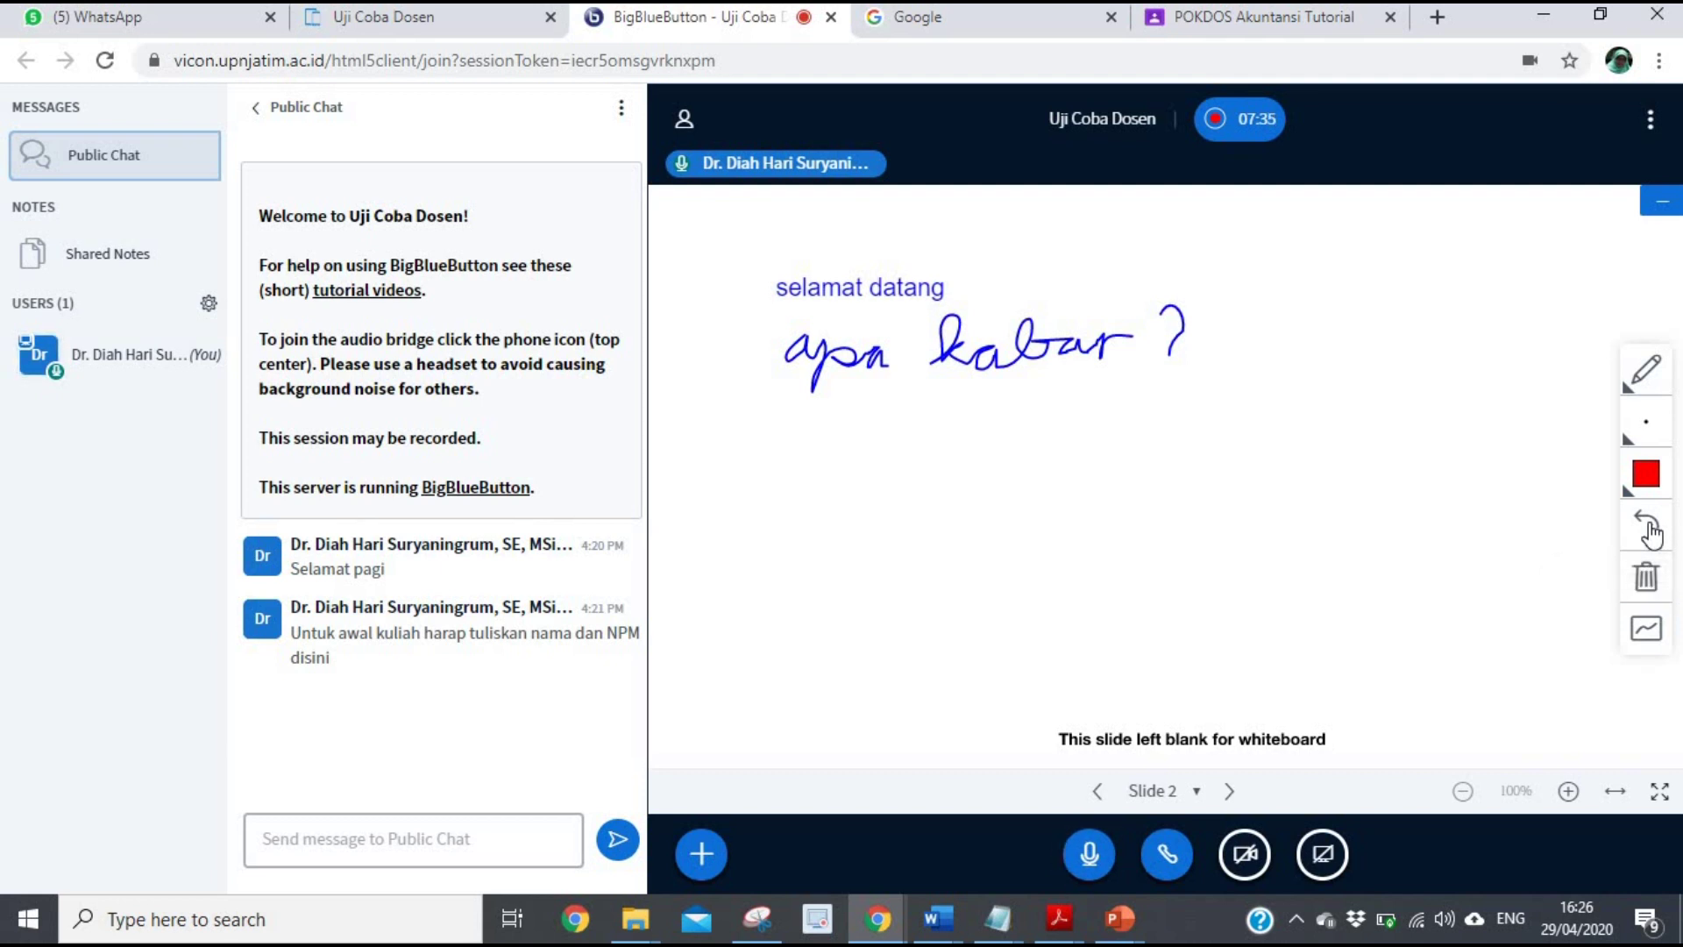
left_click(1647, 526)
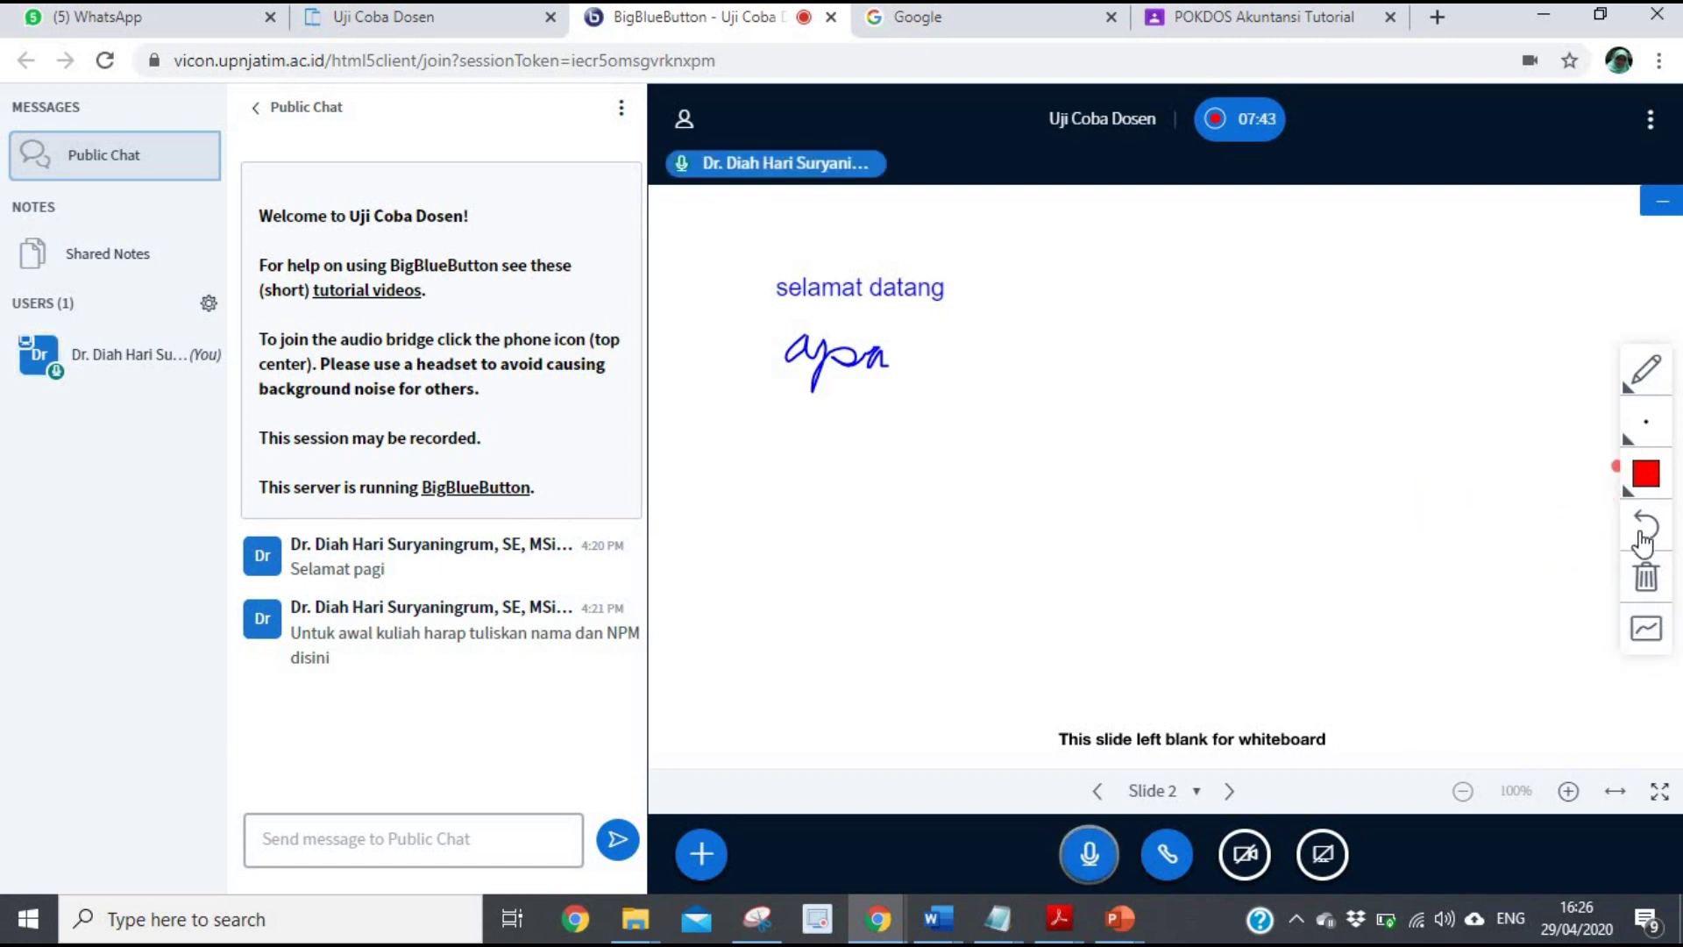
Step: Turn the multi-user whiteboard on and back off
left_click(1644, 633)
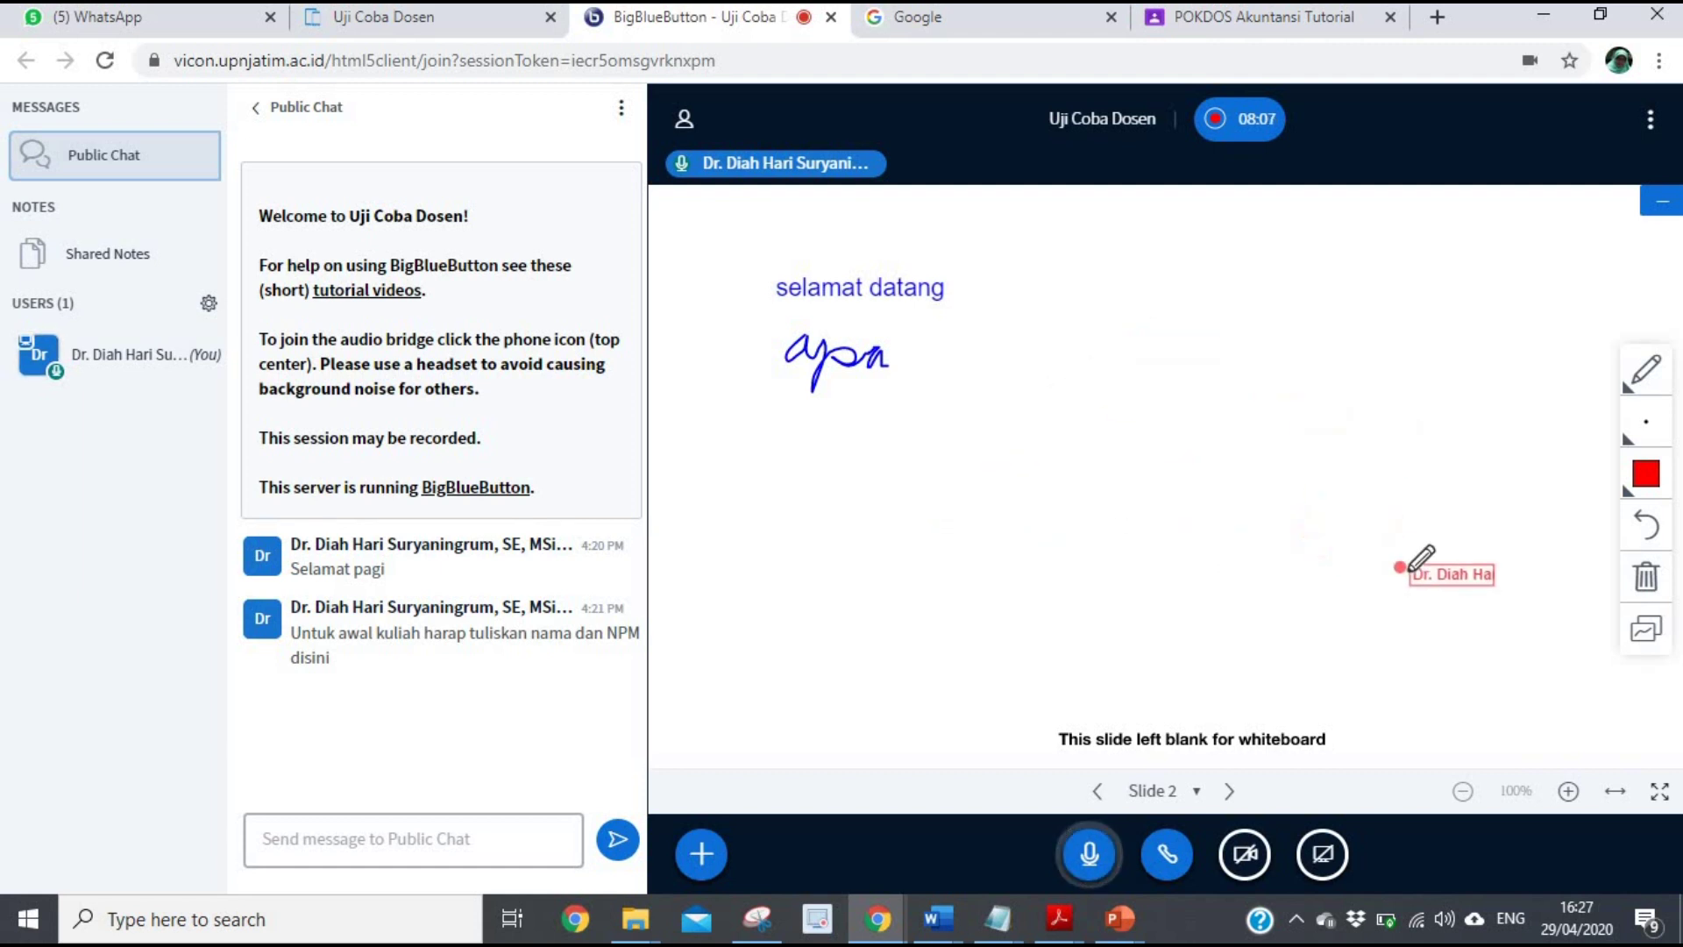
left_click(1652, 635)
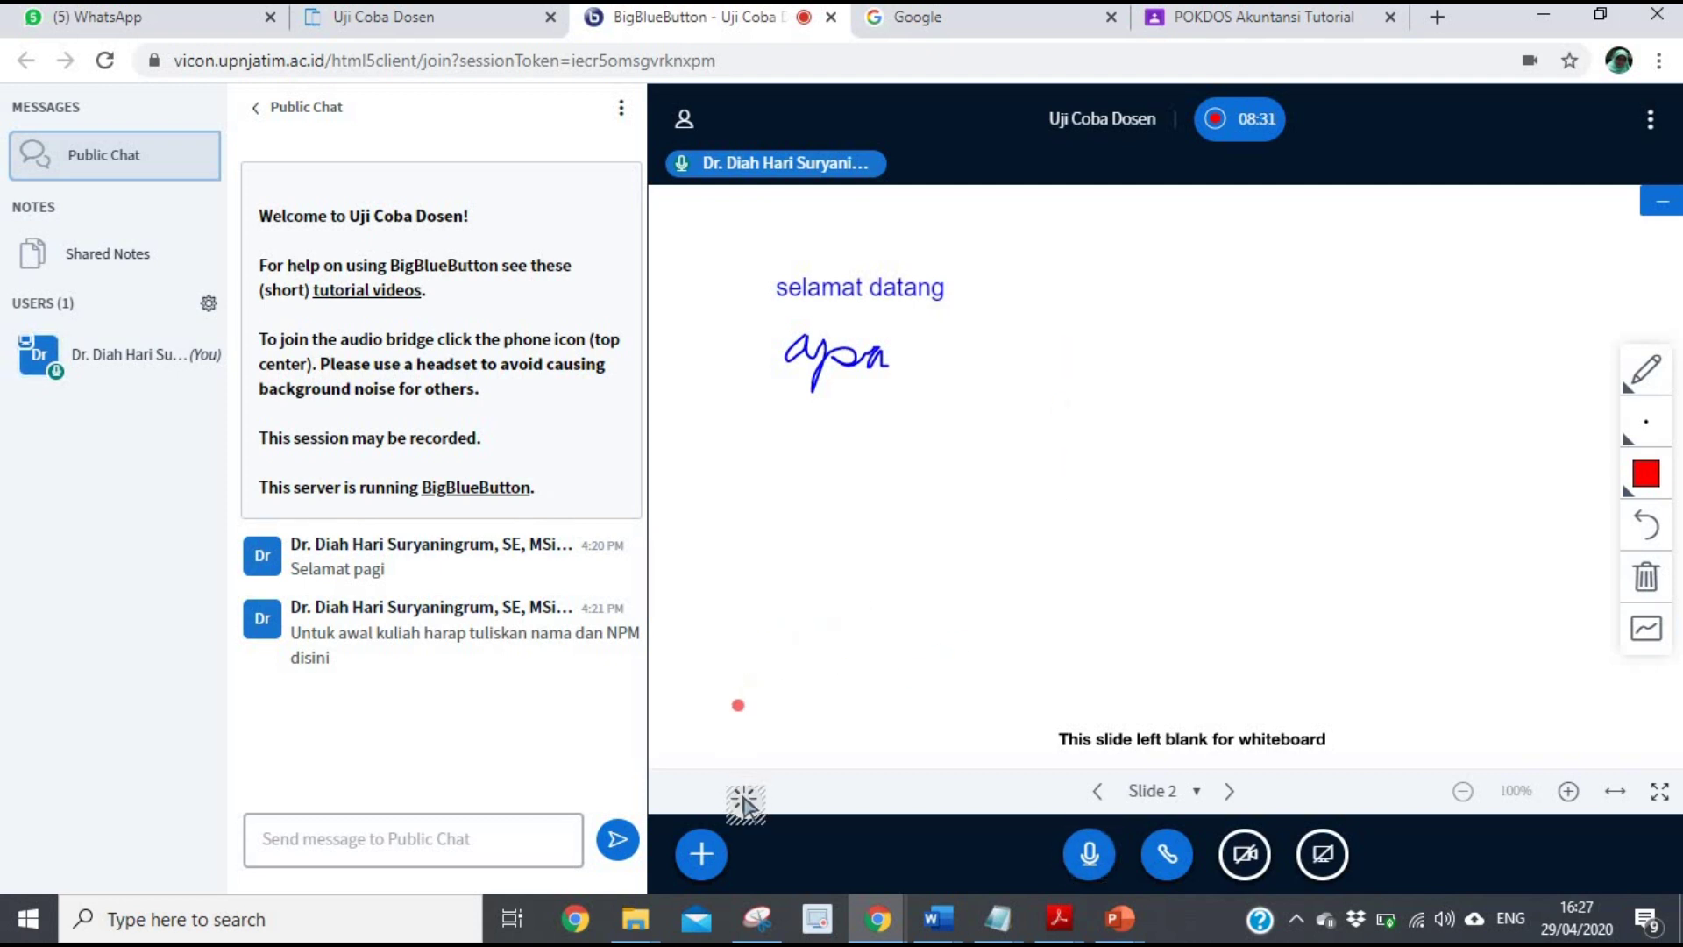
Step: Upload AM_PptSoal11_Kelompok5_D3WM.pptx from the F:\ folder as the current presentation
left_click(701, 857)
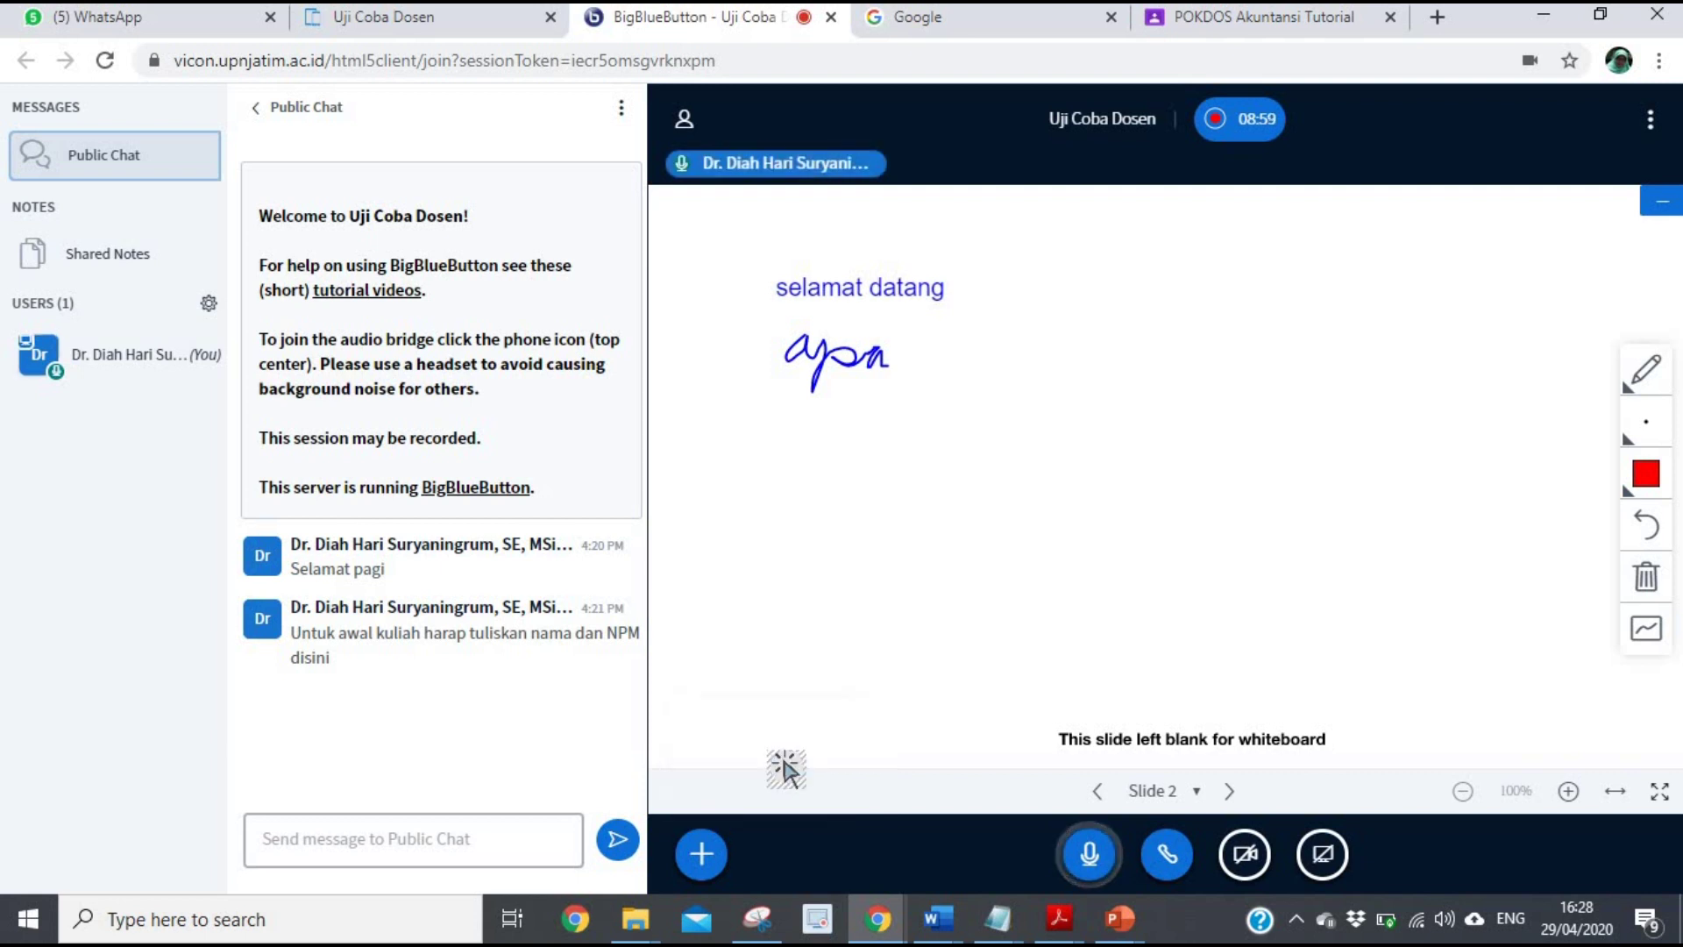
left_click(781, 757)
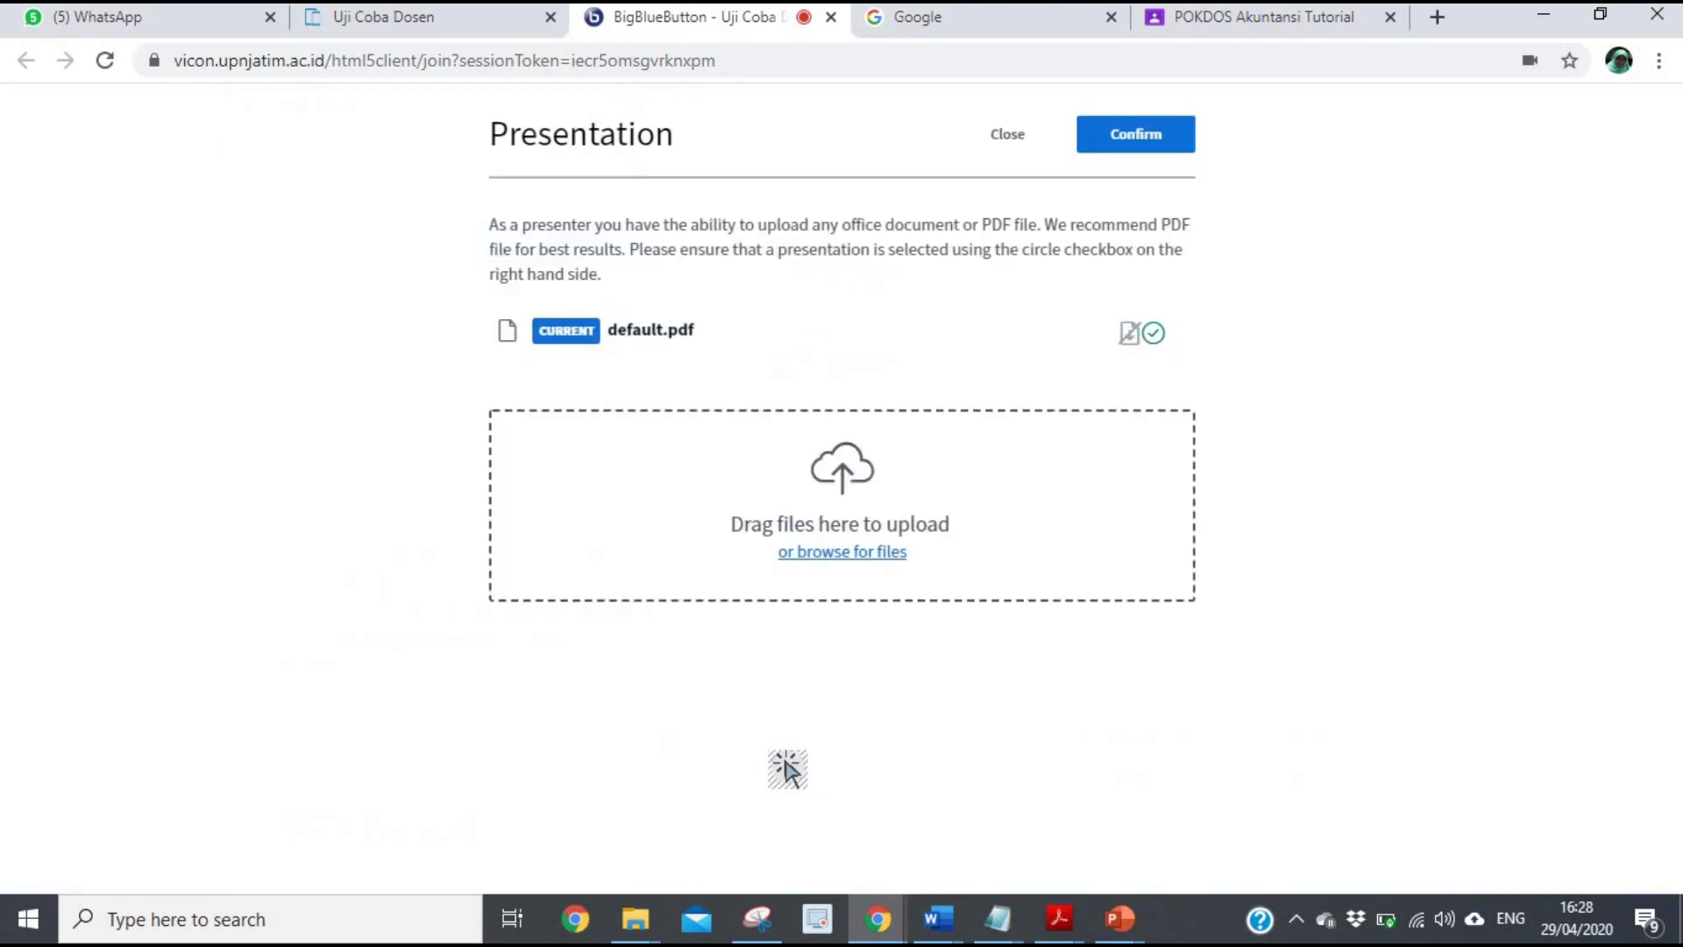
left_click(844, 550)
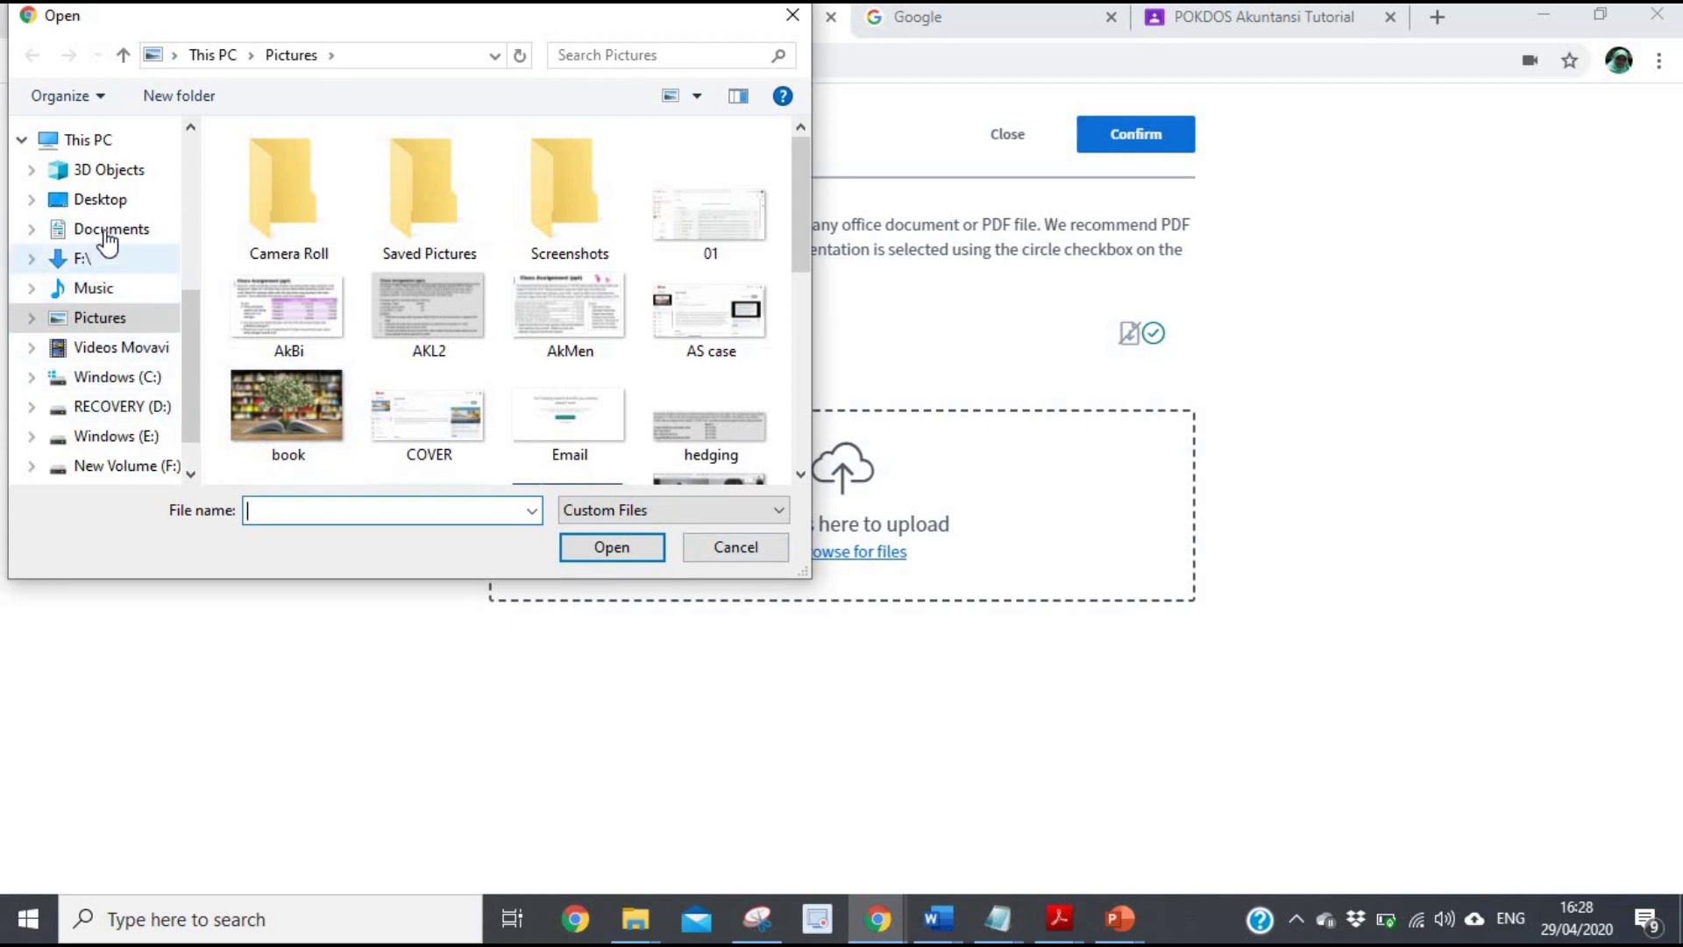
left_click(82, 260)
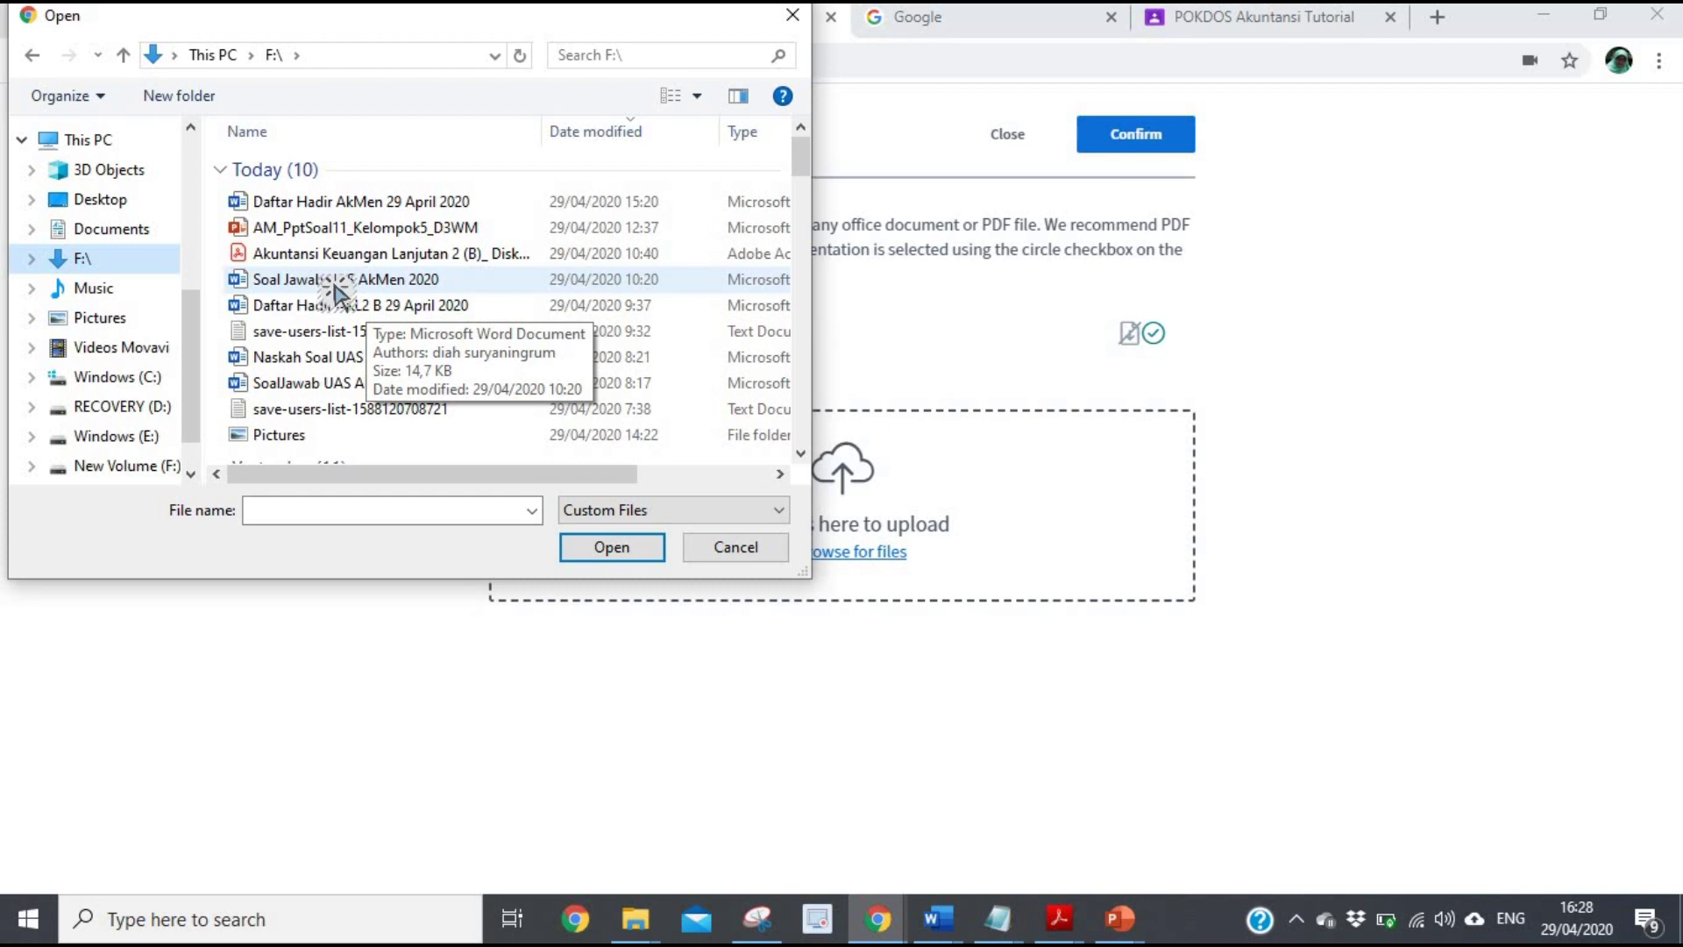
scroll(336, 292, "down", 3)
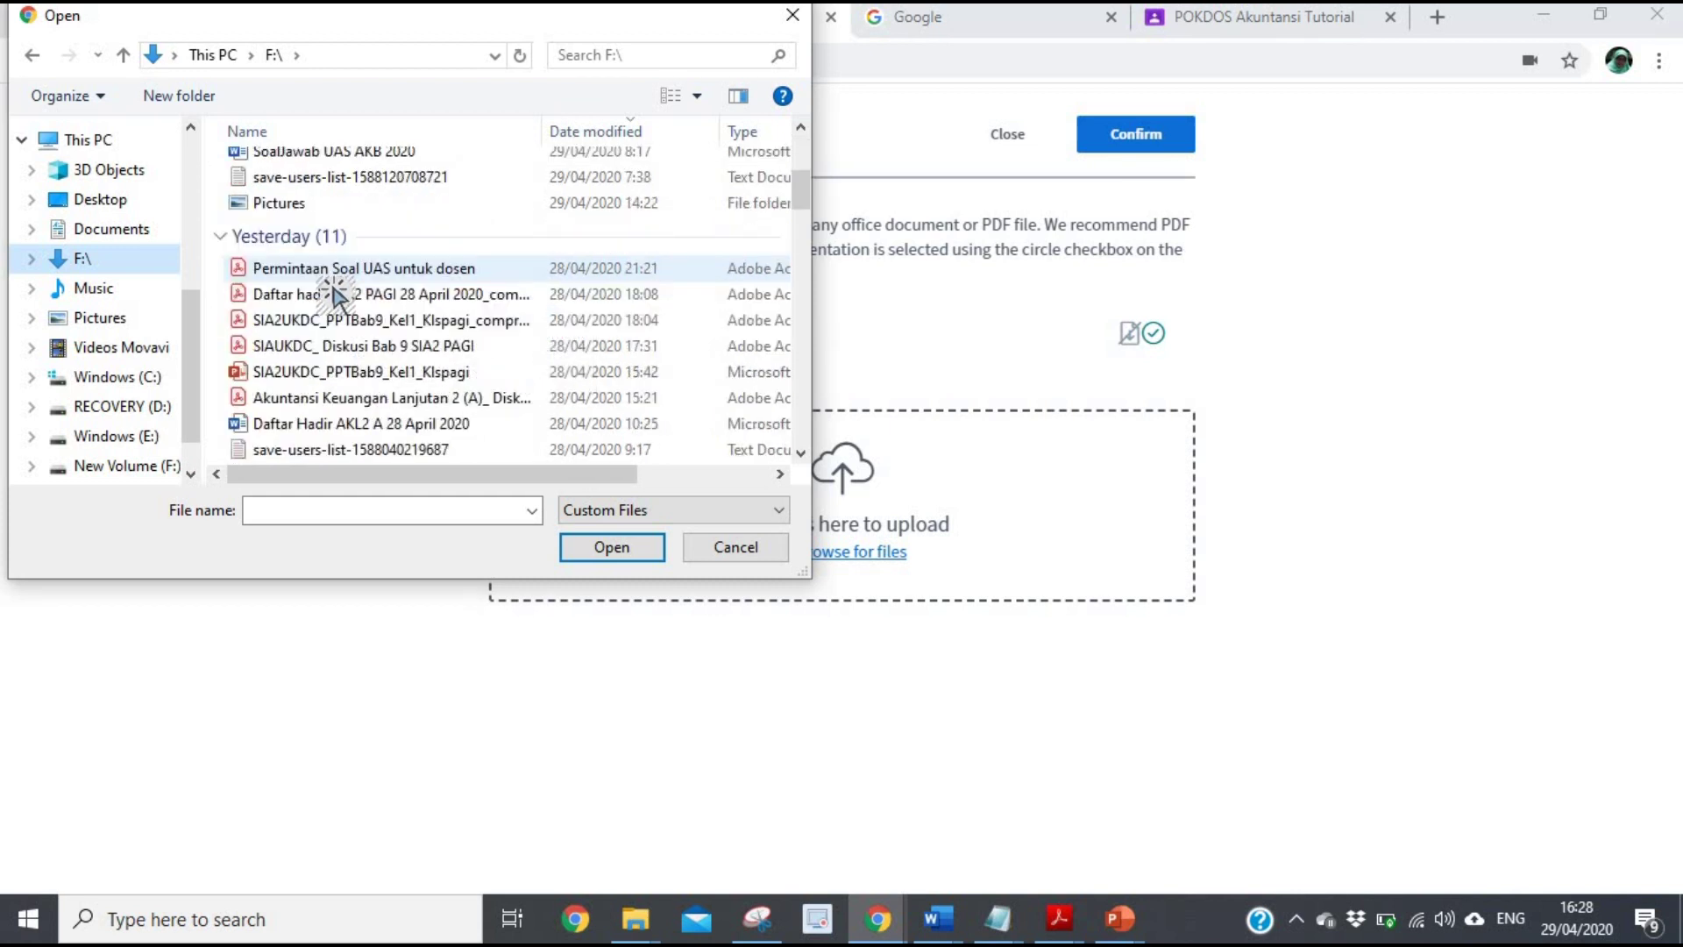
scroll(336, 296, "down", 3)
scroll(336, 295, "up", 1)
scroll(335, 296, "up", 5)
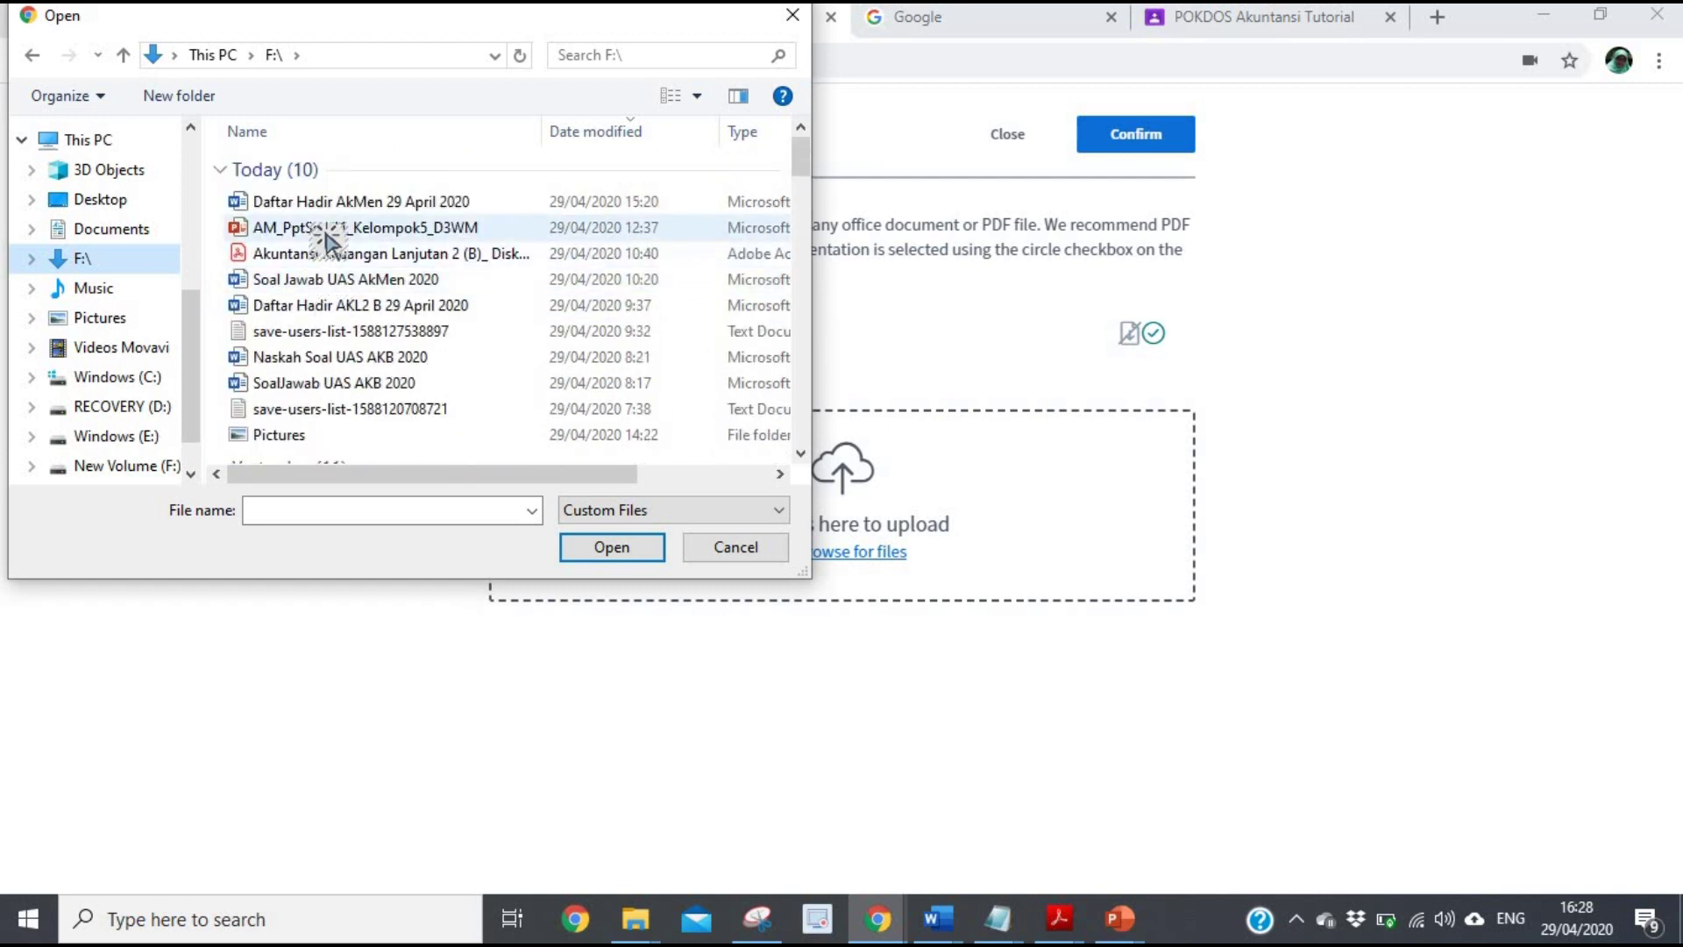
left_click(329, 229)
left_click(620, 552)
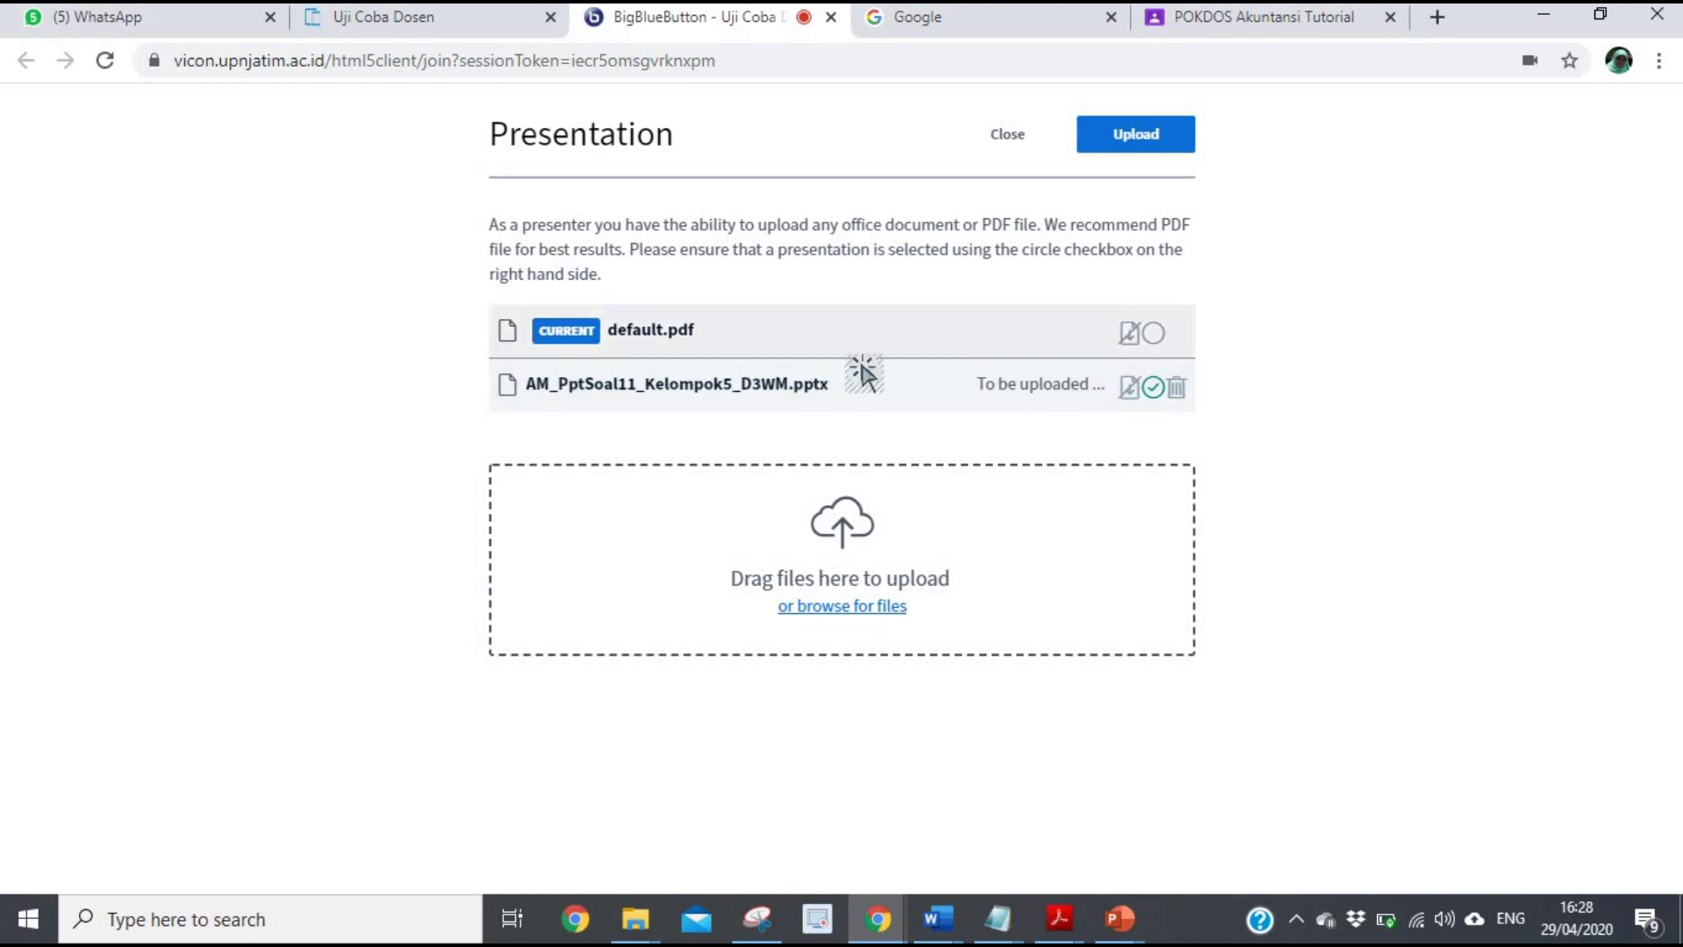
left_click(1145, 137)
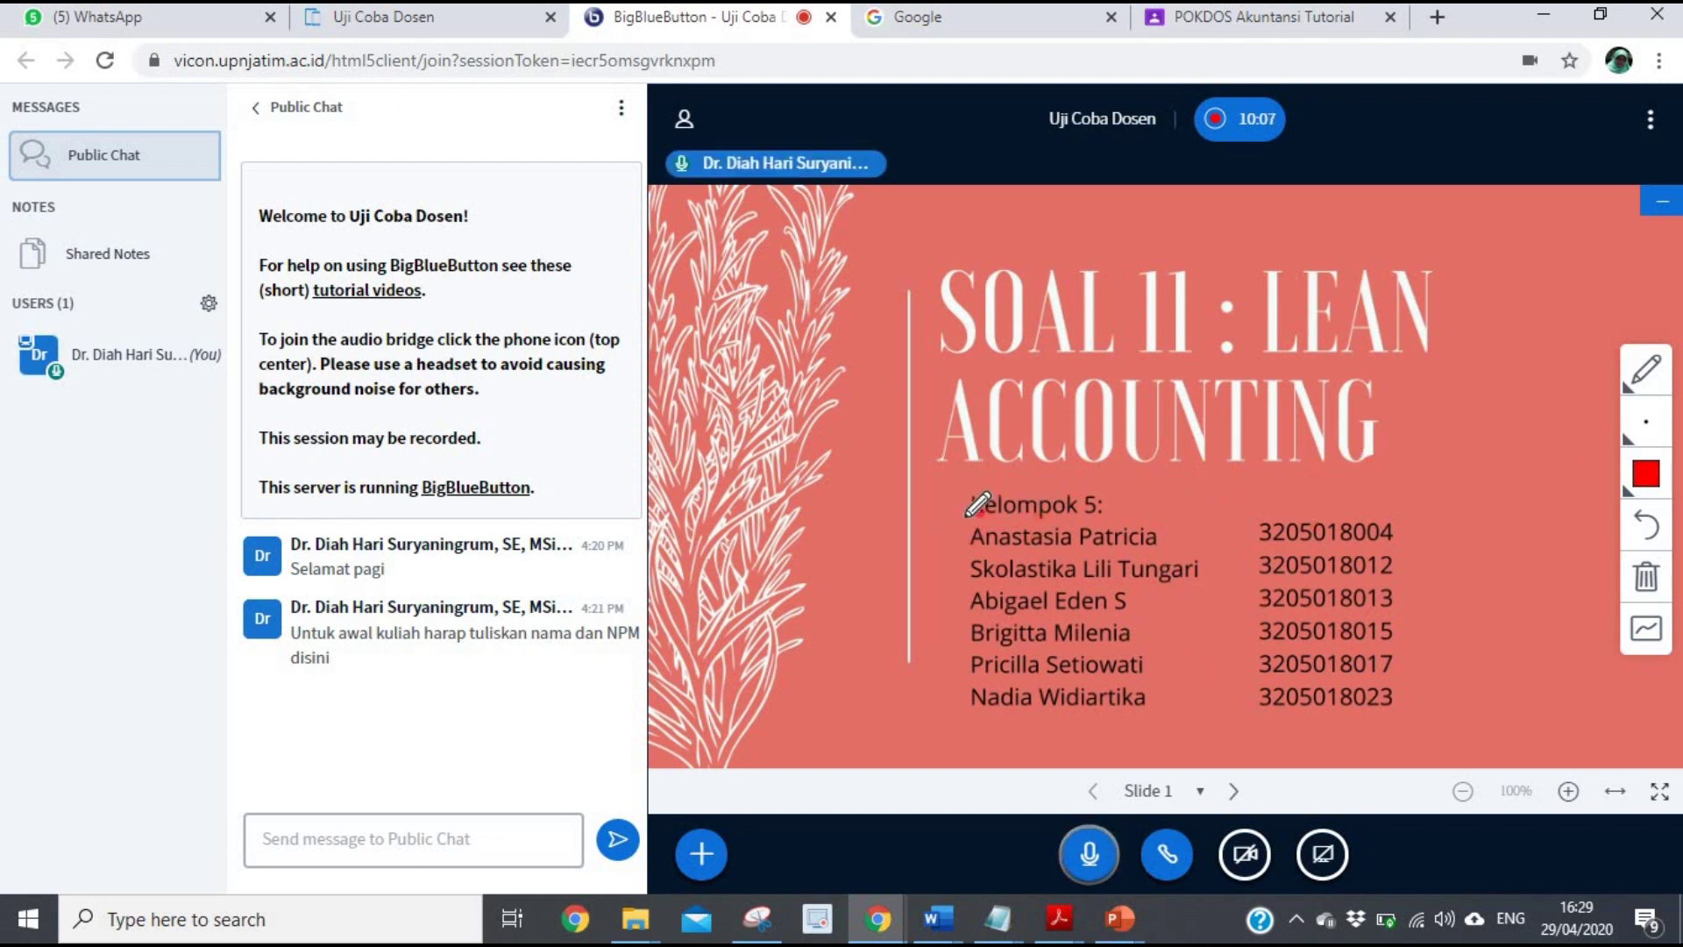
Step: Underline "Kelompok 5:" and tick the first two group members on slide 1, and underline "diakuisisi oleh" and "pasta chili, sandwich" on slide 2
left_click_drag(1101, 509, 1119, 511)
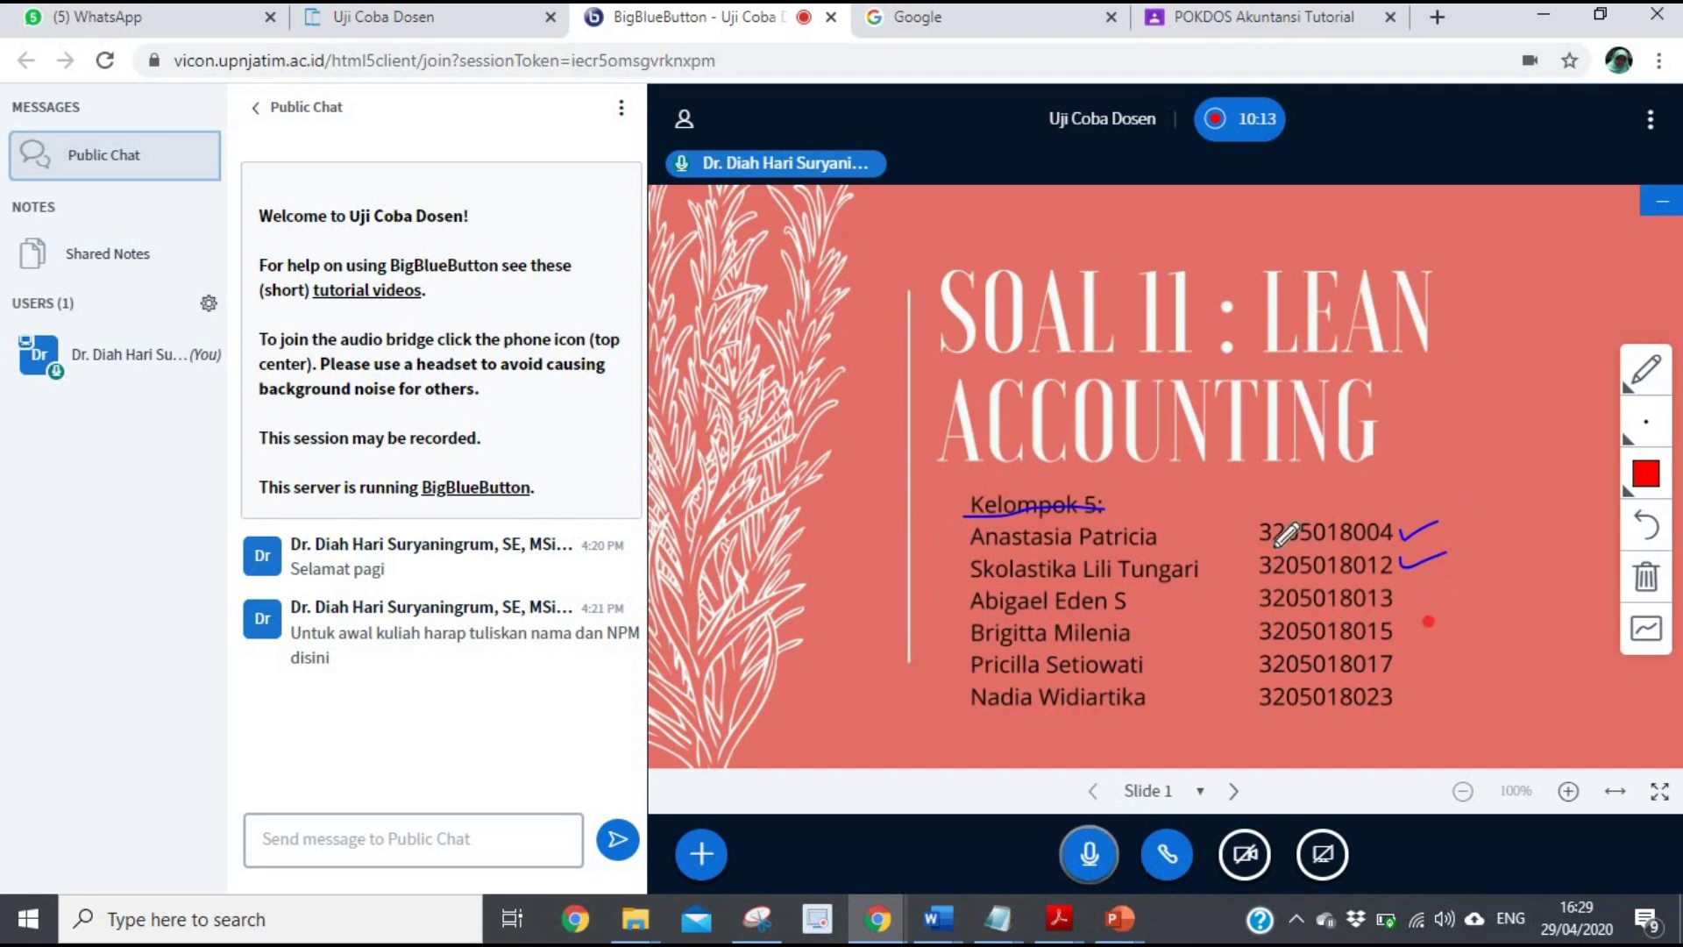
left_click(1232, 792)
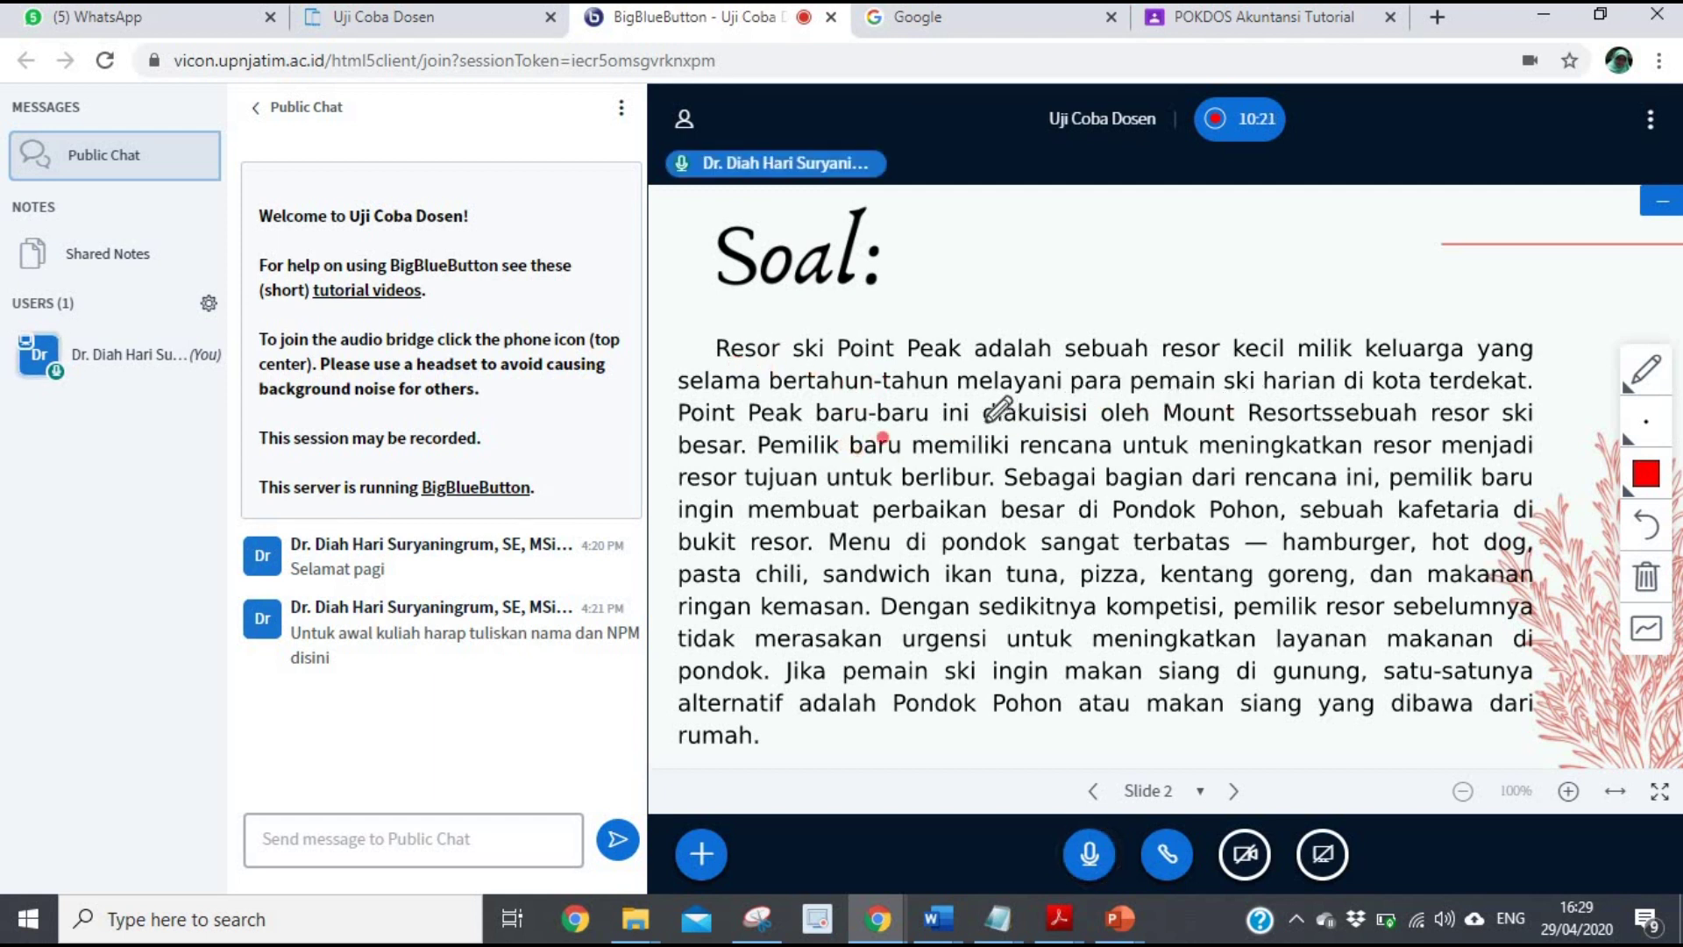
left_click_drag(1064, 427, 1162, 431)
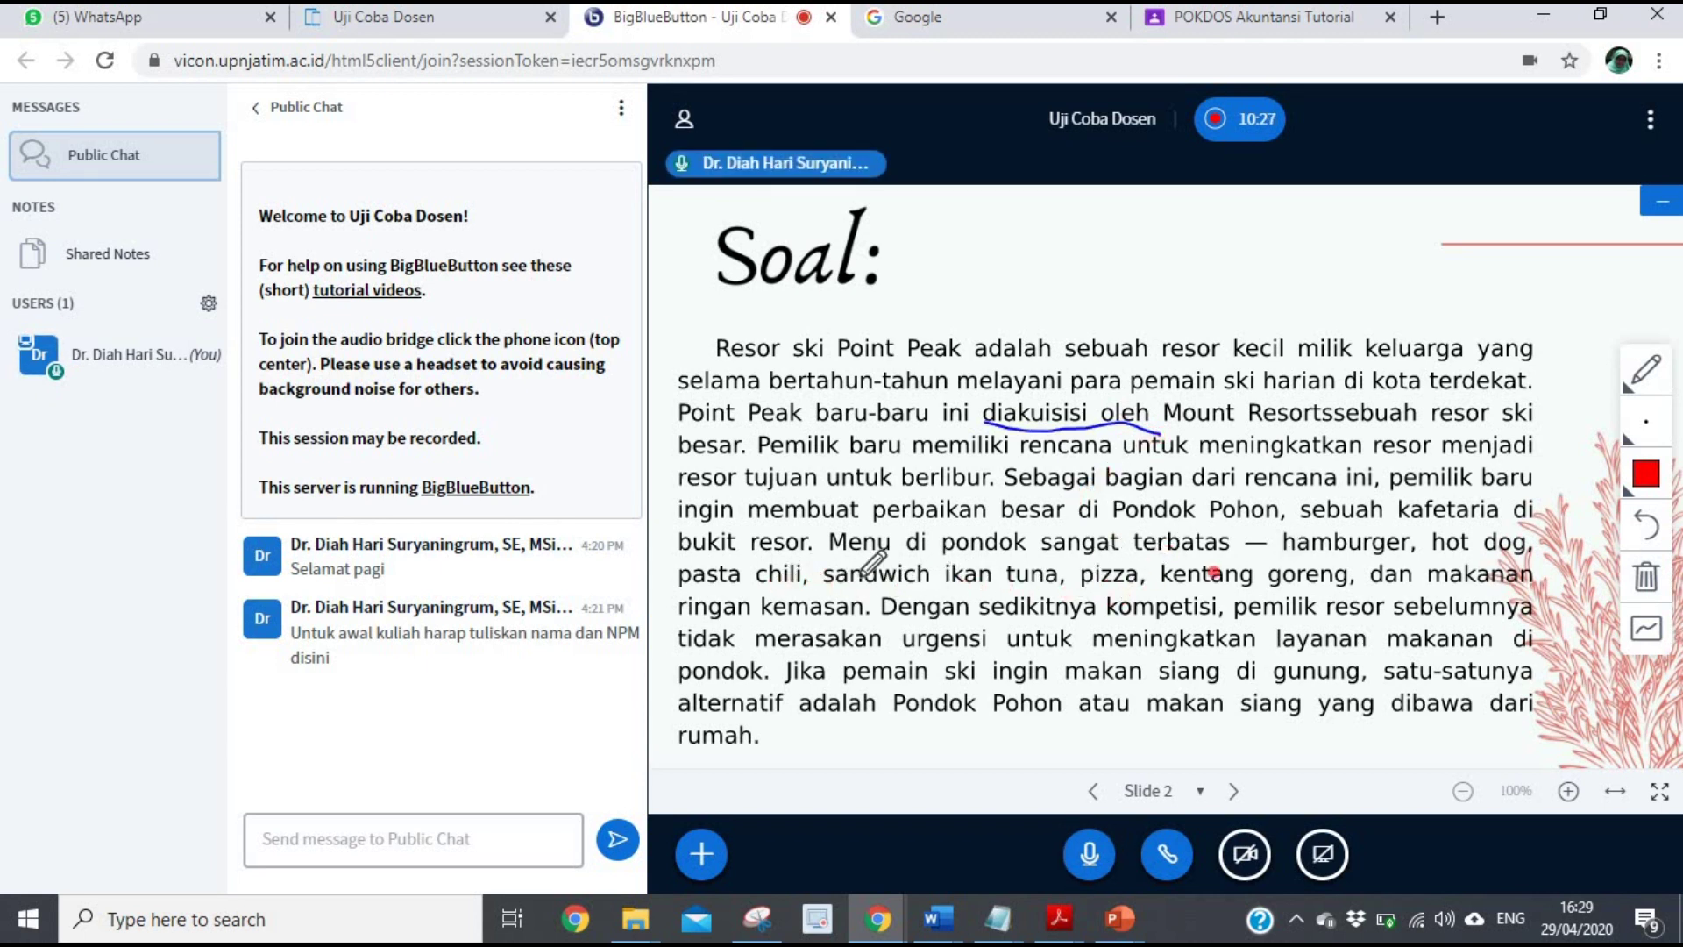
left_click_drag(707, 586, 971, 582)
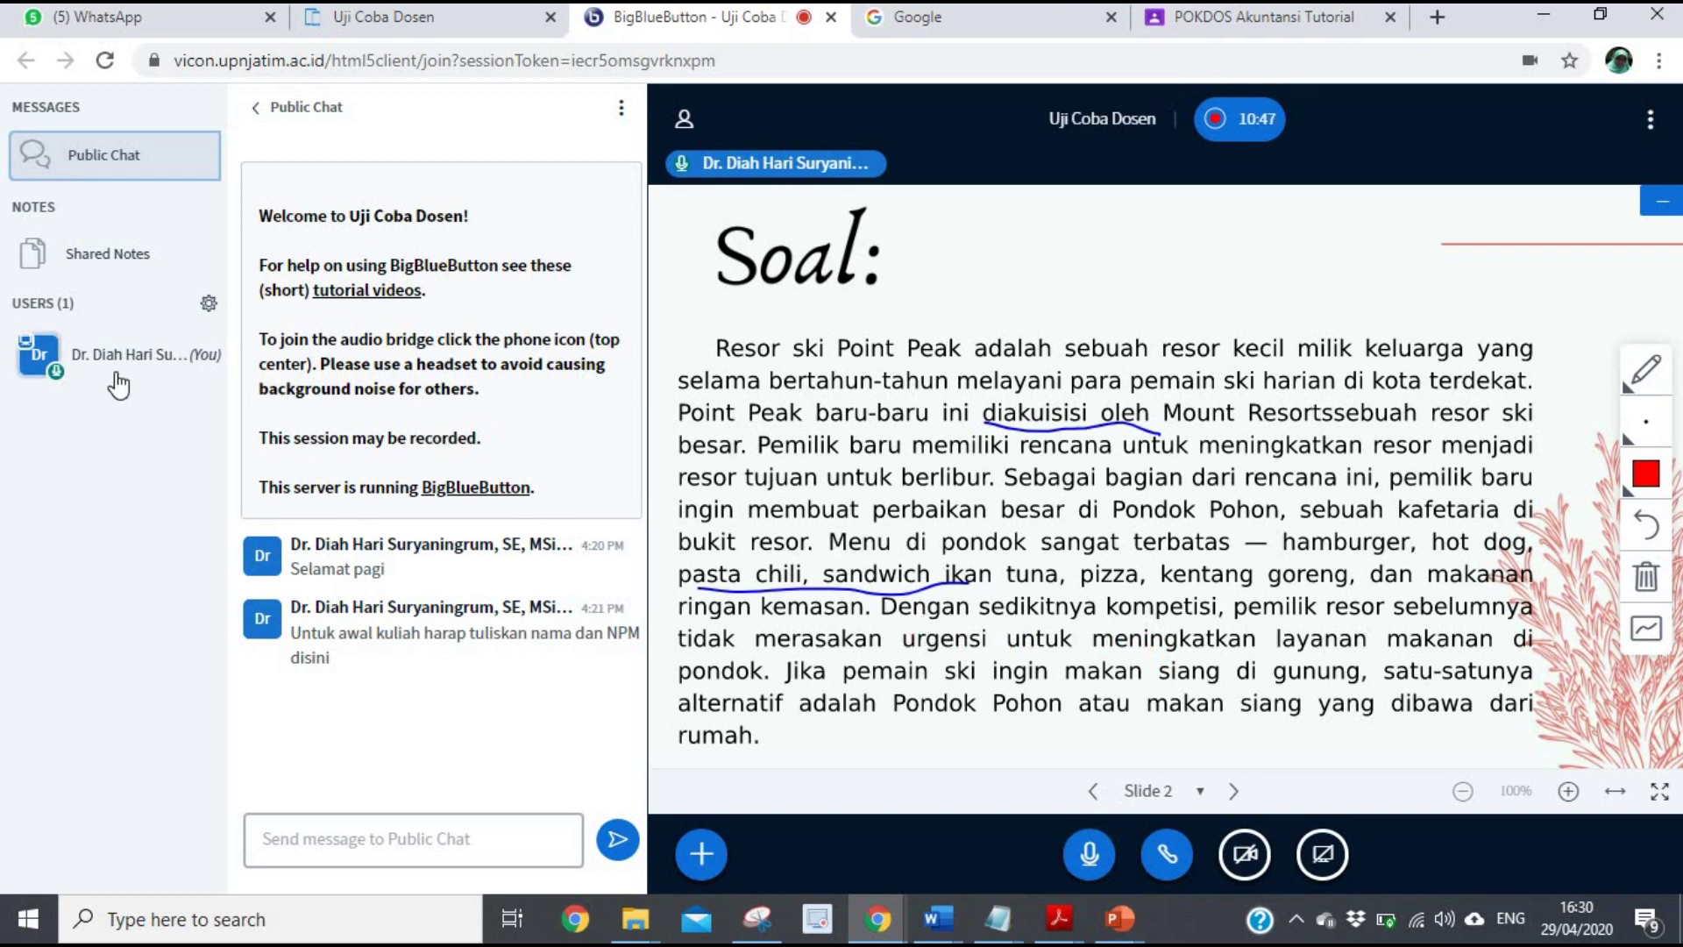
Step: Show the user management options of the users list and close them
left_click(129, 550)
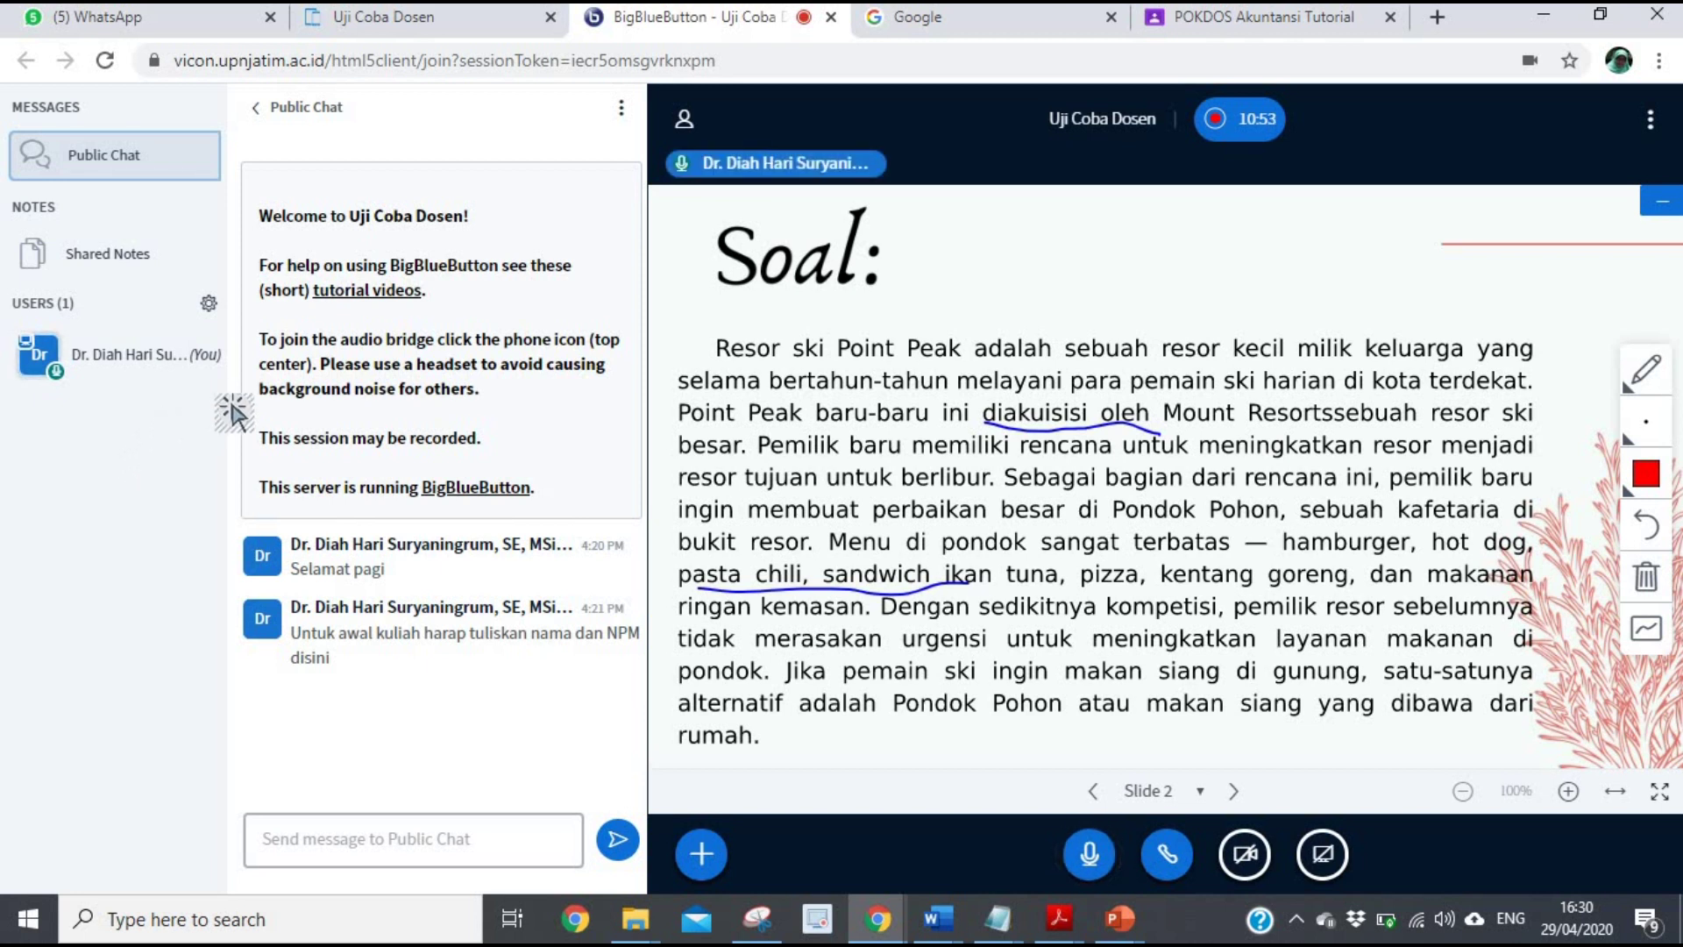
left_click(210, 308)
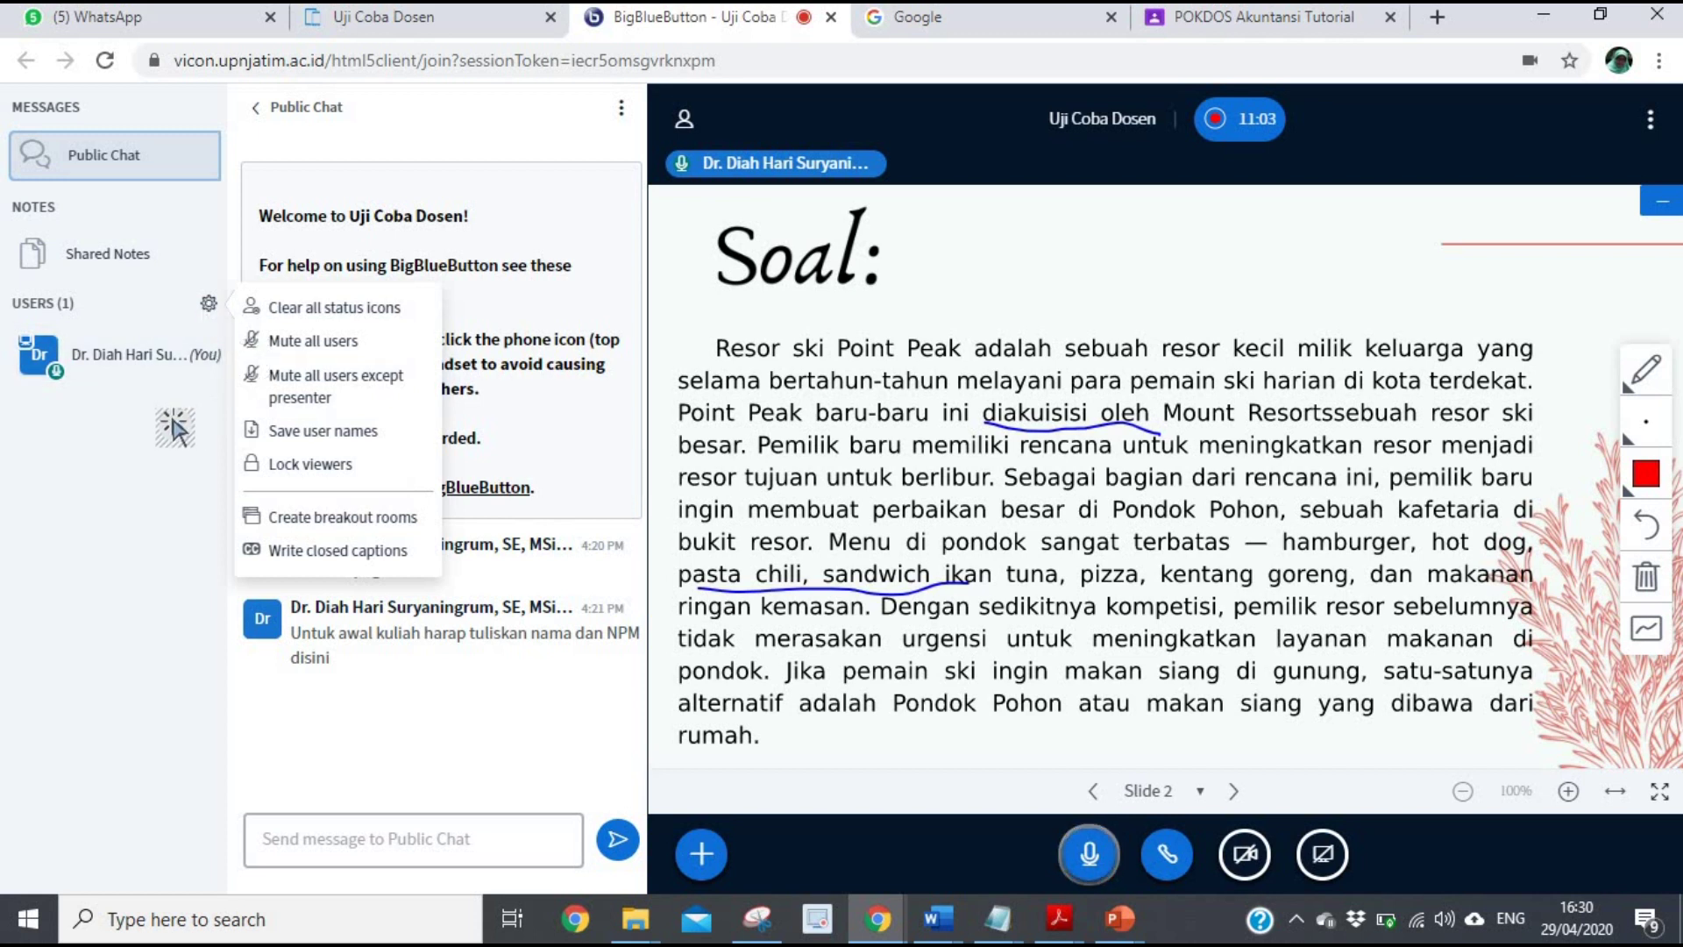
left_click(194, 359)
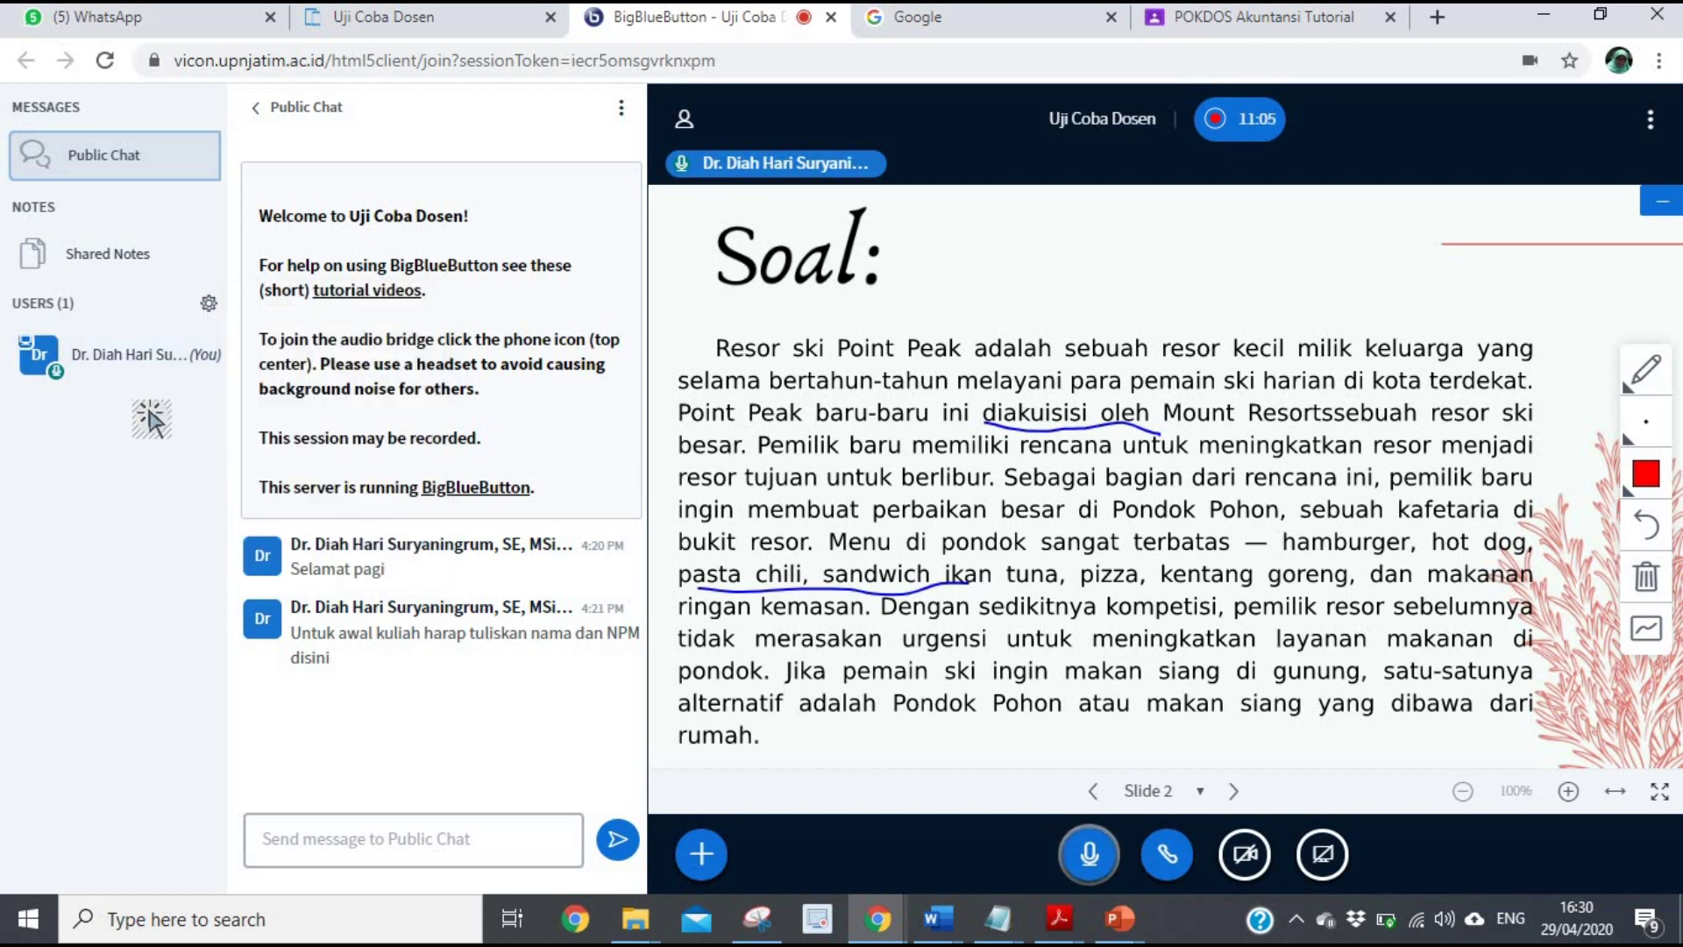